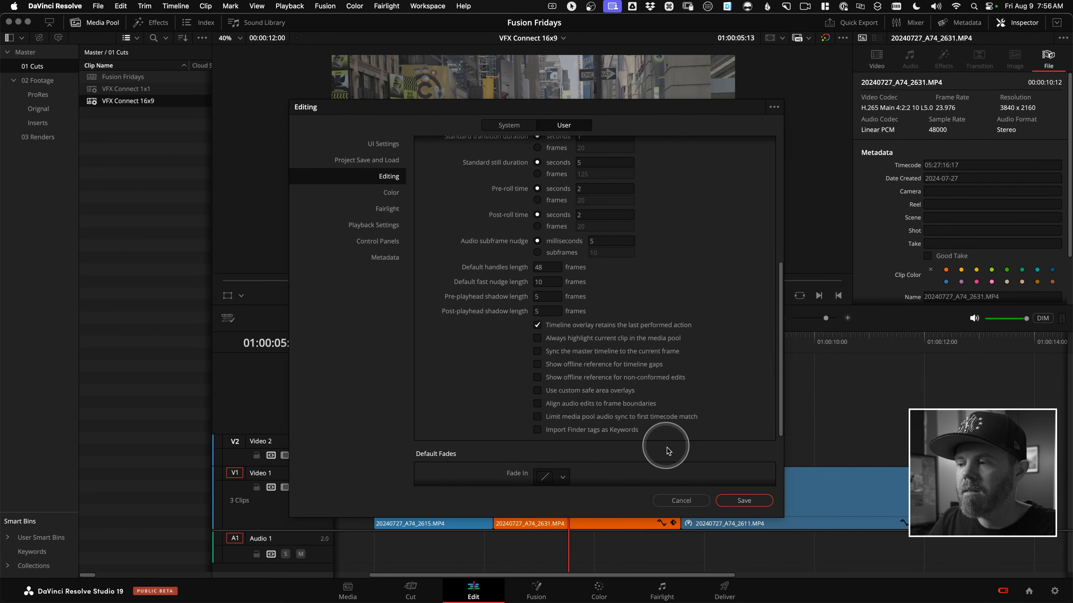
# Close the preferences without saving and extend the end of the 20240727_A74_2631.MP4 clip on Video 2 by 10 frames.
pyautogui.click(679, 500)
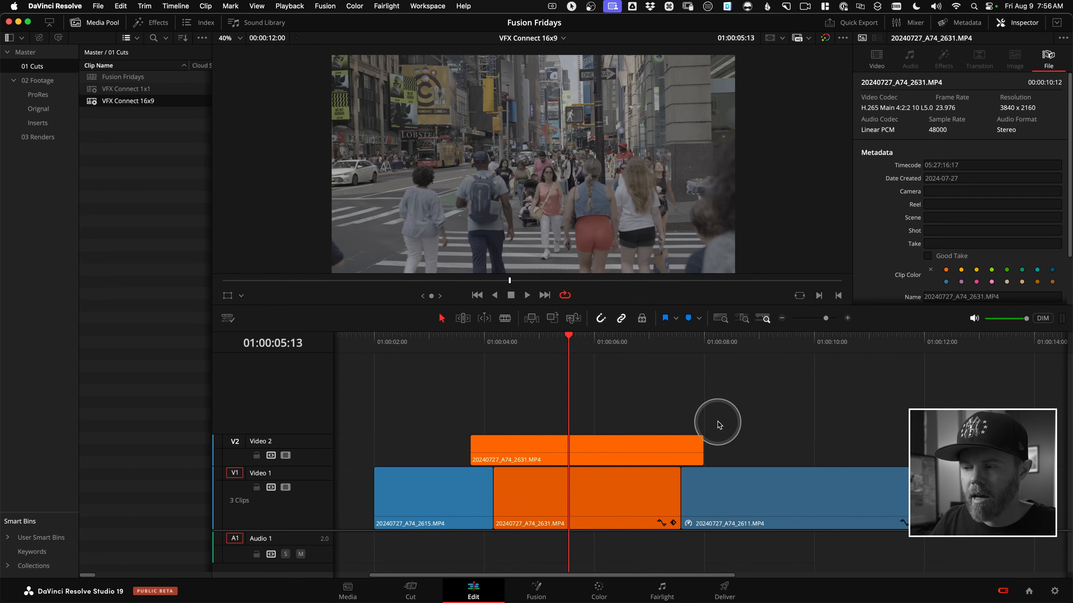
pyautogui.press('alt')
pyautogui.press('.')
pyautogui.press('.')
pyautogui.press('.')
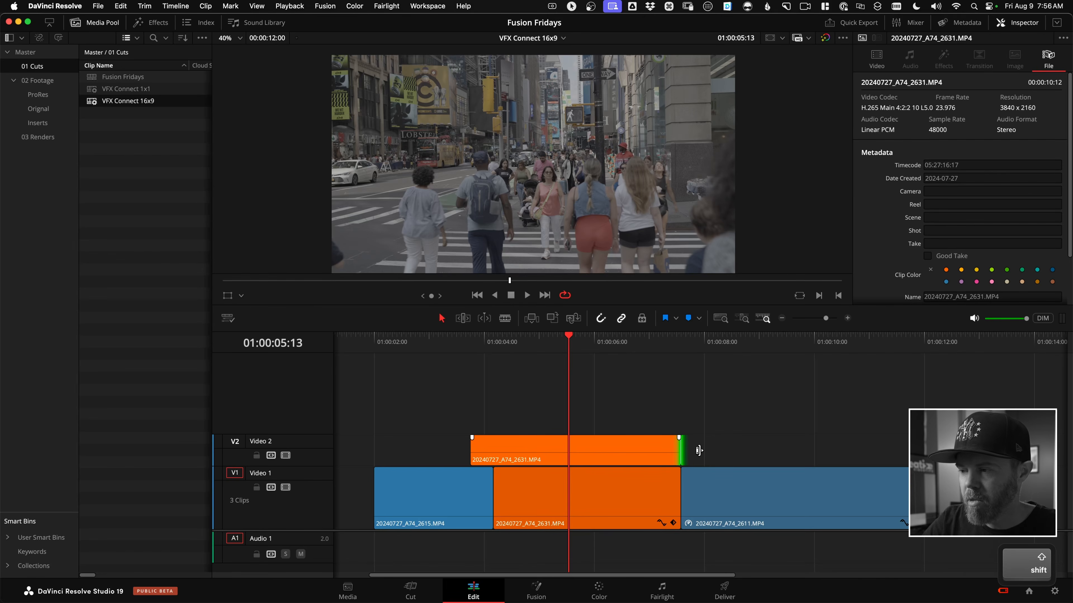
pyautogui.hotkey('shift', '.')
# Expand the Inspector to full height and add the prefix sh010_ to the name of the Video 2 clip.
pyautogui.moveTo(680, 353); pyautogui.dragTo(557, 357)
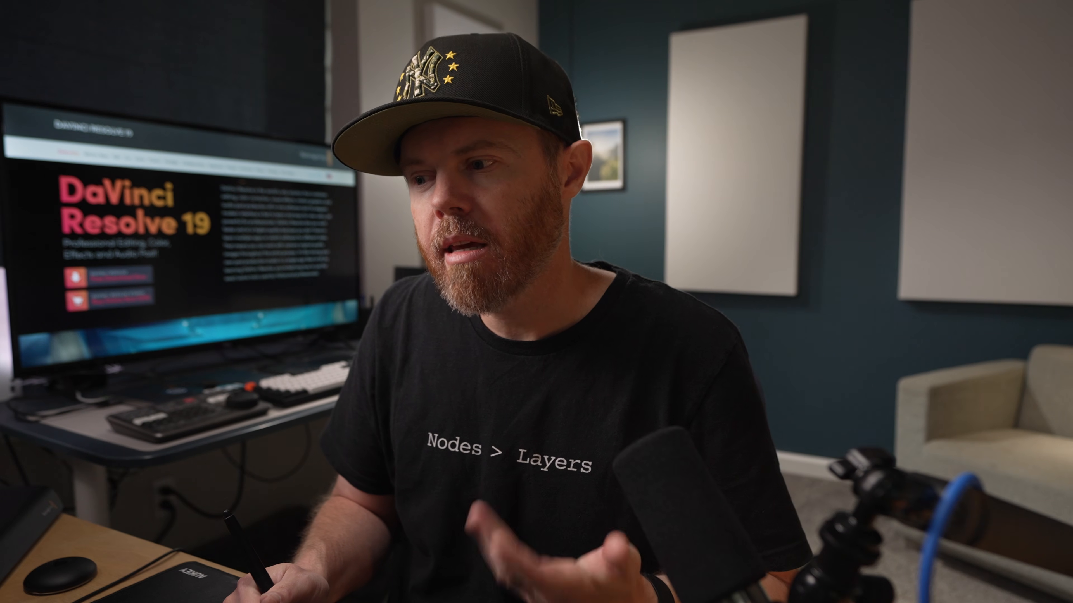
pyautogui.click(565, 448)
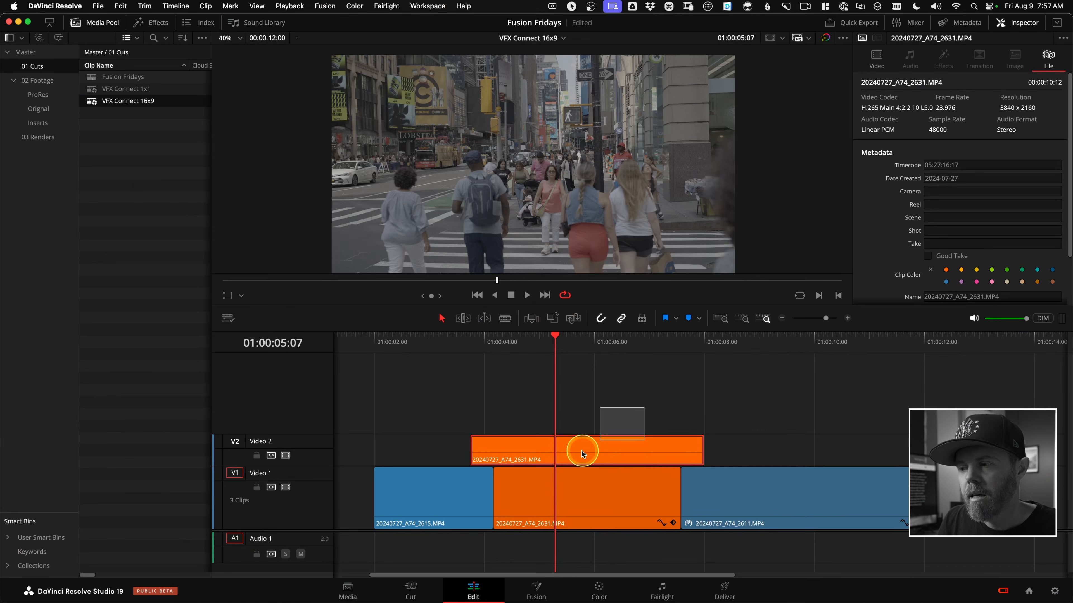
pyautogui.click(1057, 22)
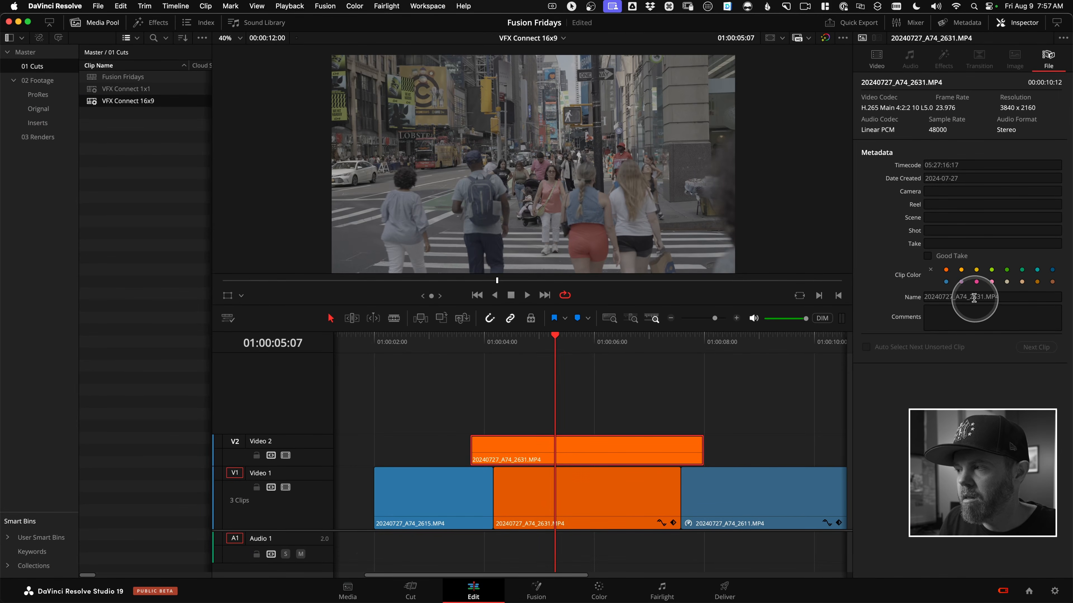
pyautogui.click(946, 303)
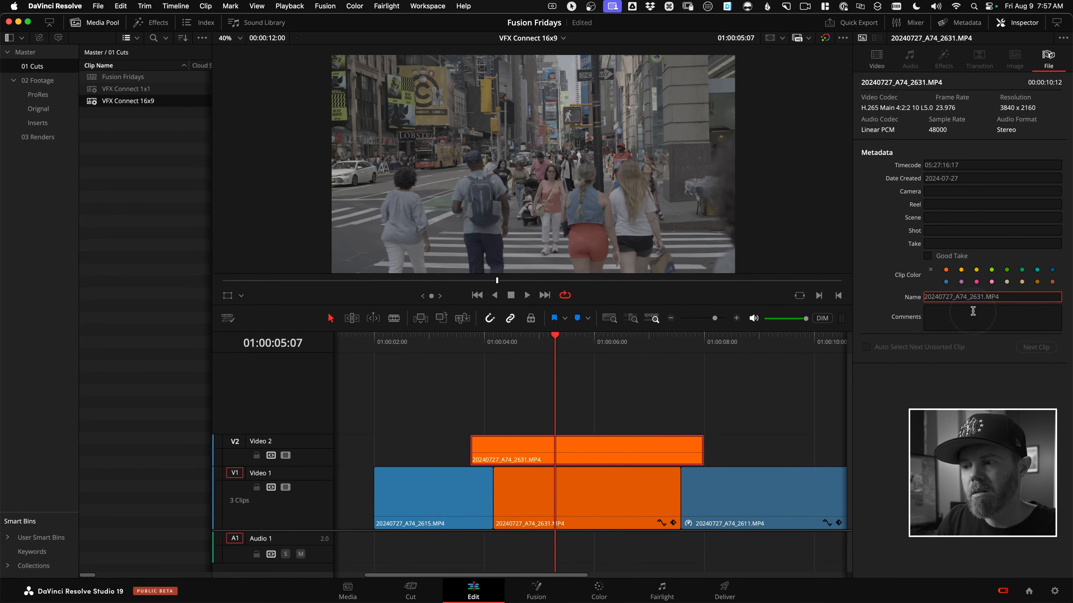
pyautogui.write('sh')
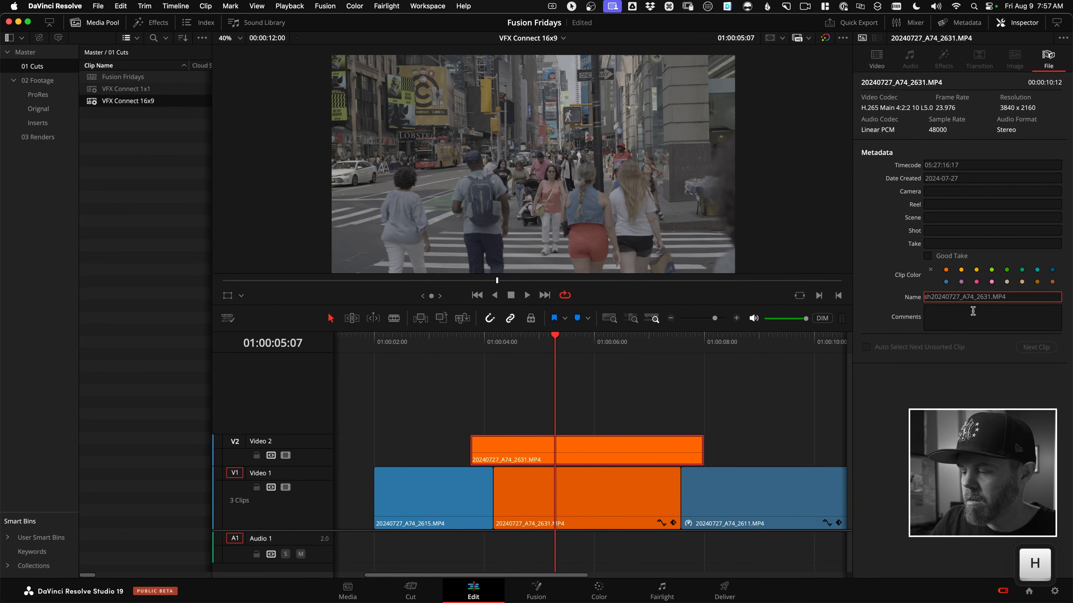
pyautogui.write('010')
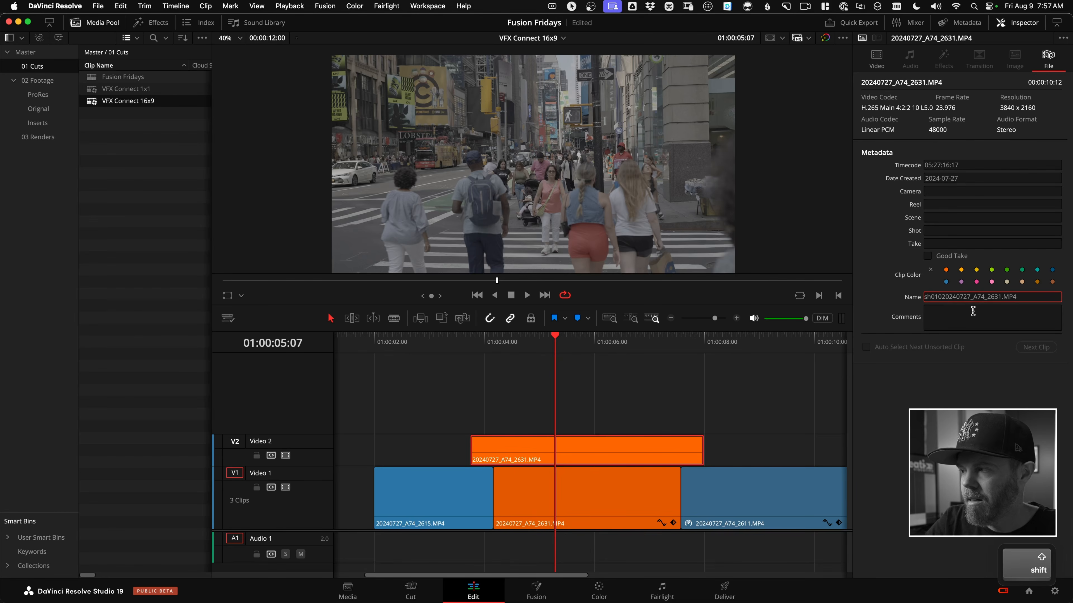
pyautogui.write('_')
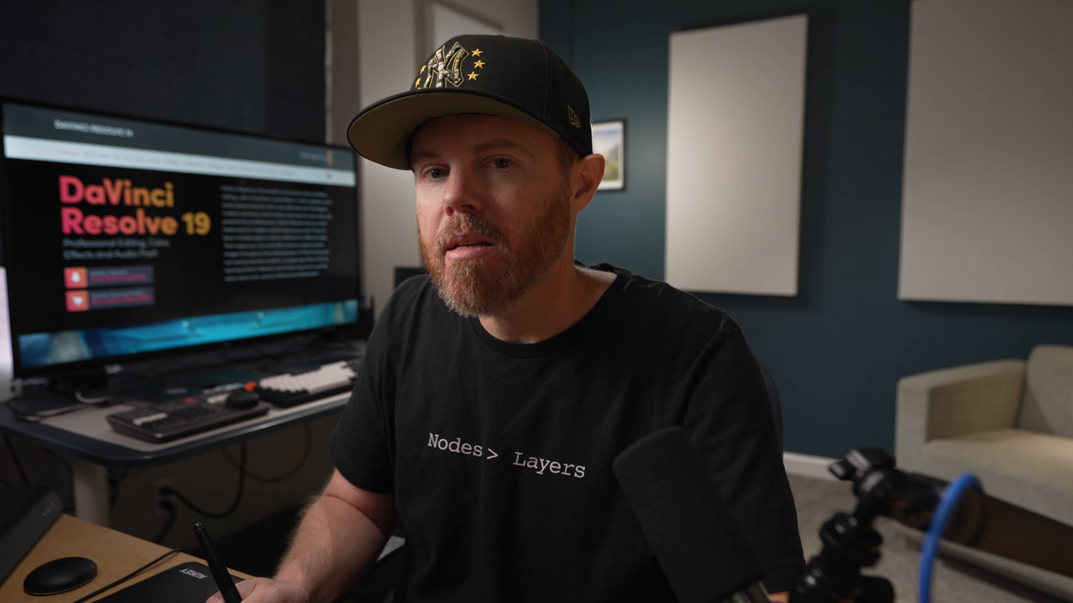
# Switch to TextEdit, copy the tag _SLog3_SGamut3Cine_comp from Gamuts.txt, and return to DaVinci Resolve.
pyautogui.press('super+Tab')
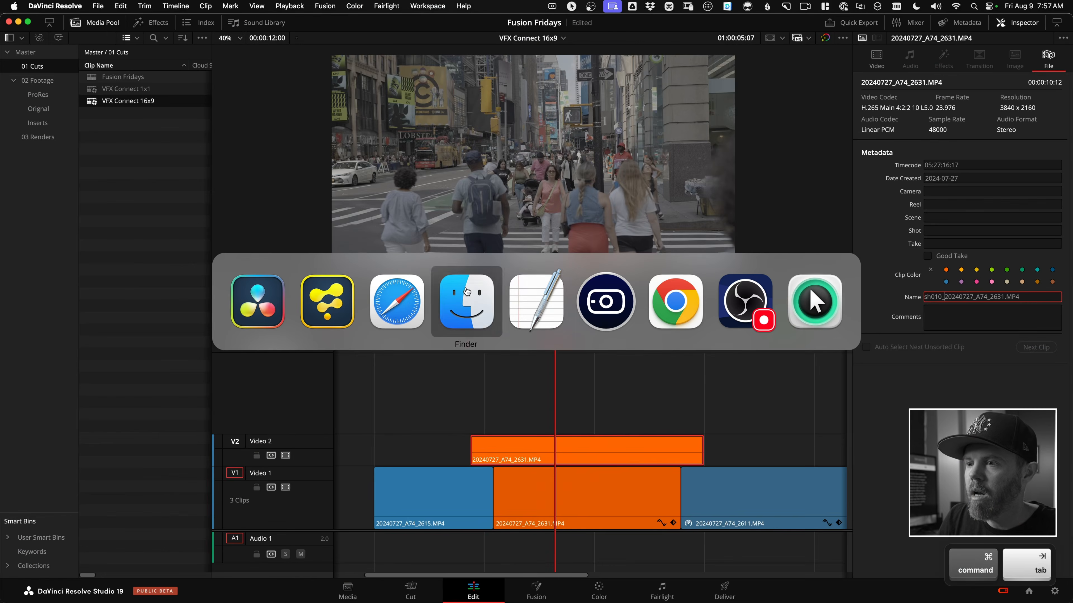
pyautogui.click(528, 306)
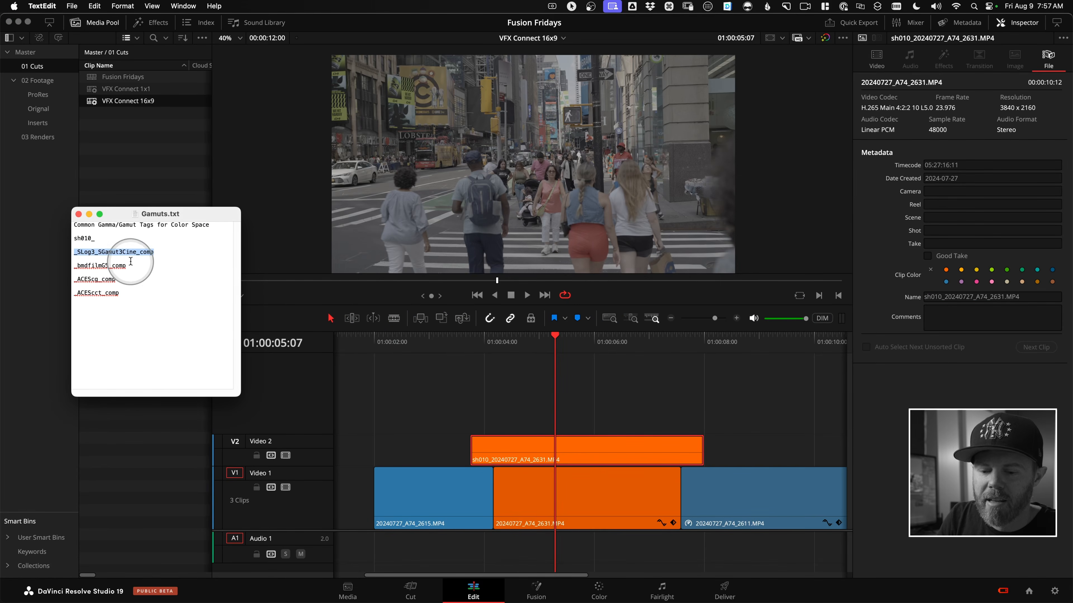
pyautogui.click(163, 155)
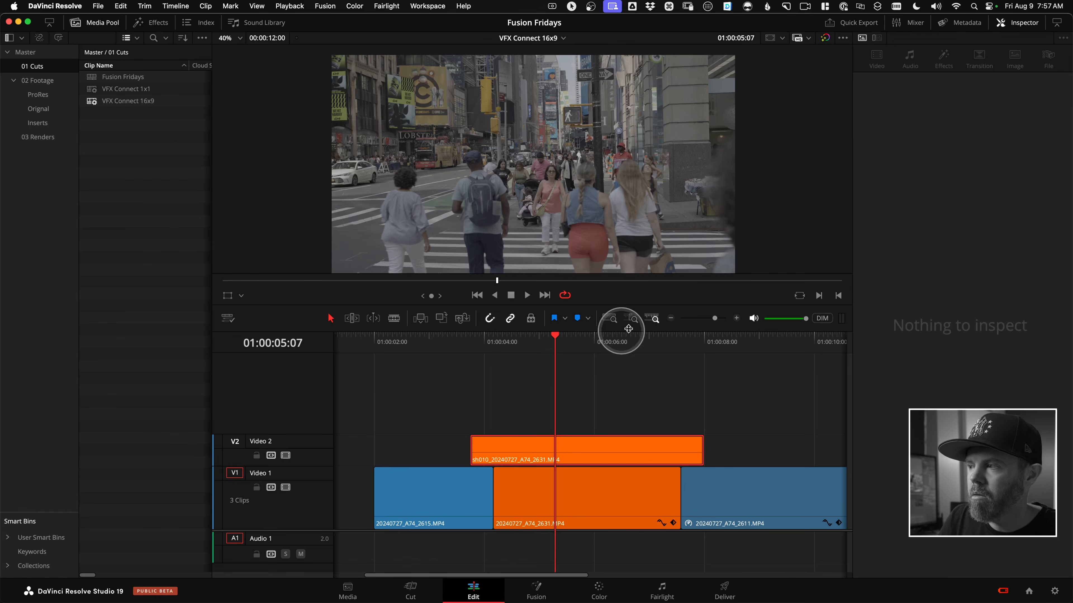
# Replace the .MP4 ending in the Video 2 clip's name with the copied tag _SLog3_SGamut3Cine_comp.
pyautogui.moveTo(738, 414); pyautogui.dragTo(648, 475)
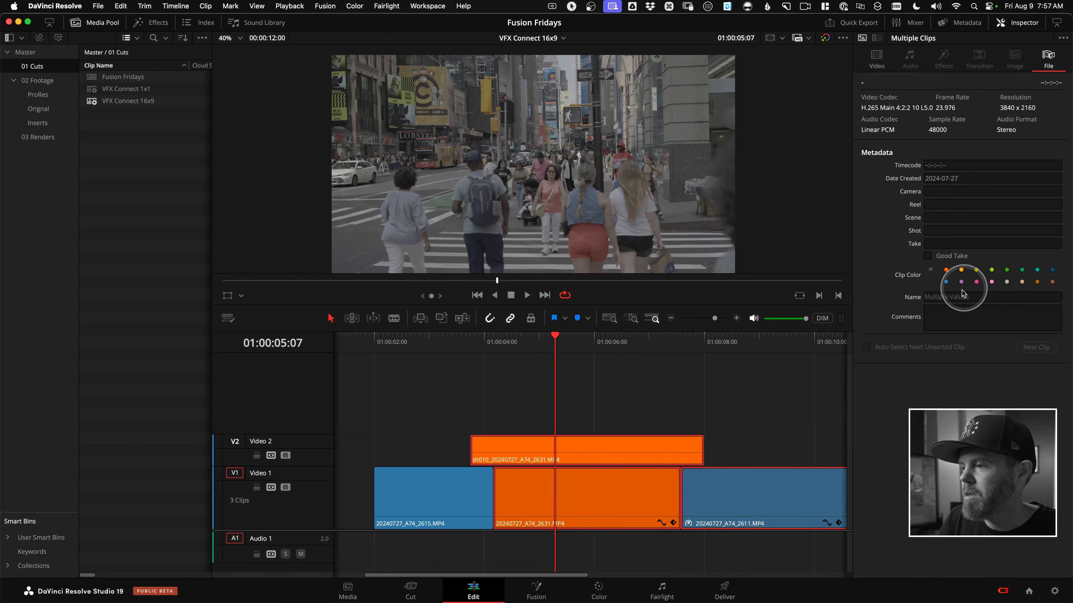
pyautogui.click(661, 418)
pyautogui.click(1027, 297)
pyautogui.press('BackSpace')
pyautogui.press('BackSpace')
pyautogui.press('BackSpace')
pyautogui.press('BackSpace')
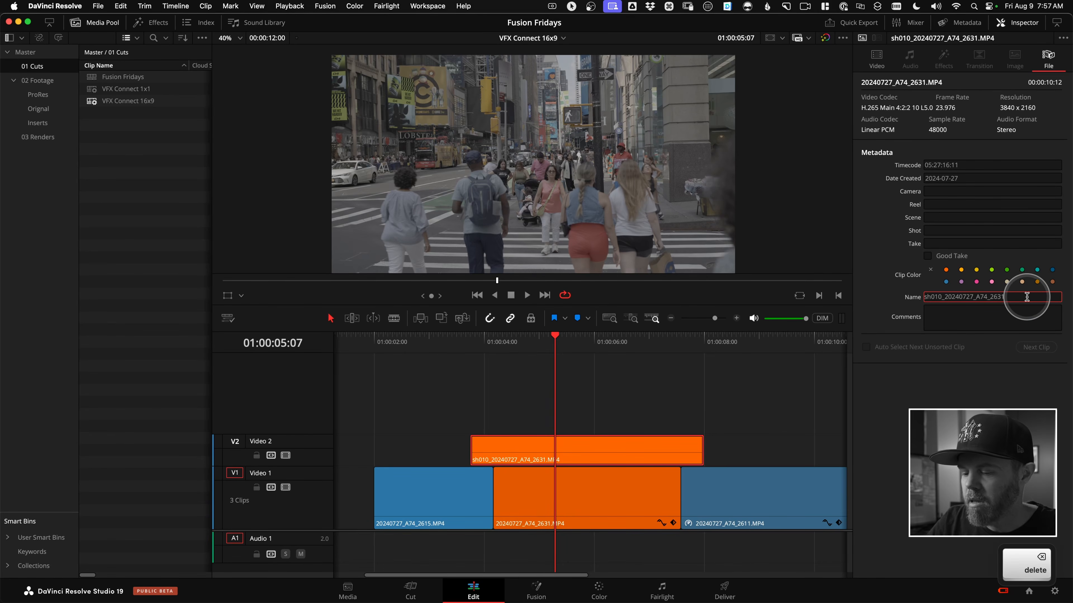
pyautogui.write('_SLog3_SGamut3Cine_comp')
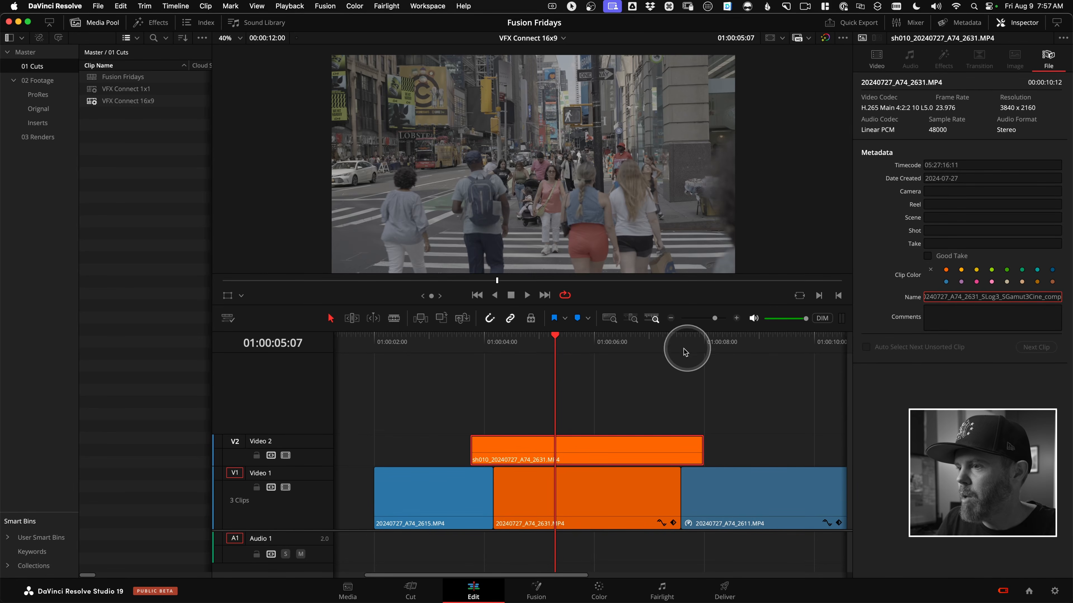
pyautogui.click(622, 351)
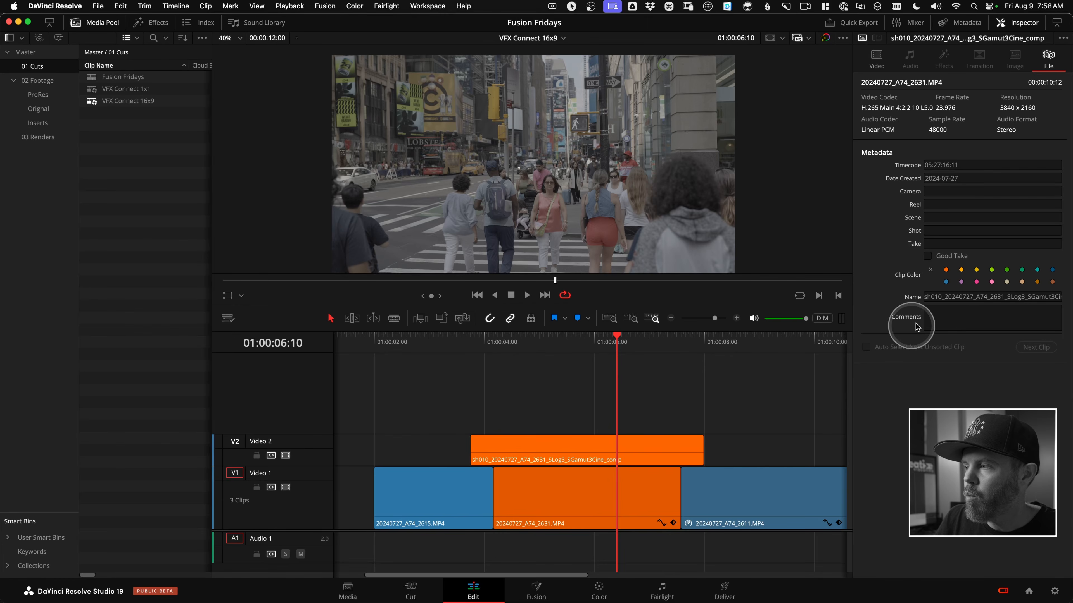
# Copy the full name of the Video 2 clip from its metadata.
pyautogui.click(1034, 296)
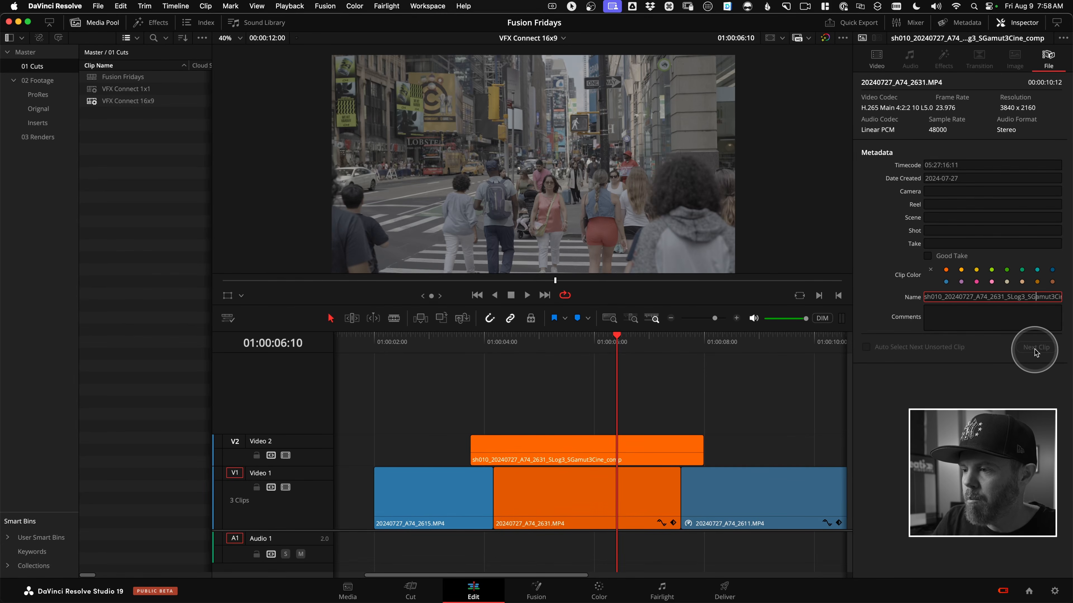
pyautogui.click(598, 341)
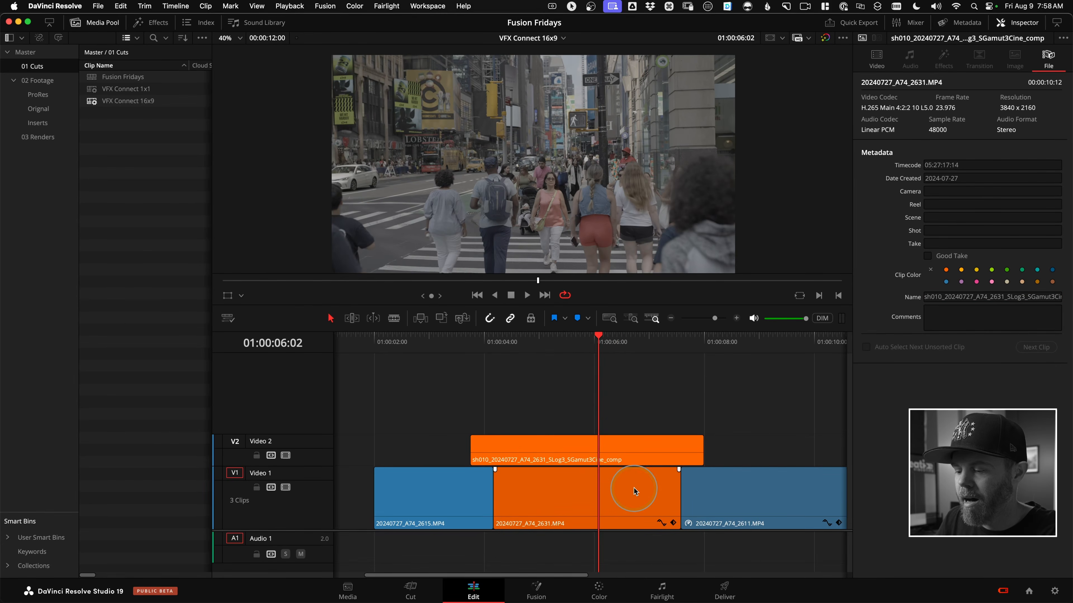
pyautogui.click(636, 346)
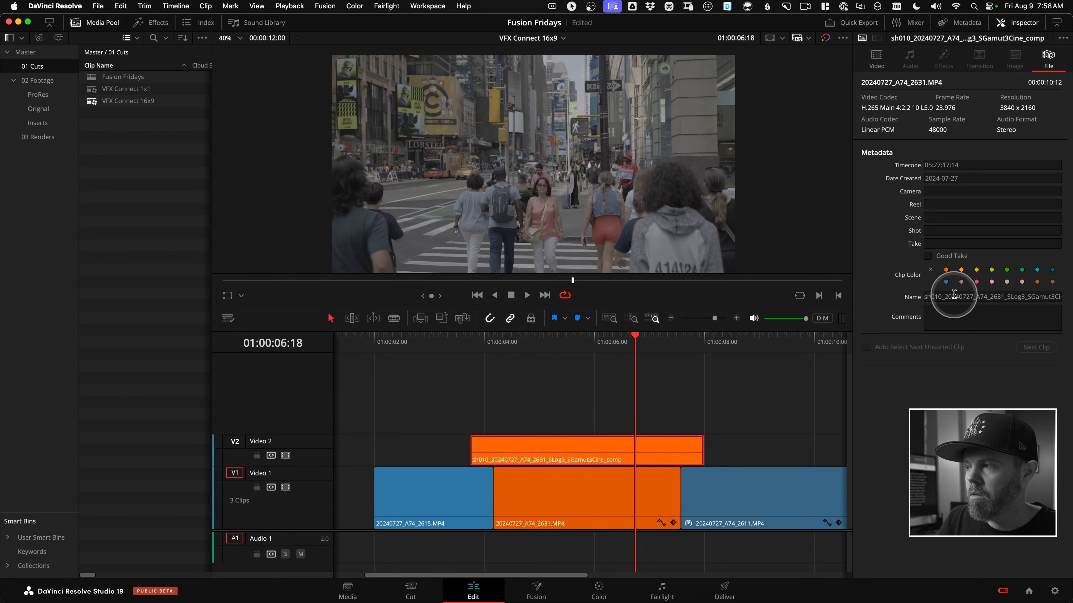
pyautogui.click(957, 298)
pyautogui.press('super+a')
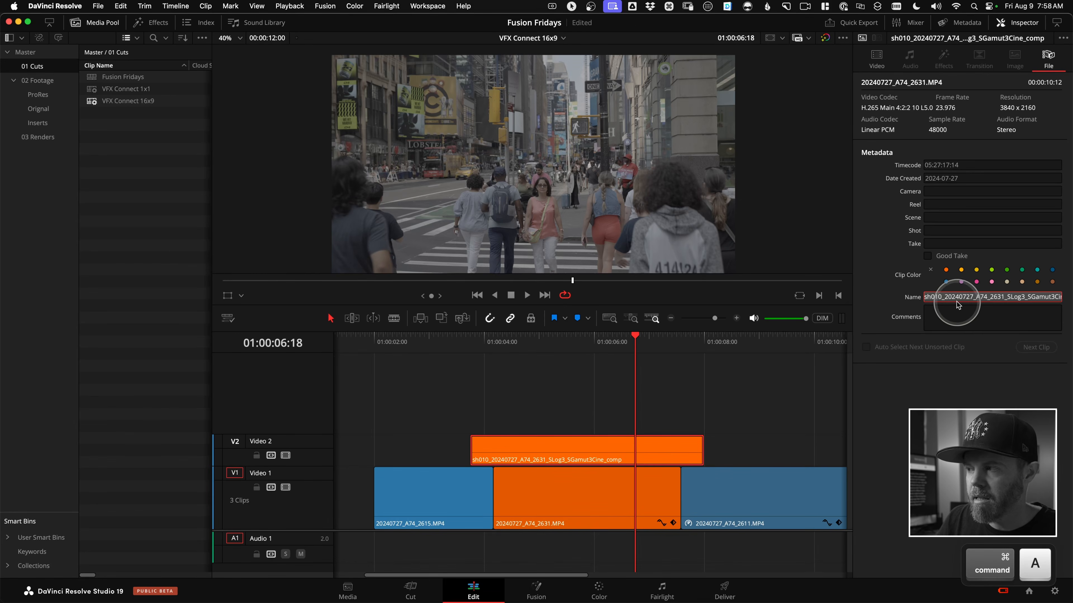
pyautogui.press('super+c')
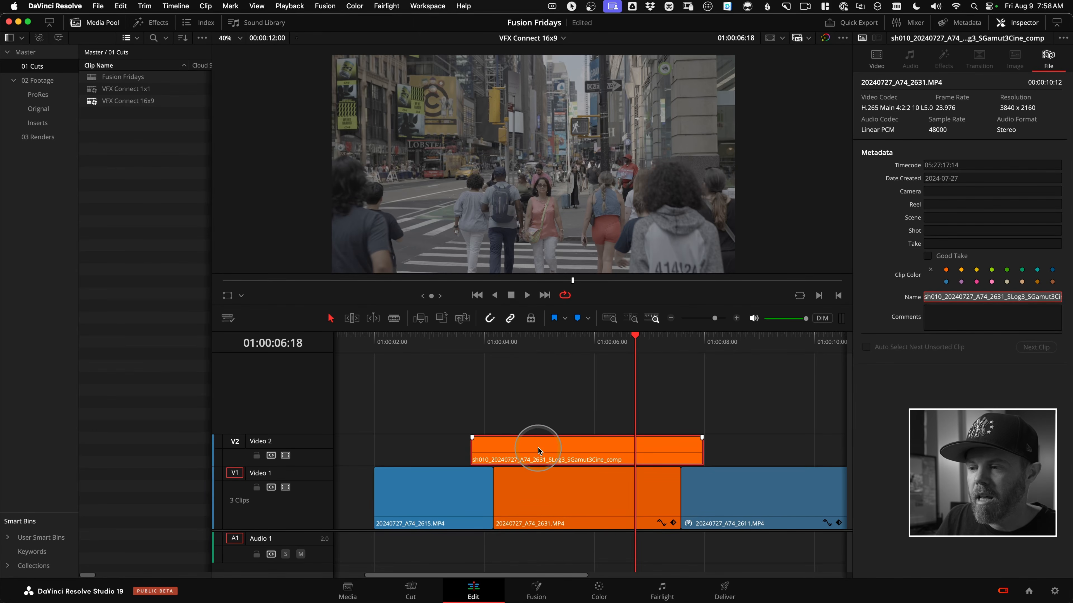
# Start a new VFX Connect clip from the Video 2 clip and name it with the copied name sh010_20240727_A74_2631_SLog3_SGamut3Cine_comp.
pyautogui.rightClick(525, 446)
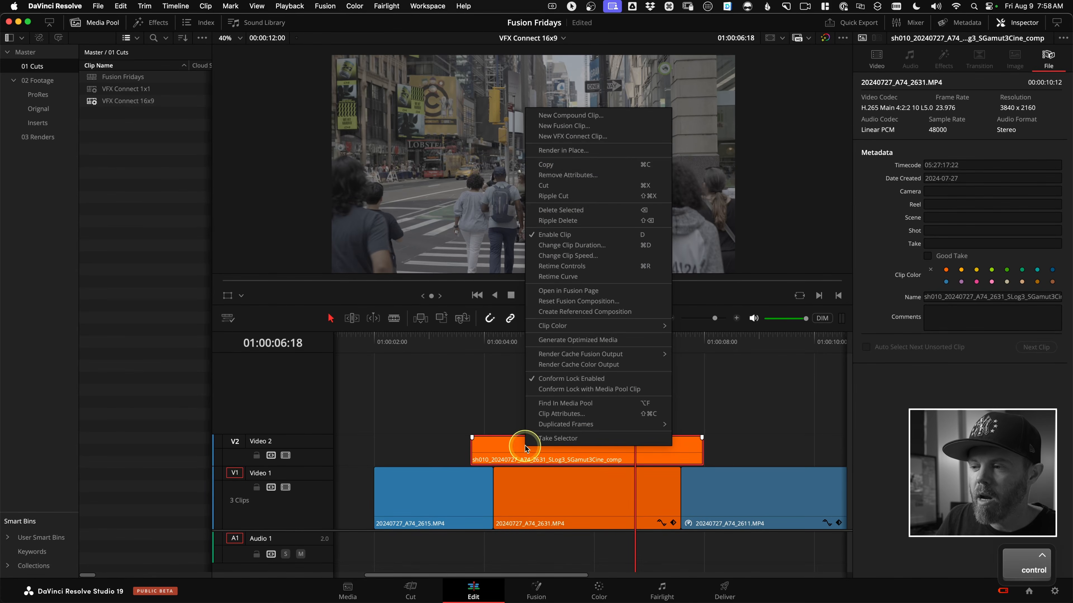
pyautogui.click(582, 136)
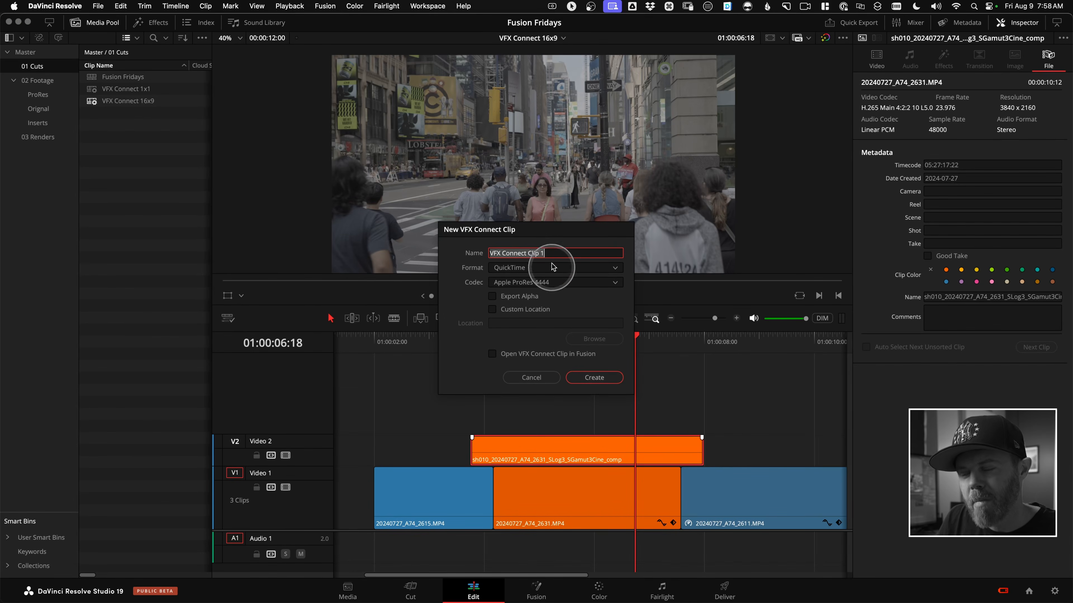
pyautogui.moveTo(557, 252); pyautogui.dragTo(484, 243)
pyautogui.press('cmd+v')
pyautogui.click(490, 320)
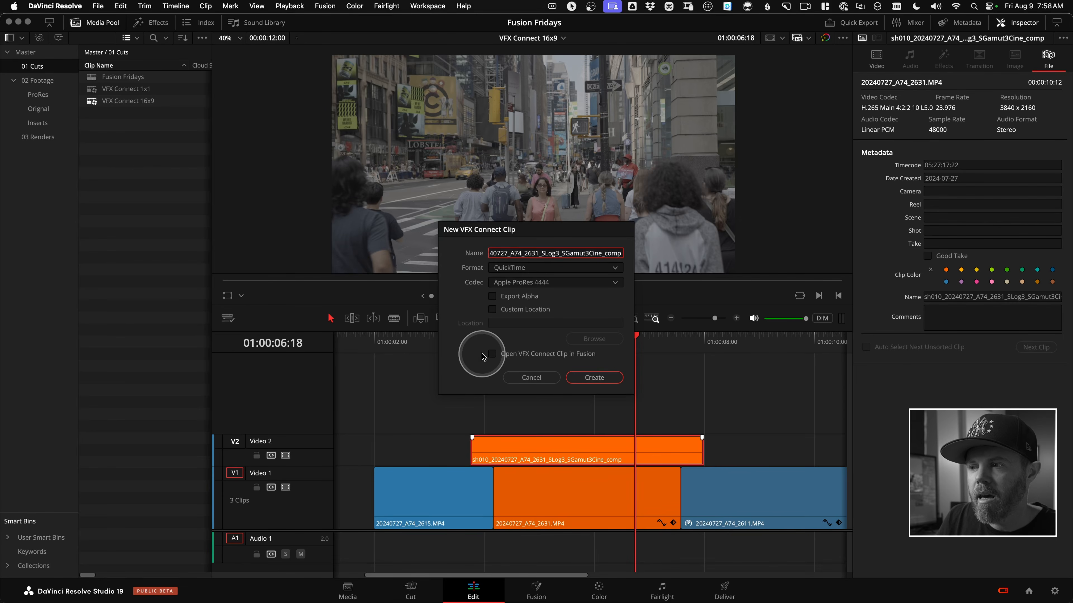
# Try the EXR format and review its RGB half codec choices, and return the format to QuickTime.
pyautogui.click(608, 267)
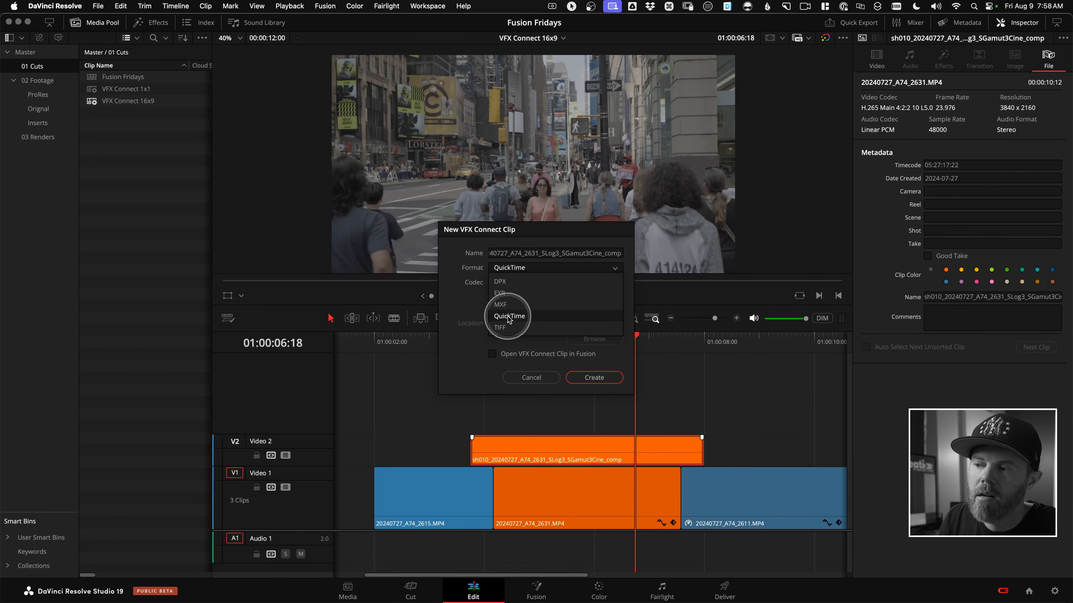
pyautogui.click(502, 293)
pyautogui.click(532, 282)
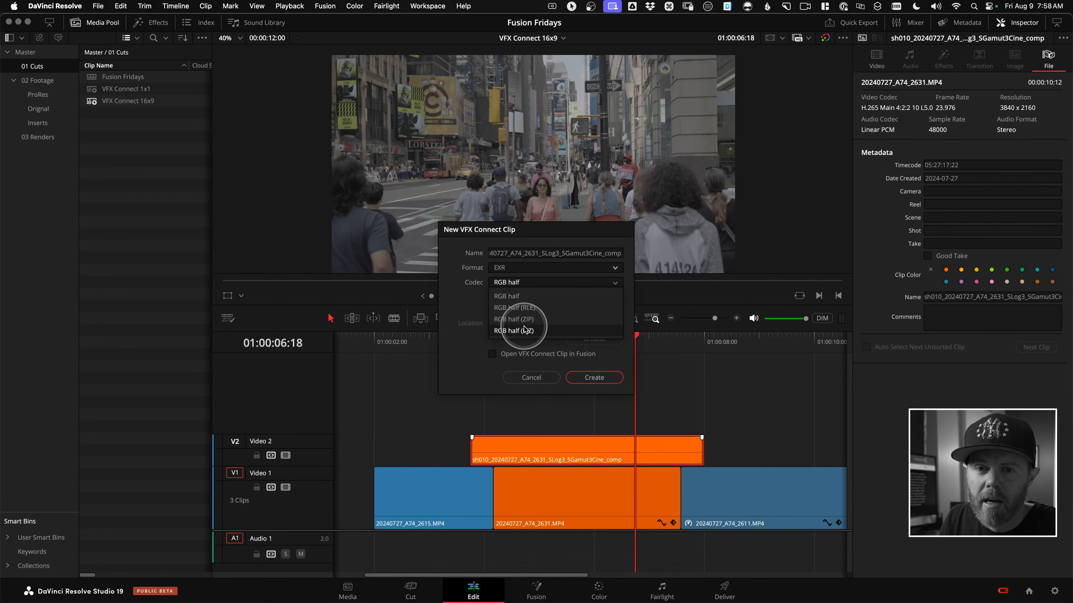
pyautogui.click(474, 301)
pyautogui.click(519, 270)
pyautogui.click(510, 307)
# Choose the Apple ProRes 4444 codec with alpha export, and enable a custom location for the VFX Connect clip.
pyautogui.click(536, 283)
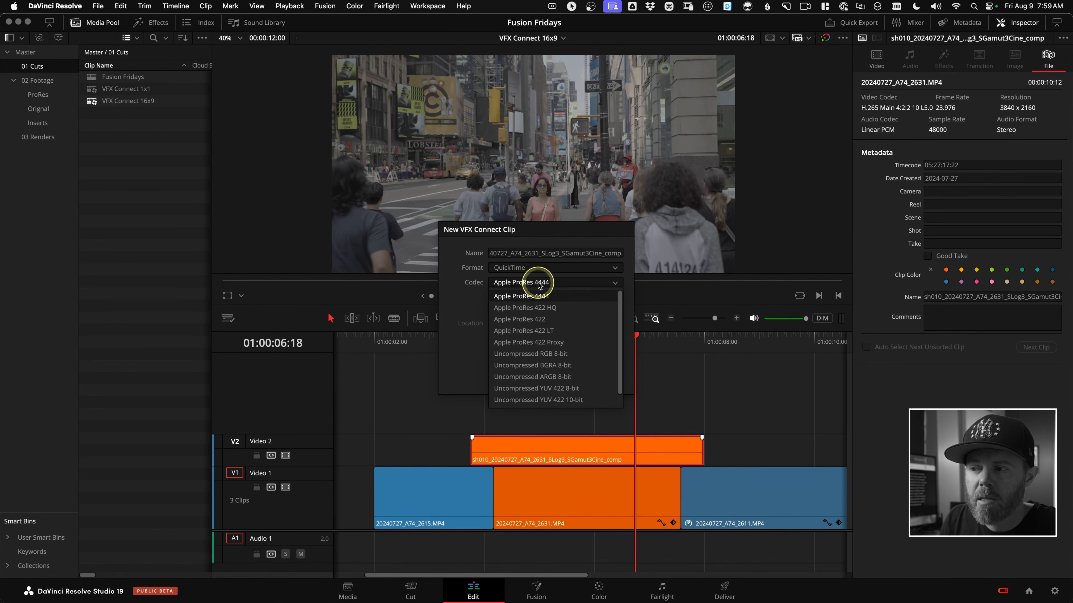
pyautogui.click(541, 297)
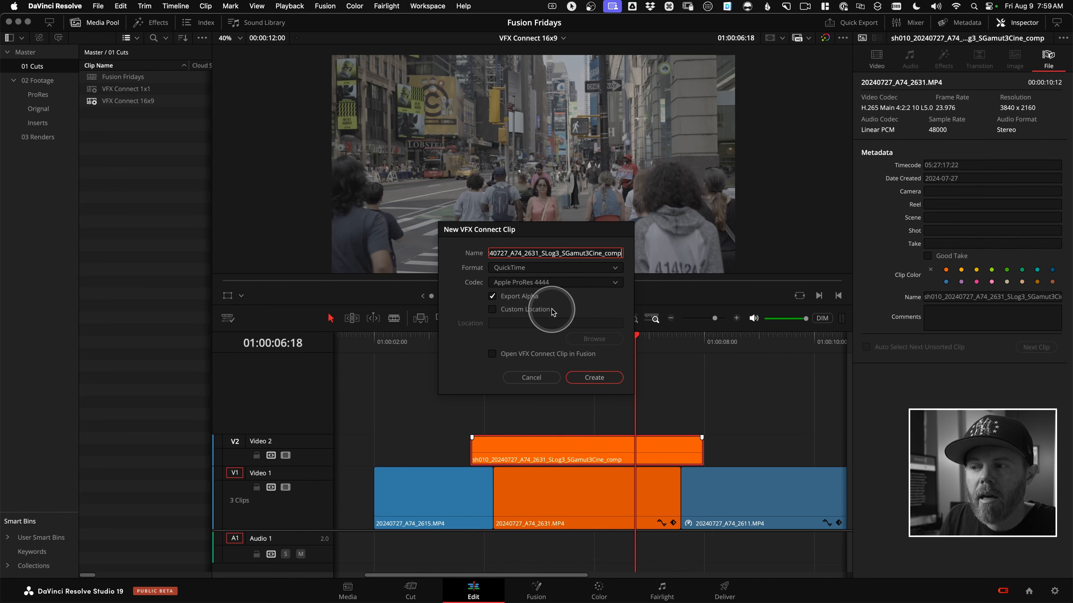
pyautogui.click(492, 310)
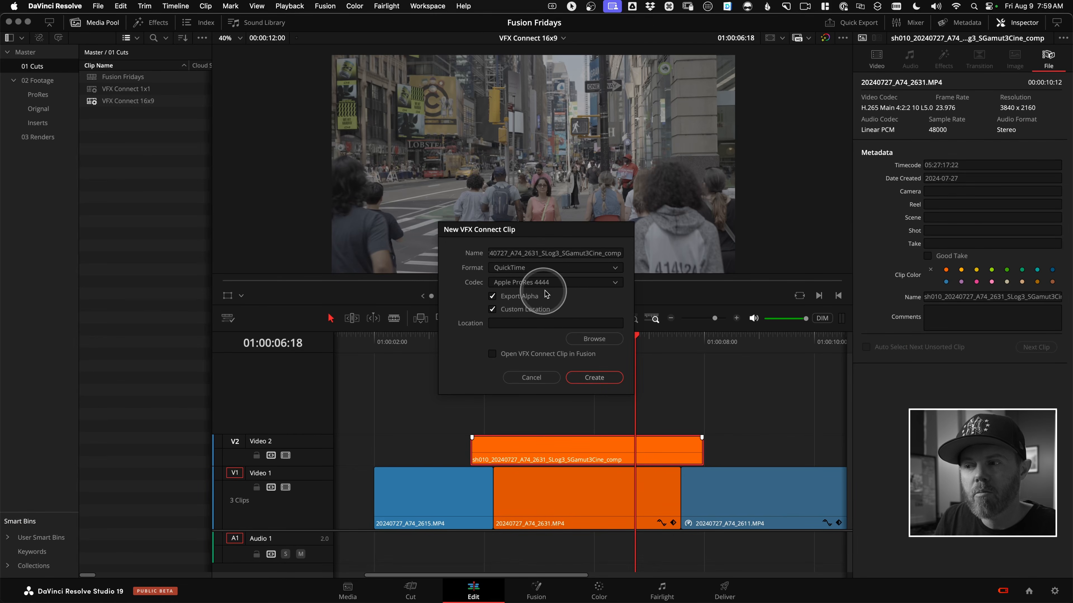
# Browse for the custom location and go to the 1 Media folder of the 24001-YT VFX Connect project.
pyautogui.click(587, 340)
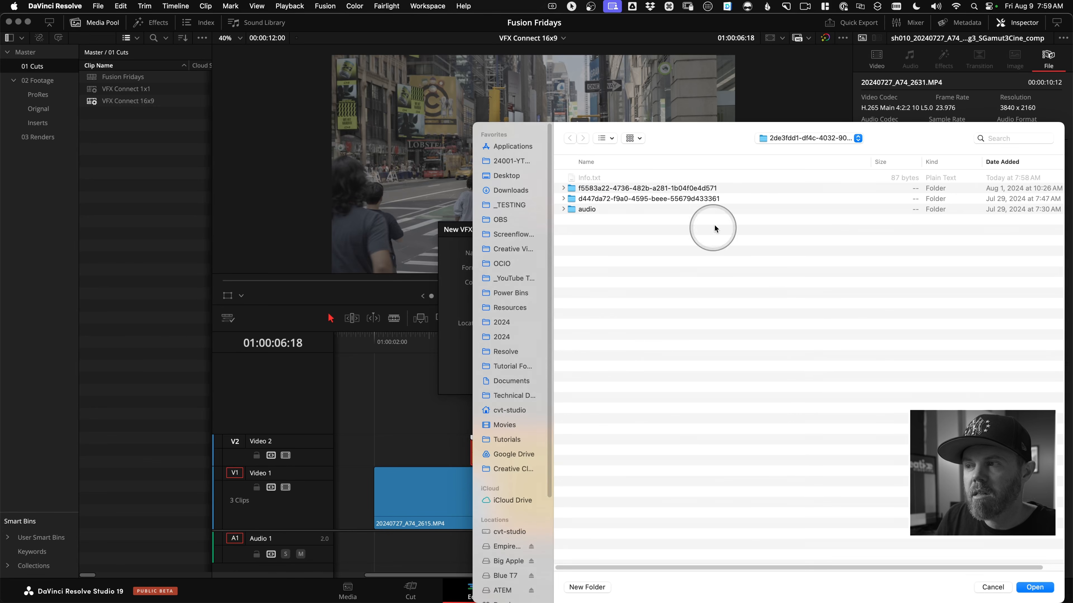
pyautogui.moveTo(701, 143); pyautogui.dragTo(487, 97)
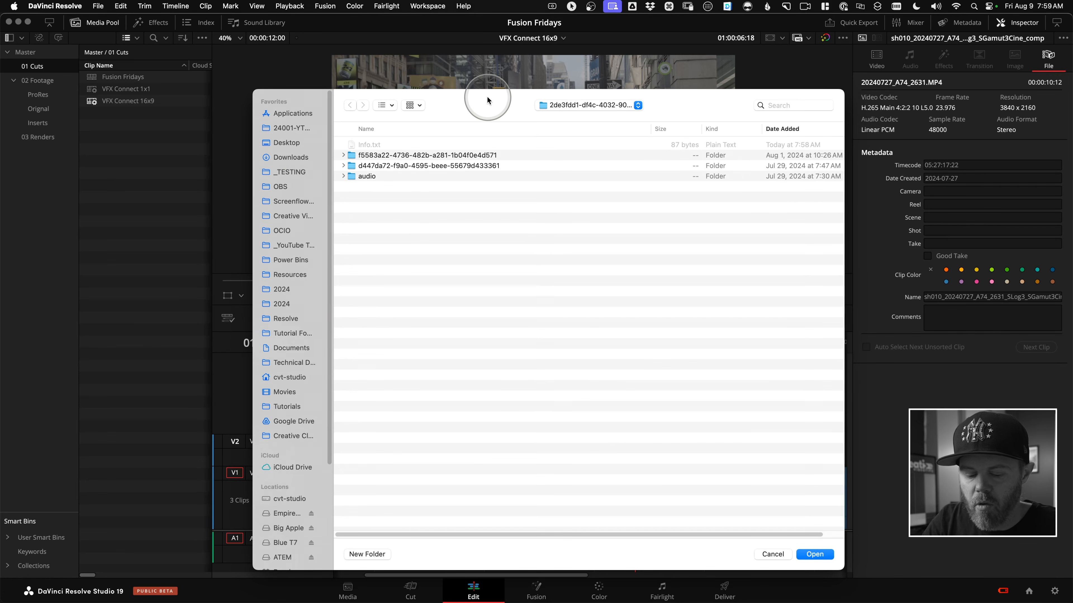
pyautogui.hotkey('ctrl', 'alt', 'c')
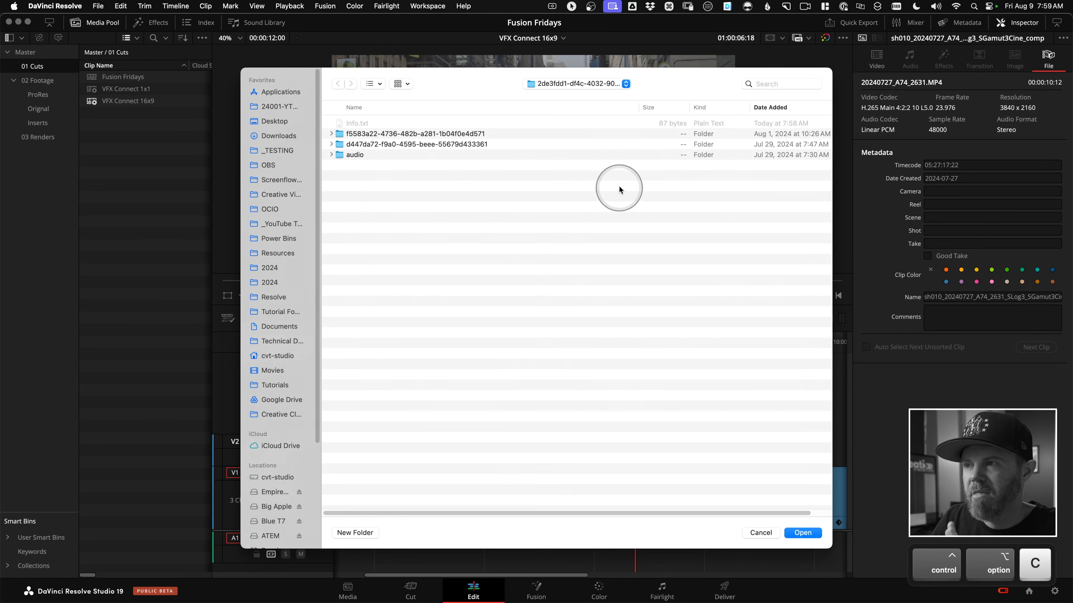
pyautogui.moveTo(324, 182); pyautogui.dragTo(356, 182)
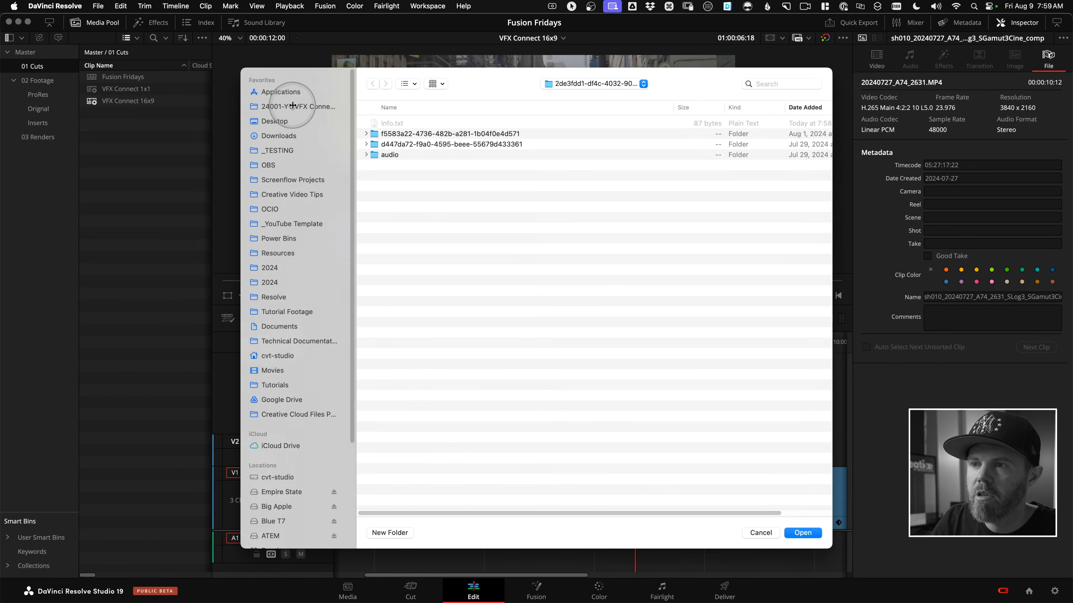
pyautogui.click(293, 105)
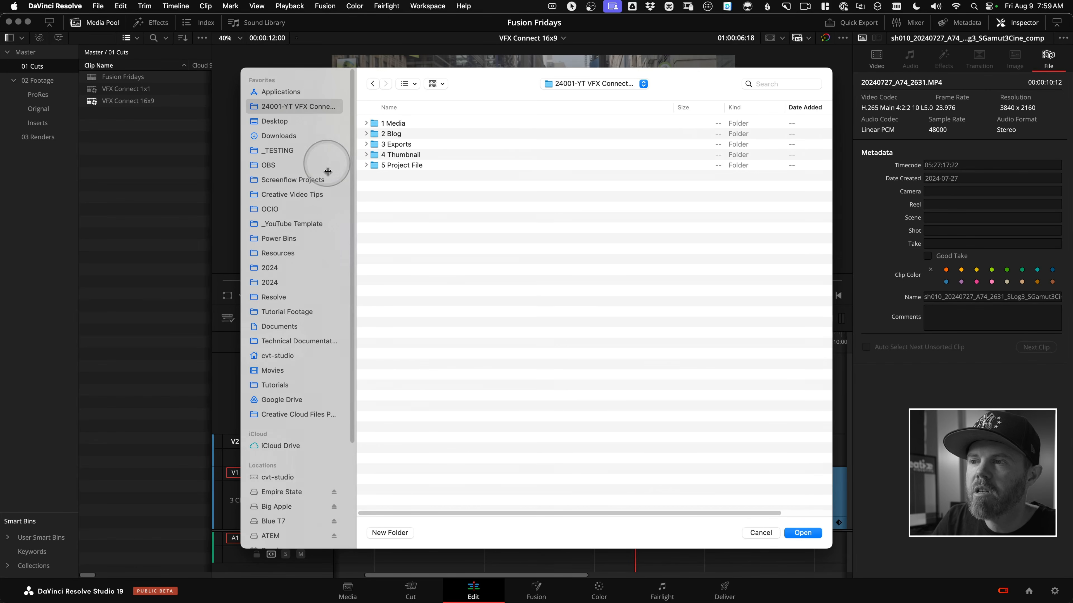
pyautogui.doubleClick(398, 124)
pyautogui.doubleClick(384, 165)
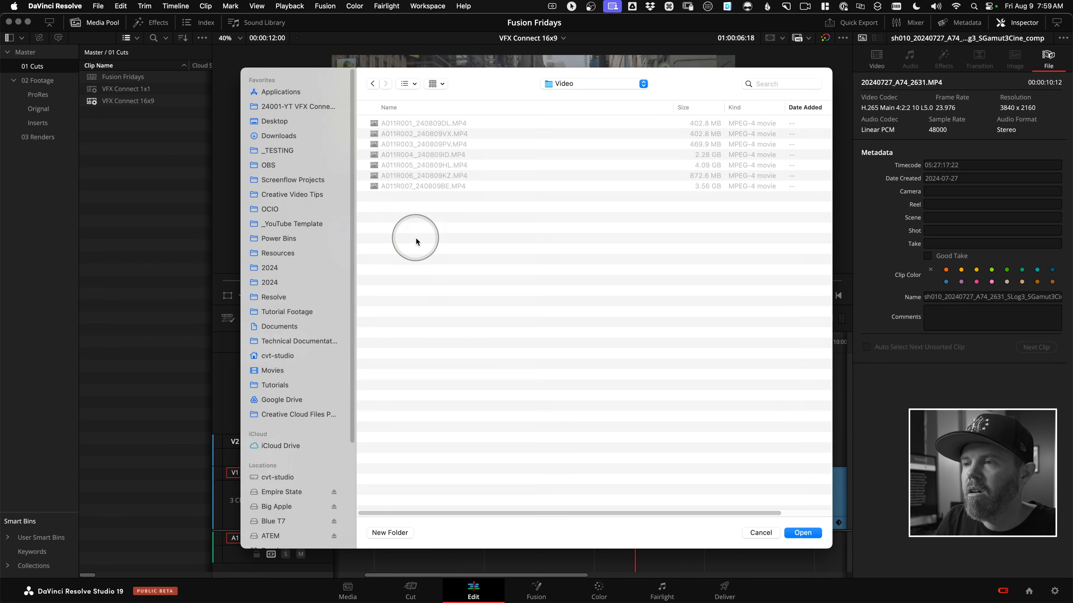
pyautogui.click(373, 84)
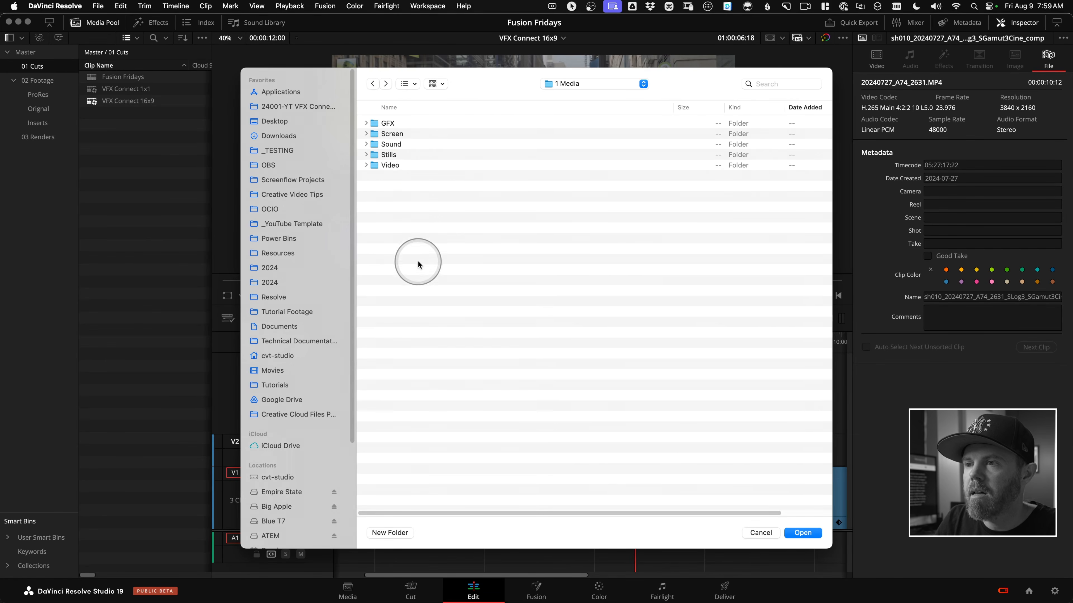
# Create a folder named Shots inside 1 Media.
pyautogui.click(399, 531)
pyautogui.write('Shots')
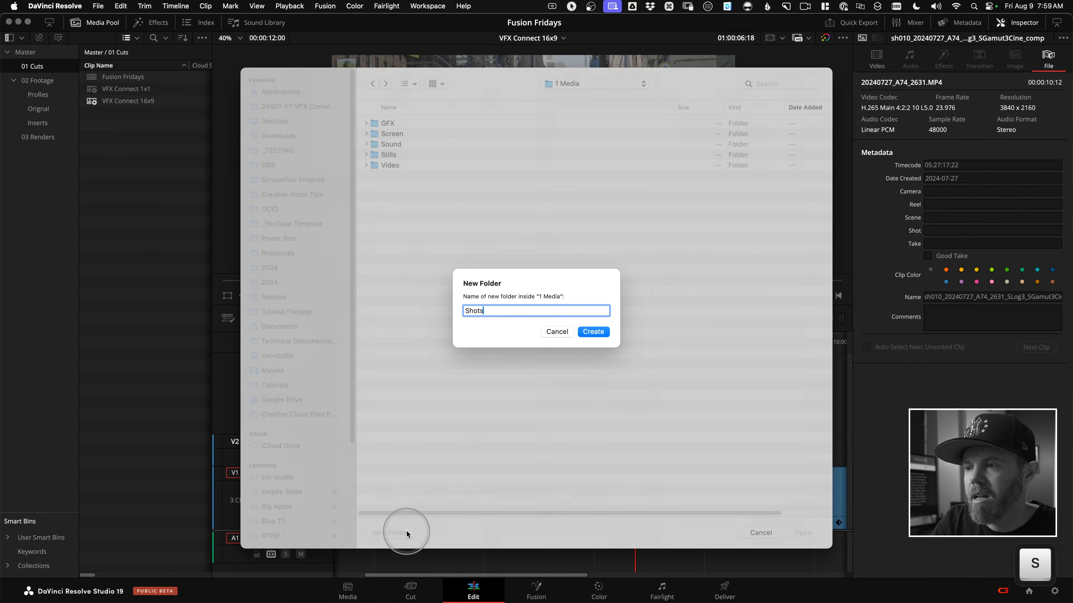
pyautogui.press('Return')
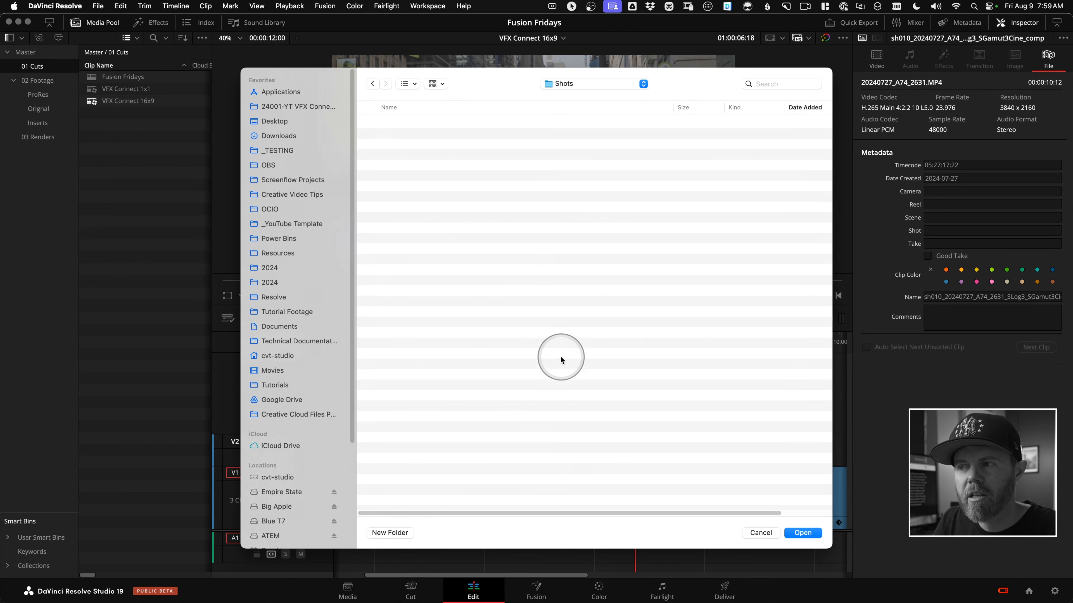
# Begin creating a new subfolder inside the Shots folder.
pyautogui.click(400, 533)
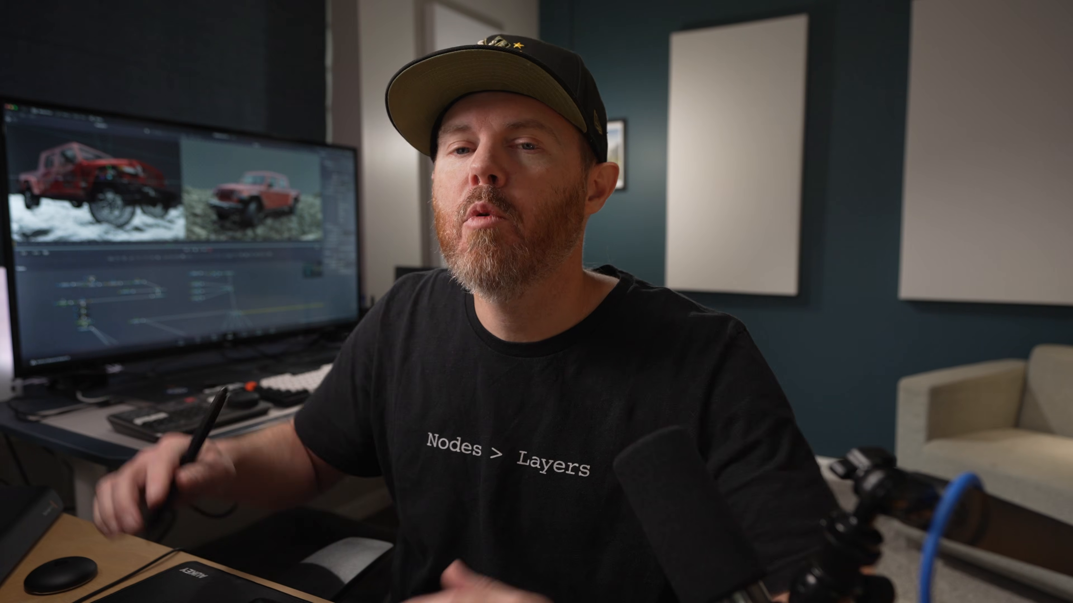
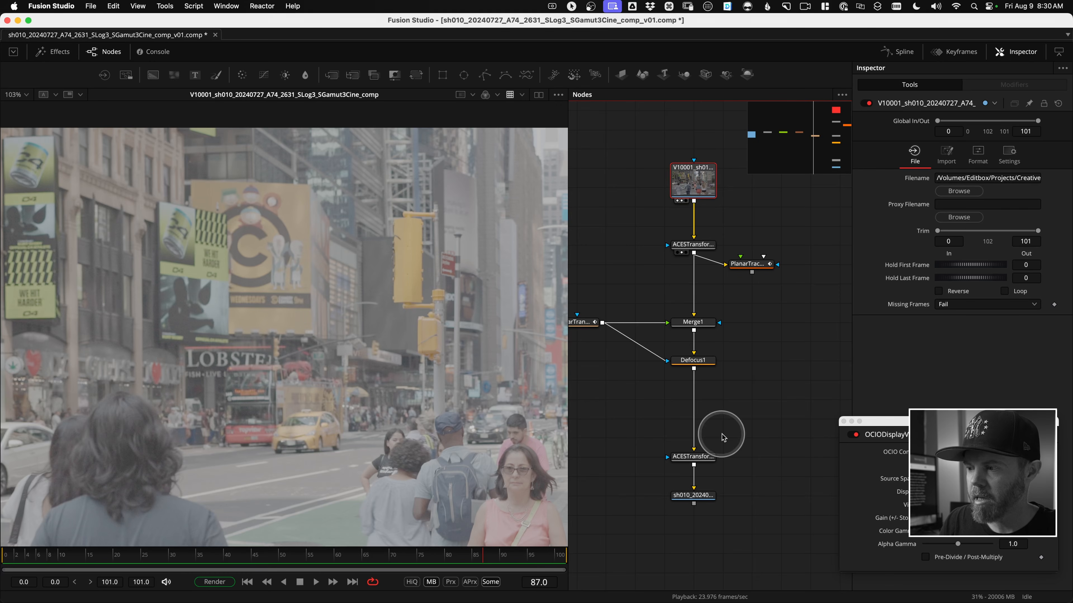
# Set the compression of the shot's Saver node at the end of the node tree to AppleProResHW 4444.
pyautogui.moveTo(689, 375); pyautogui.dragTo(692, 453)
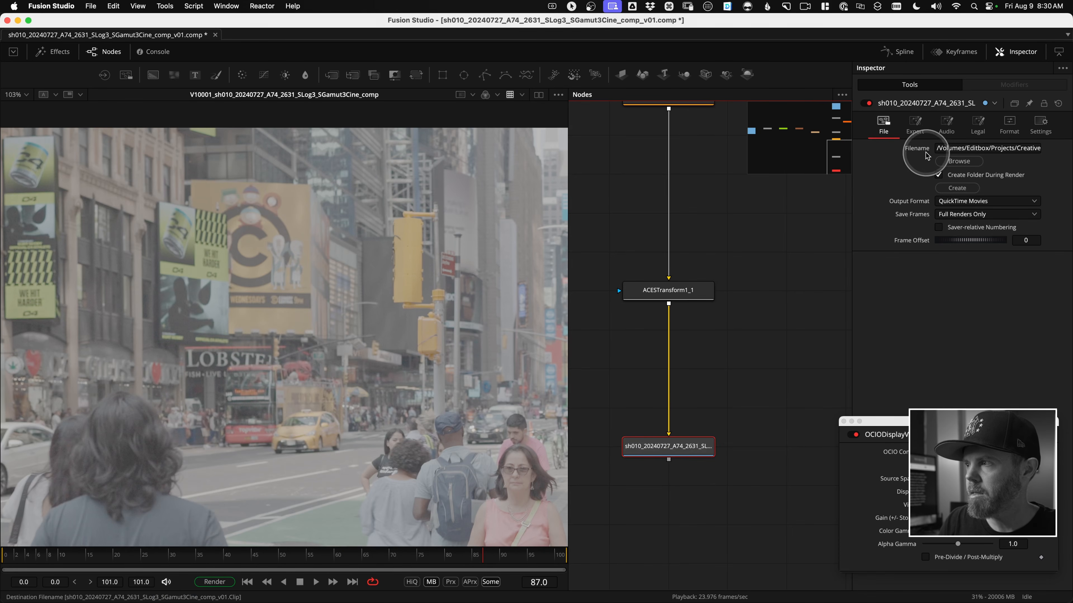
pyautogui.click(1008, 125)
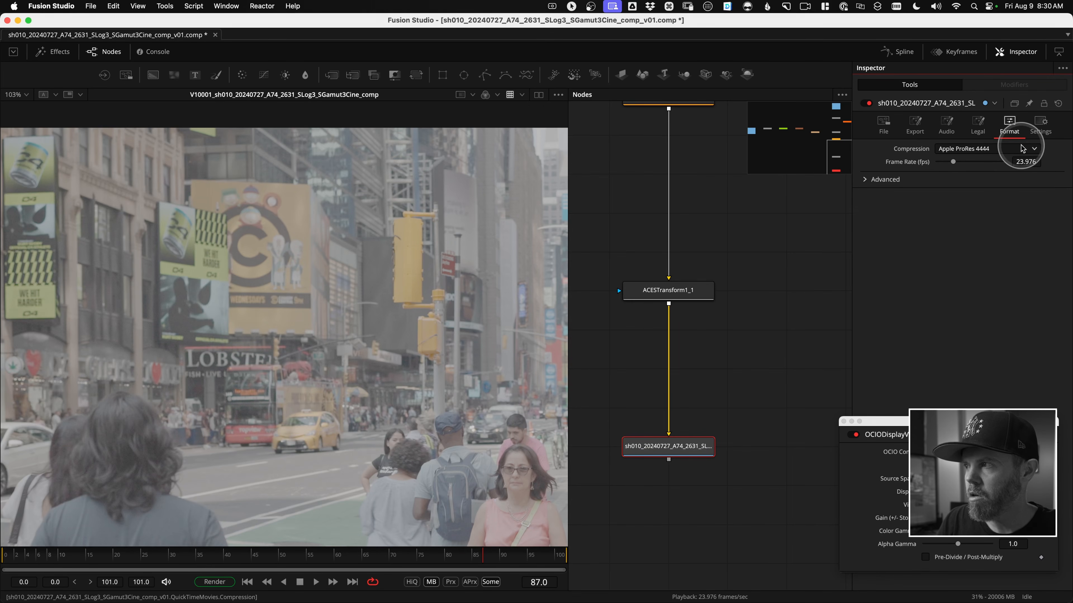
pyautogui.click(1027, 149)
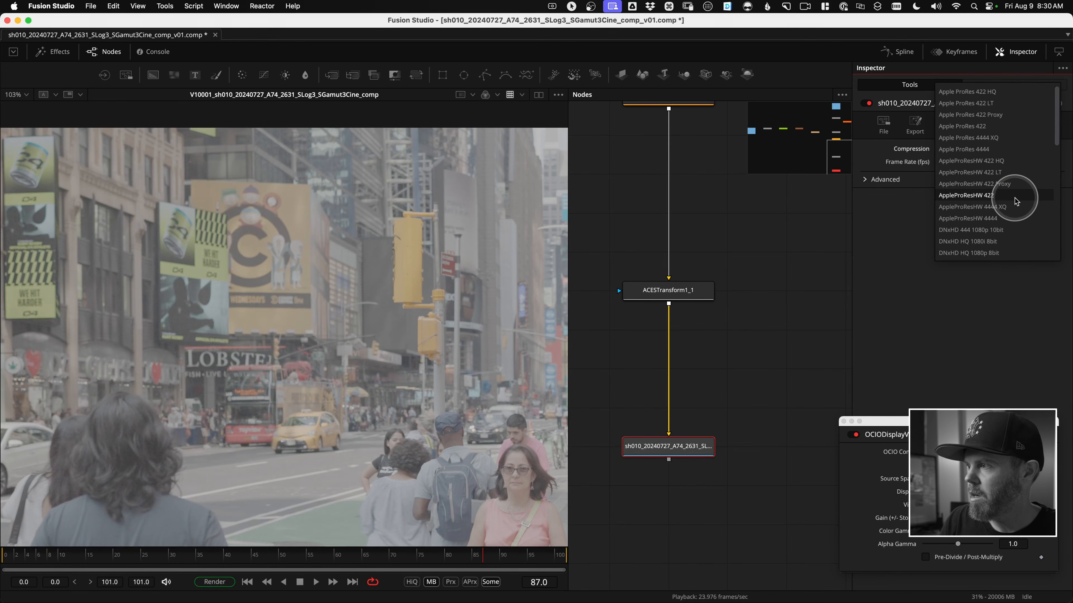
pyautogui.click(973, 221)
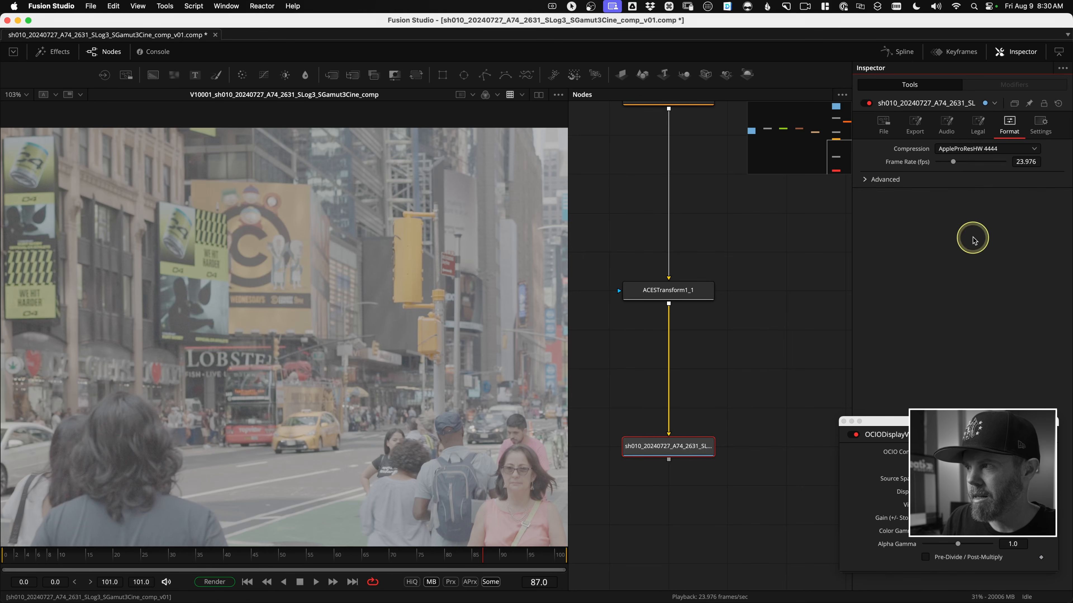
# Save the Saver's output destination as sh010_20240727_A74_2631_SLog3_SGamut3Cine_comp_v01.mov in the fusion folder.
pyautogui.click(916, 129)
pyautogui.click(883, 124)
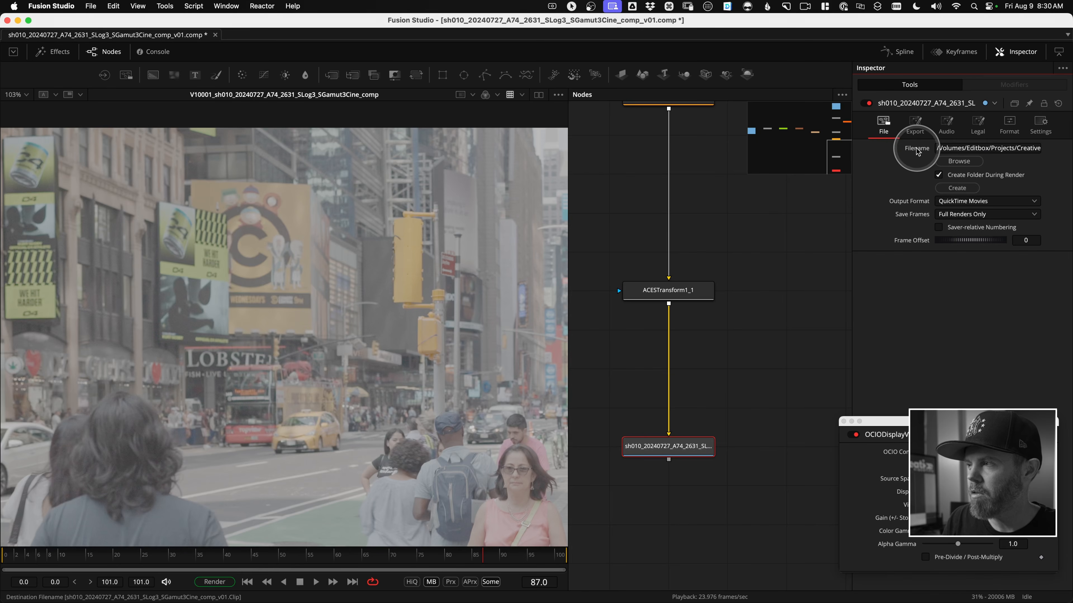
pyautogui.click(959, 162)
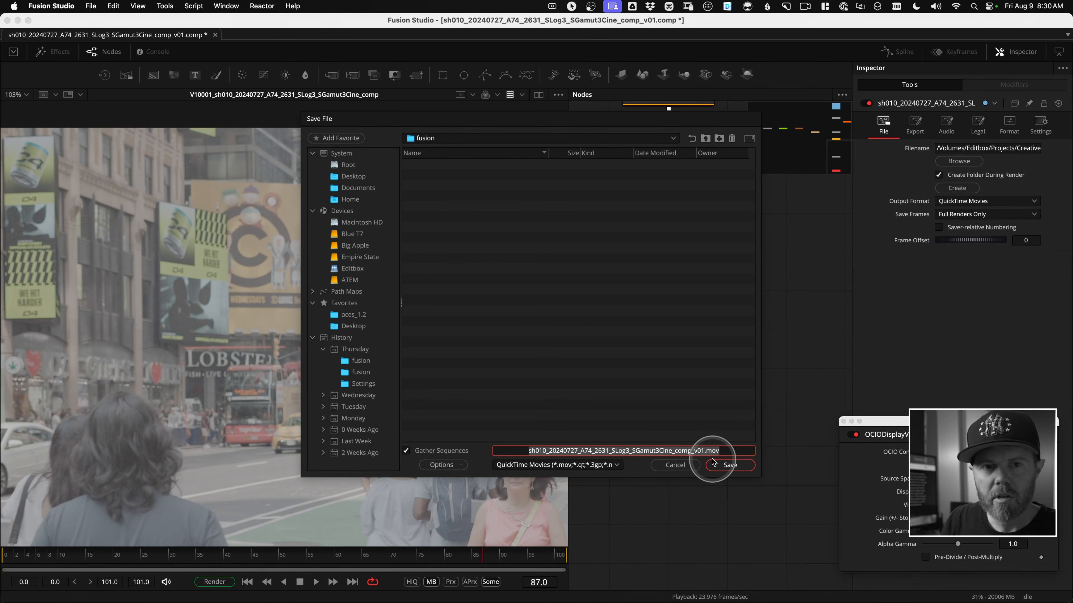
pyautogui.click(746, 469)
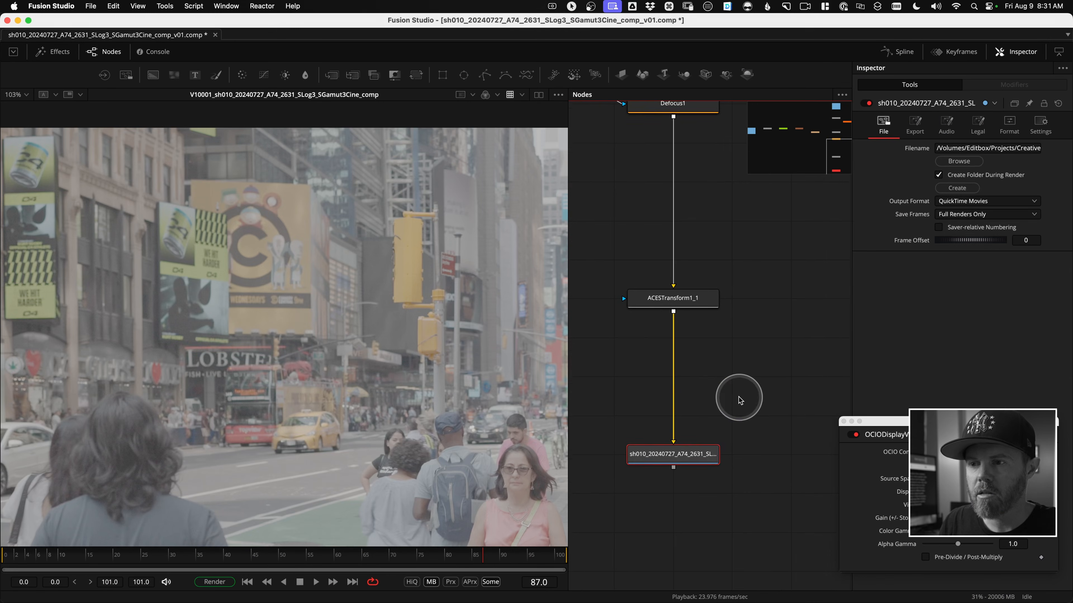
# Render frames 0 to 101 of the composition with the Final configuration.
pyautogui.scroll(-3, 739, 400)
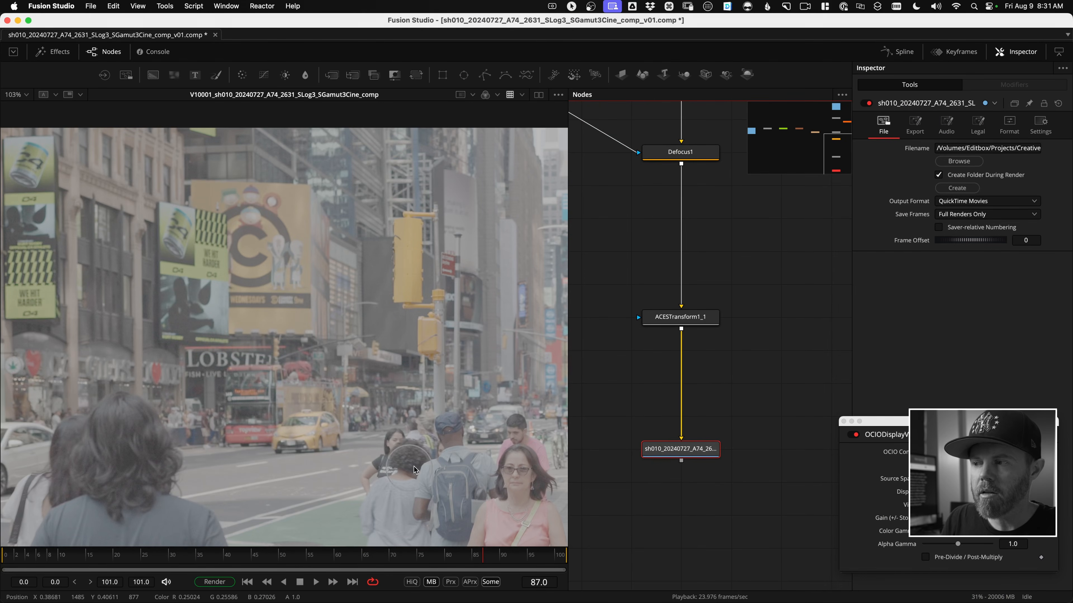
pyautogui.click(214, 583)
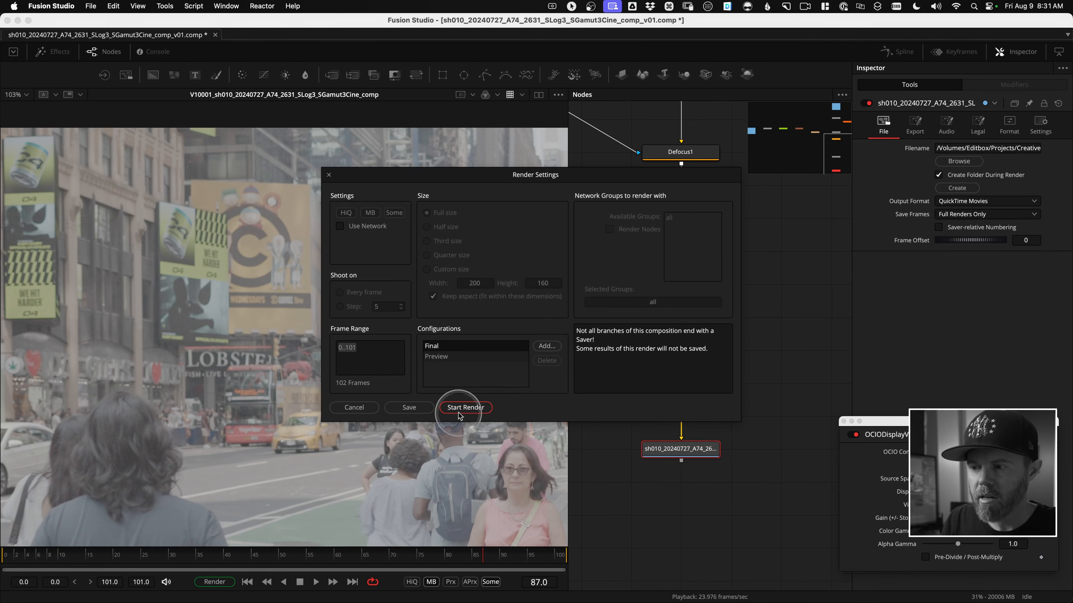
pyautogui.click(462, 408)
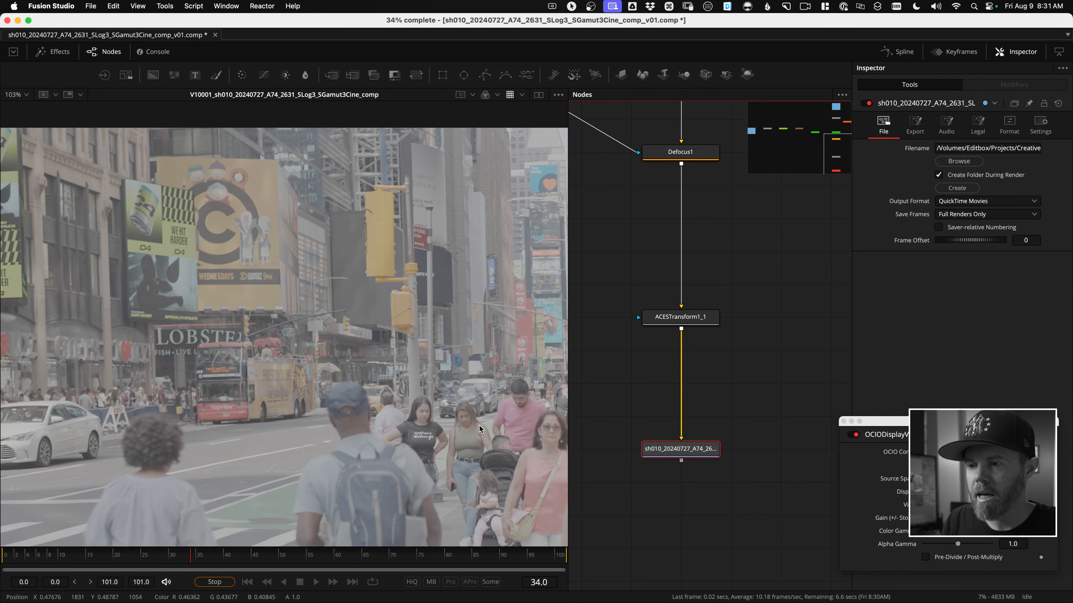
# Switch to Finder and preview the rendered sh010_20240727_A74_2631_SLog3_SGamut3Cine_comp_v01.mov in the shot's fusion folder.
pyautogui.press('super+Tab')
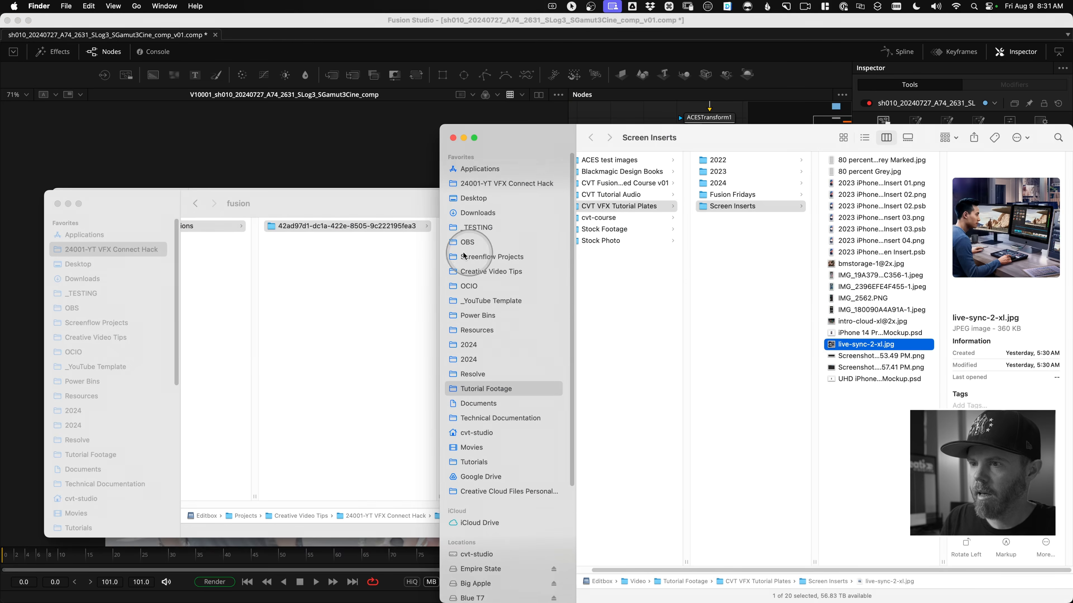
pyautogui.click(423, 258)
pyautogui.click(641, 260)
pyautogui.press('space')
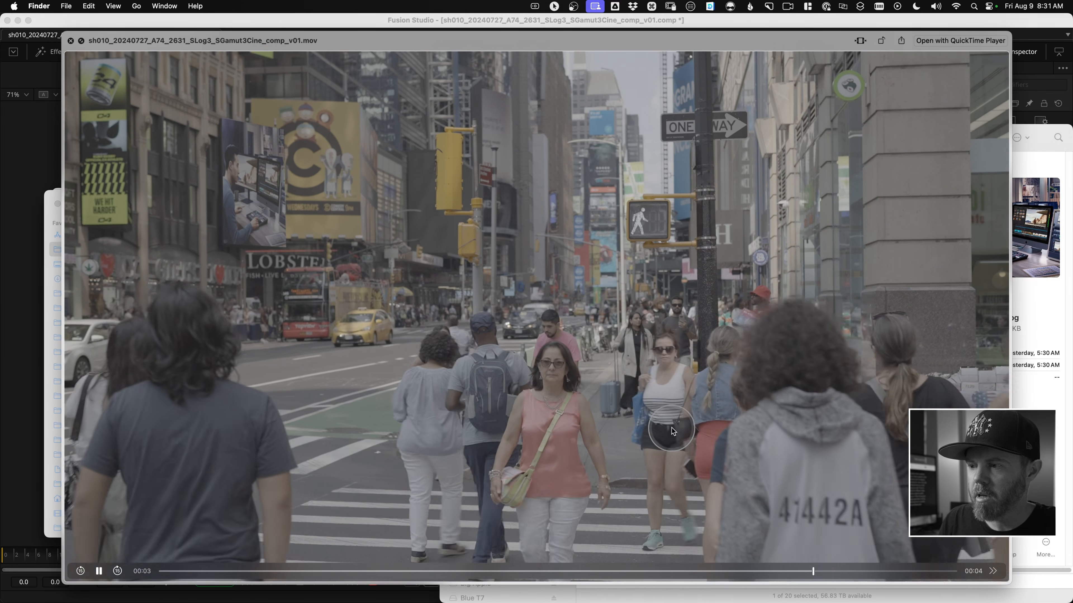
pyautogui.press('space')
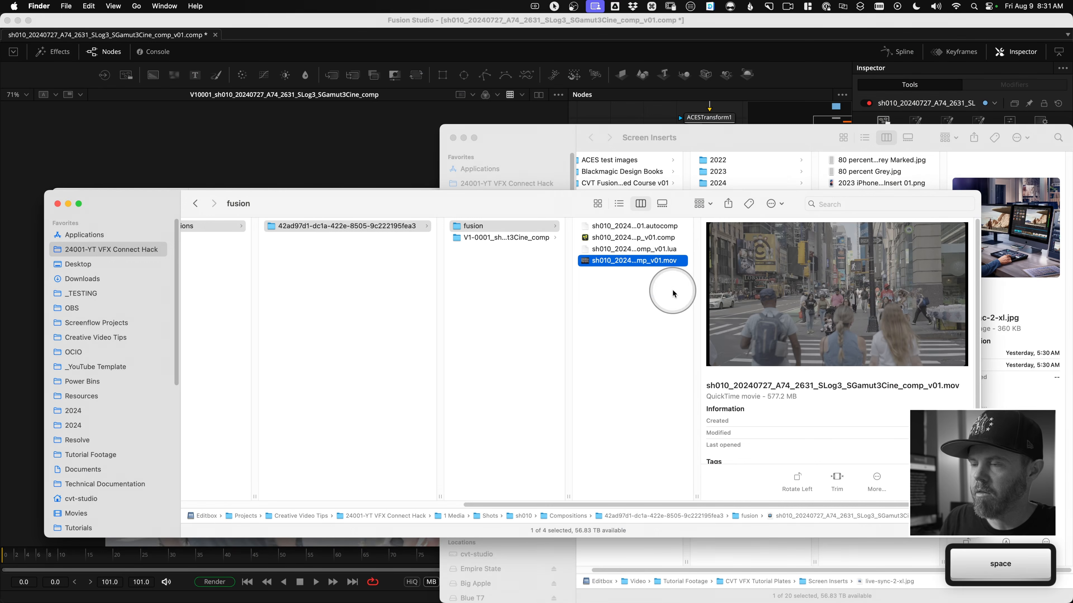
# Switch to DaVinci Resolve and set the render cache mode to None.
pyautogui.press('super+Tab')
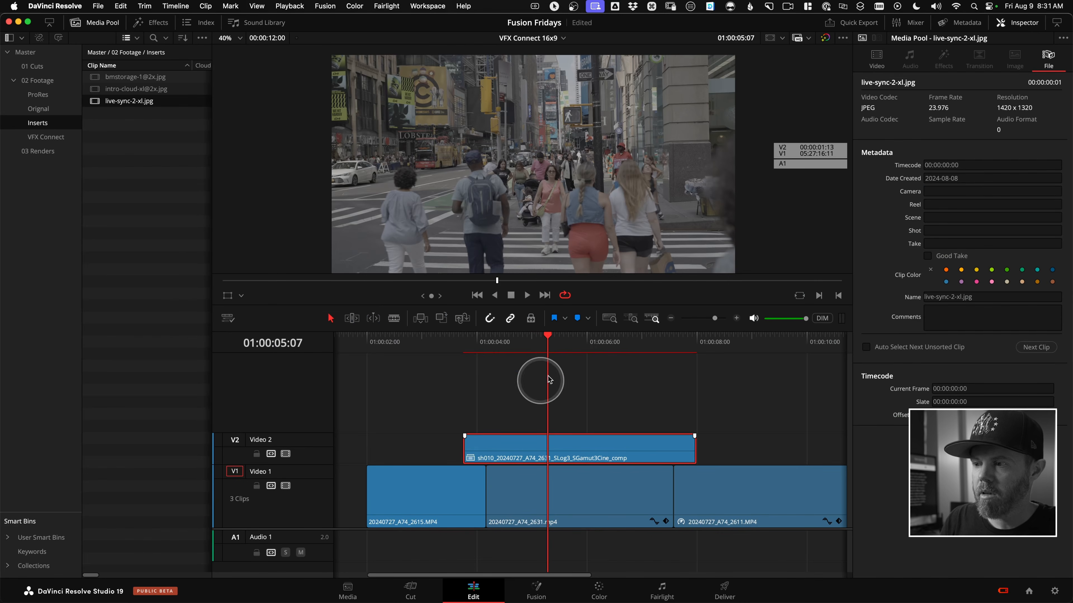
pyautogui.moveTo(564, 345); pyautogui.dragTo(482, 355)
pyautogui.hscroll(2, 565, 382)
pyautogui.click(556, 395)
pyautogui.click(289, 6)
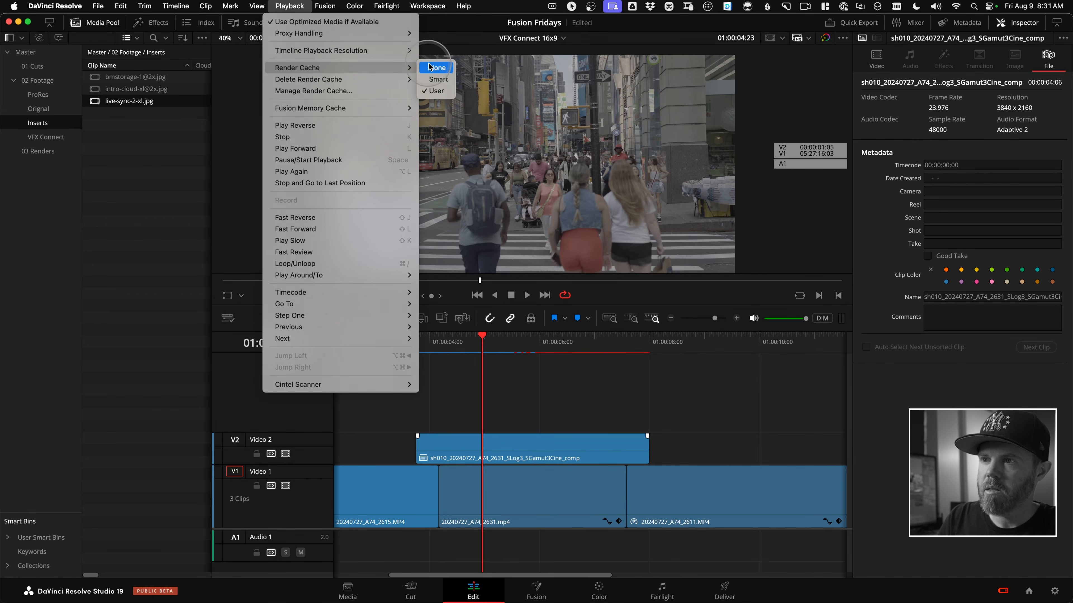
pyautogui.click(432, 68)
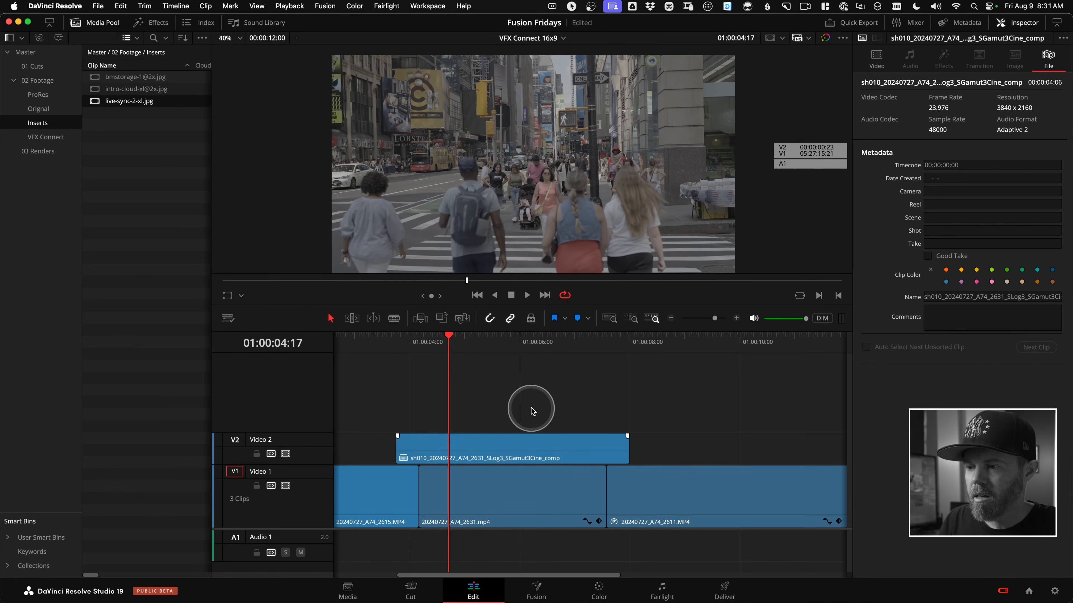
# Trim both ends of the comp clip on Video 2 to match 20240727_A74_2631.mp4 below and mark the clip's range.
pyautogui.moveTo(402, 445); pyautogui.dragTo(419, 444)
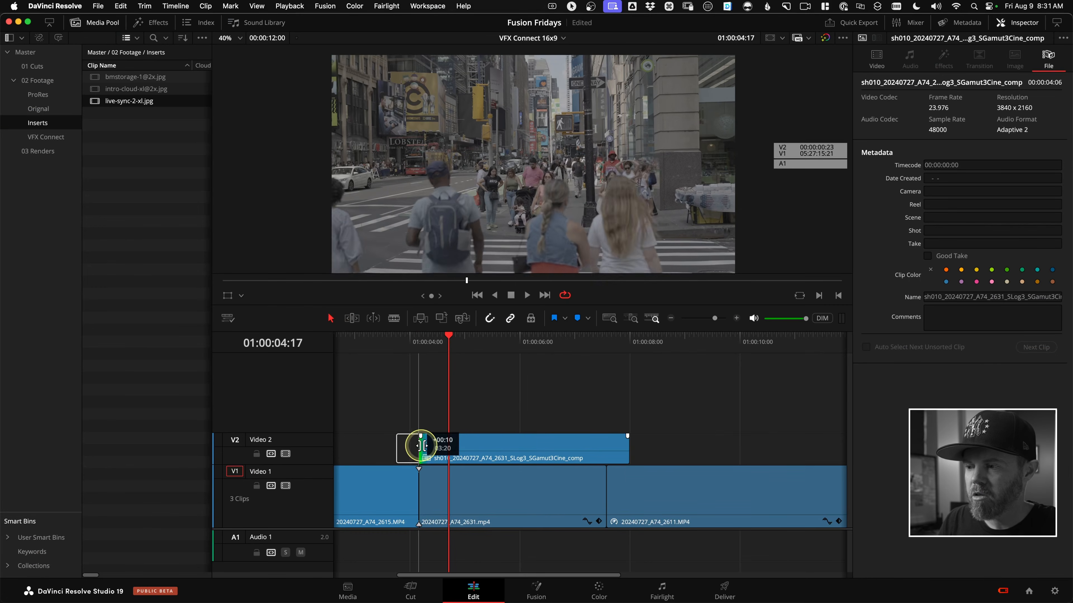
pyautogui.moveTo(627, 443); pyautogui.dragTo(606, 446)
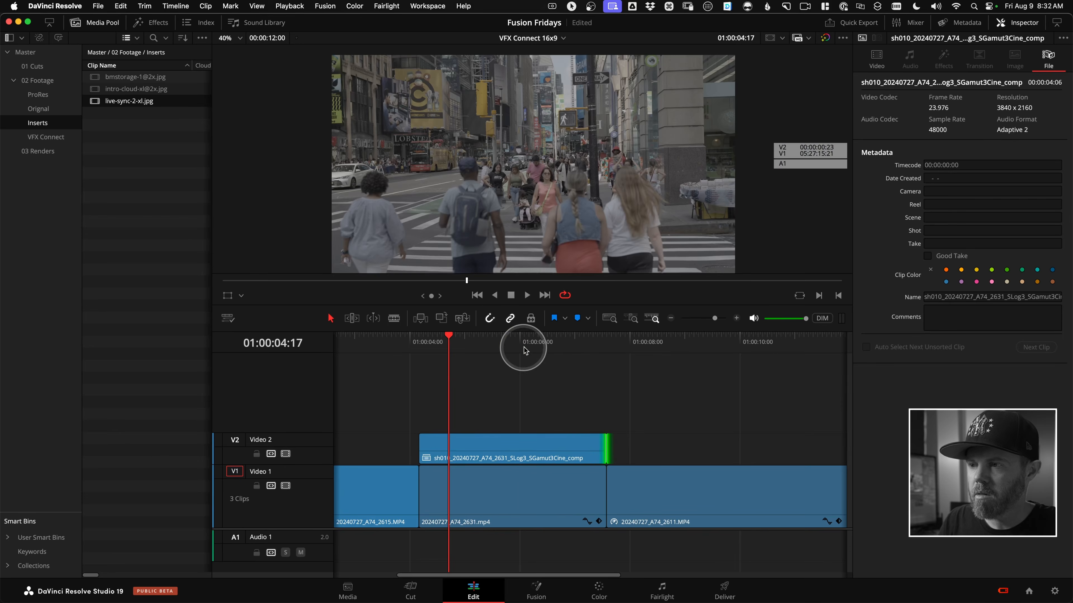
pyautogui.press('x')
# Play the comp clip on Video 2 and toggle it off and on to compare it with the original shot underneath.
pyautogui.click(521, 443)
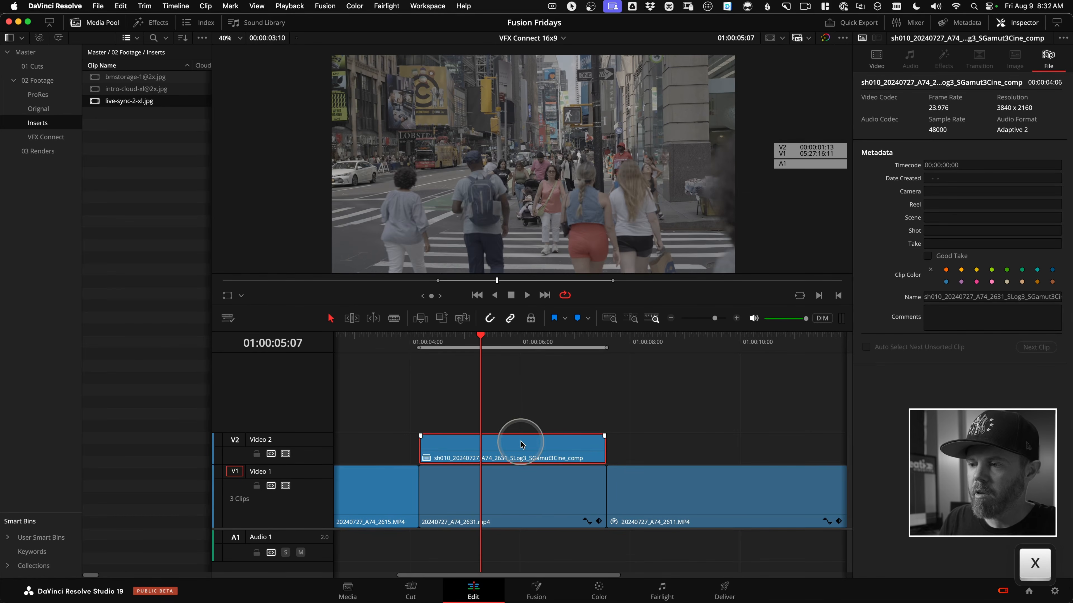
pyautogui.press('space')
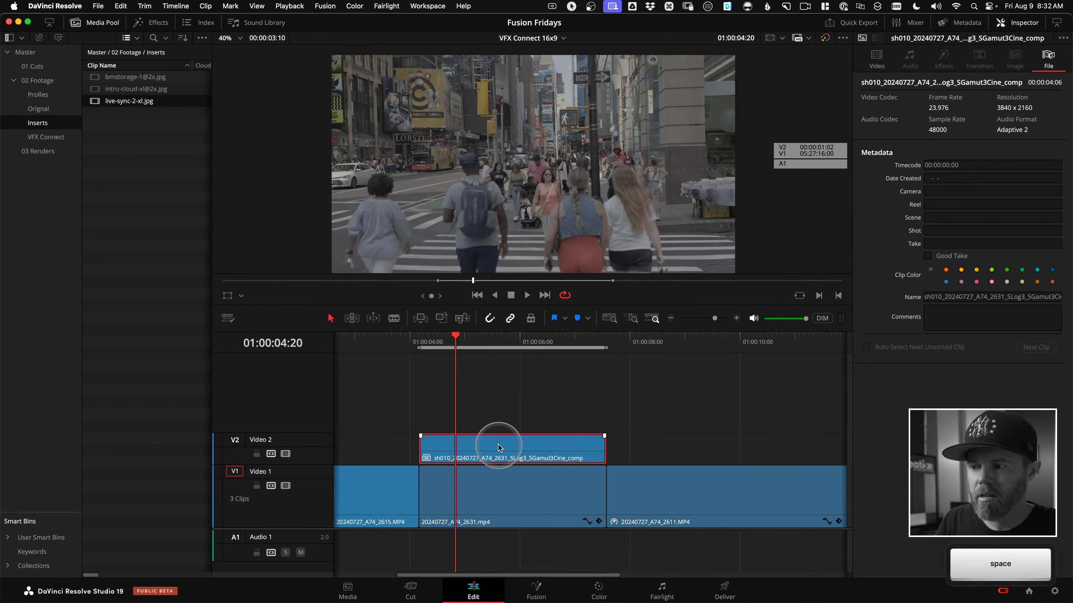
pyautogui.click(534, 450)
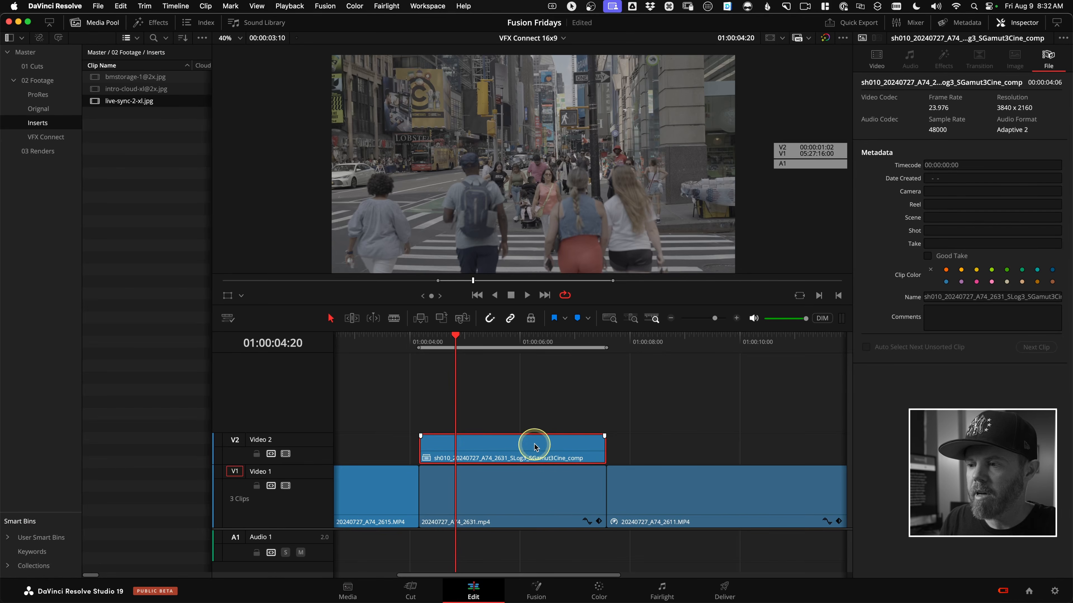
pyautogui.press('d')
pyautogui.press('d')
pyautogui.press('d')
pyautogui.press('d')
pyautogui.press('d')
pyautogui.press('d')
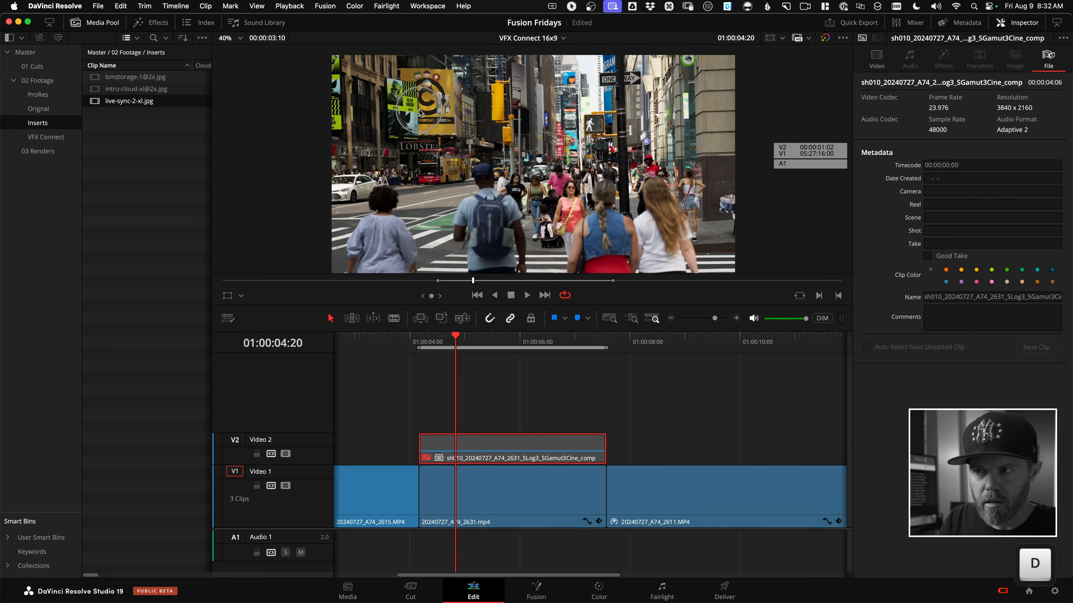
pyautogui.press('d')
pyautogui.press('d')
pyautogui.press('d')
pyautogui.press('d')
pyautogui.press('d')
pyautogui.press('d')
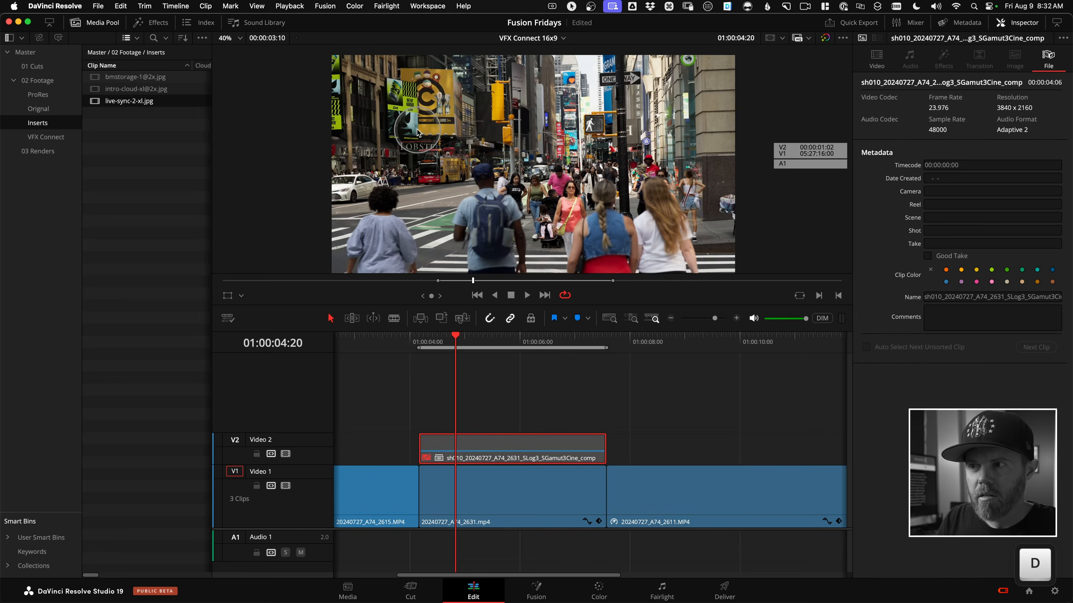
pyautogui.press('d')
pyautogui.press('d')
pyautogui.press('d')
pyautogui.press('d')
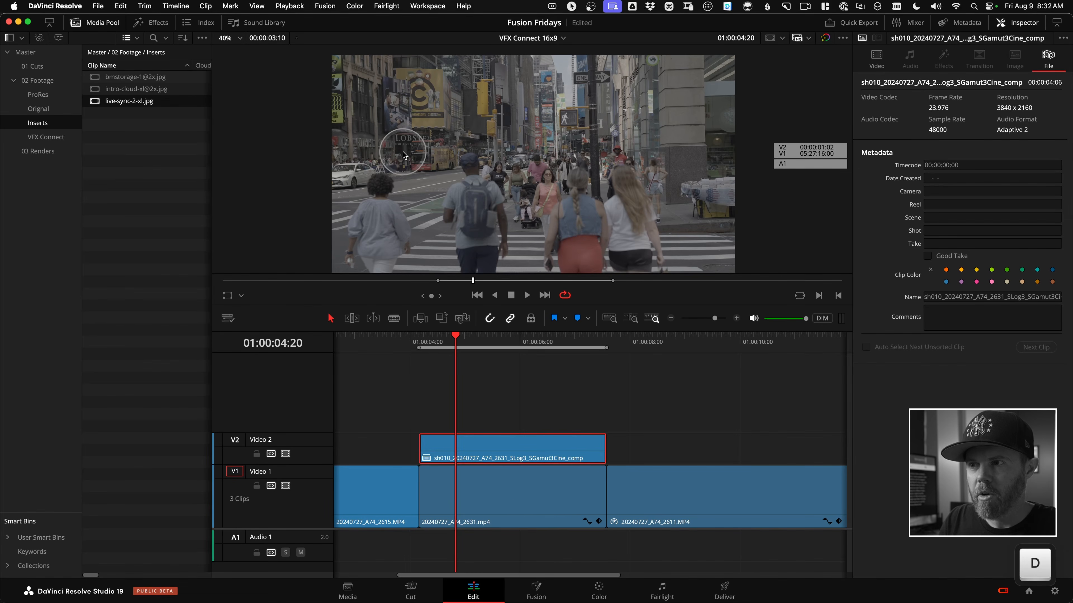
# Copy 20240727_A74_2631.mp4 on Video 1 and paste its video attributes and retime effects onto the comp clip above, with keyframe timing maintained.
pyautogui.click(499, 495)
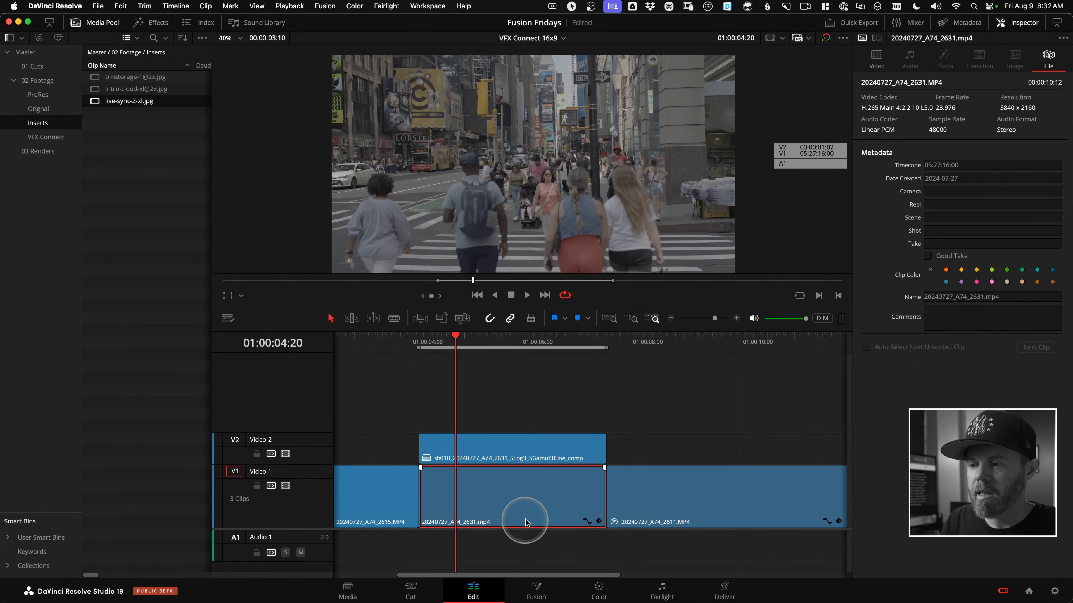
pyautogui.press('super')
pyautogui.press('super+c')
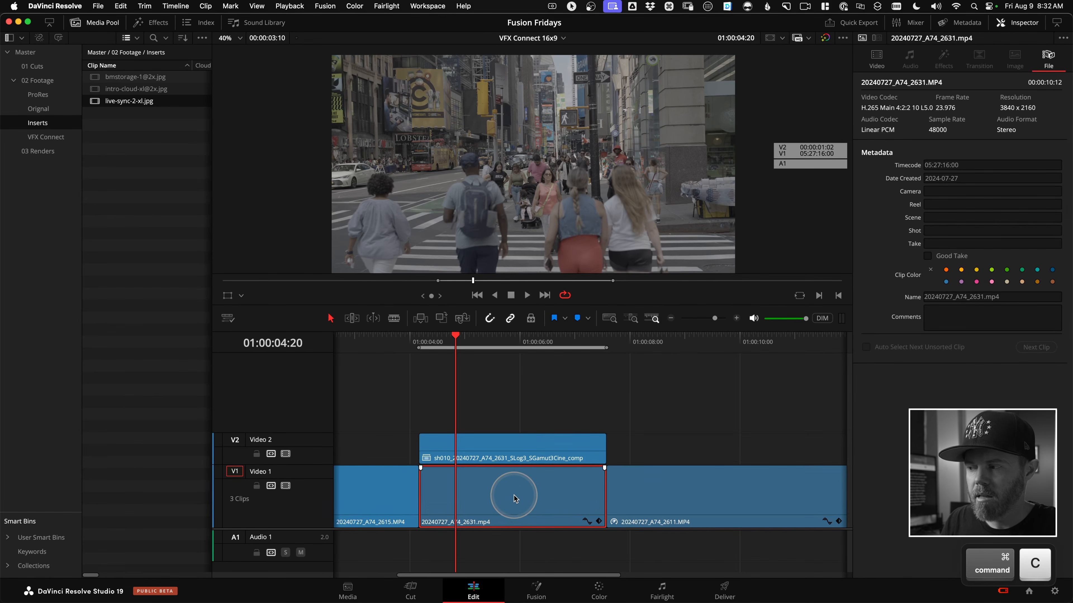
pyautogui.click(514, 447)
pyautogui.rightClick(504, 446)
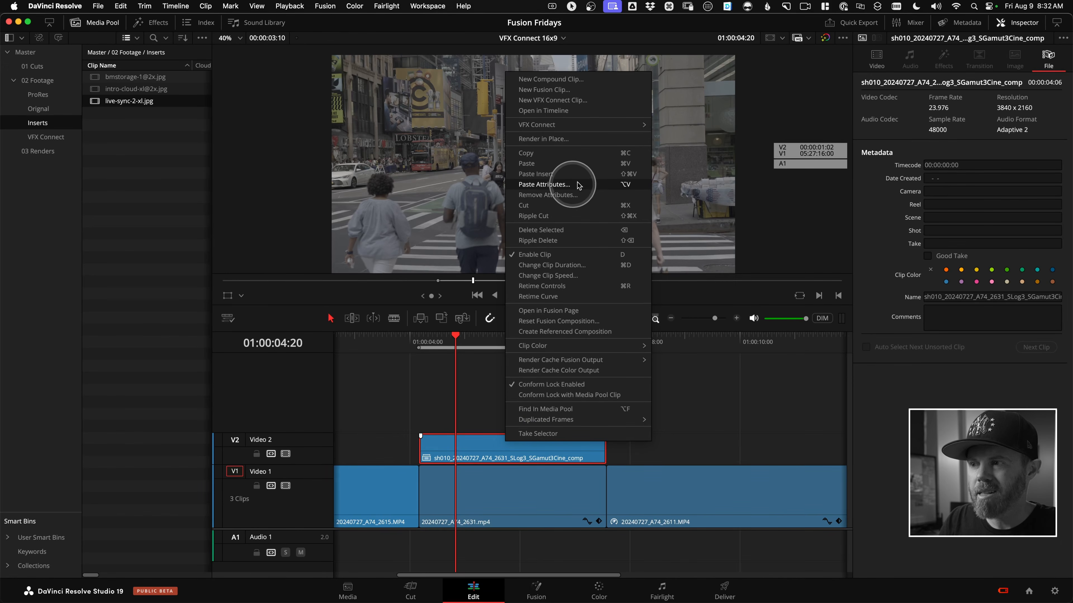
pyautogui.click(596, 187)
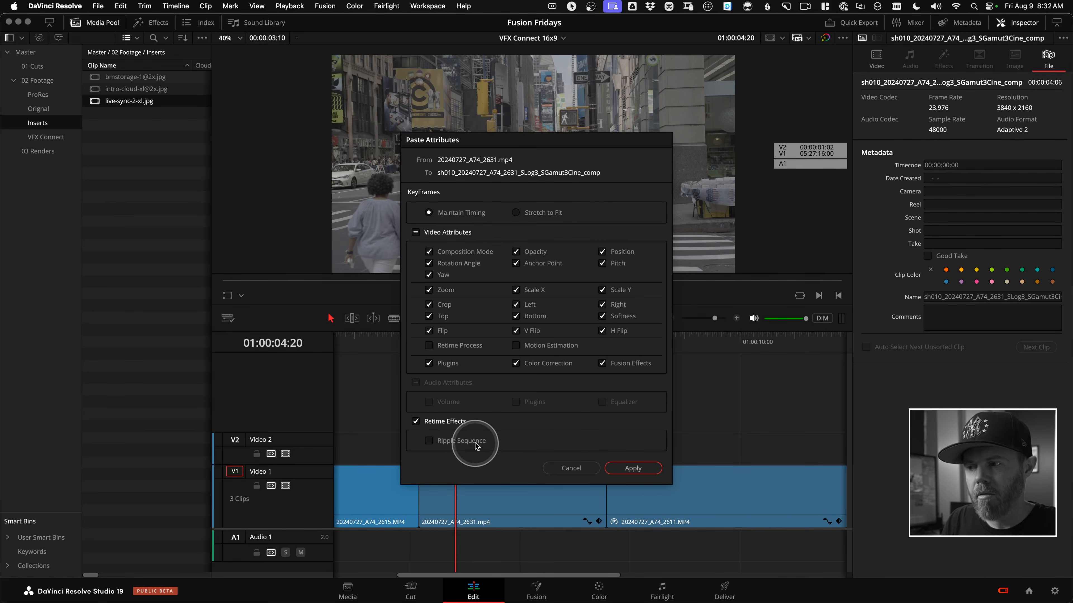
pyautogui.click(633, 468)
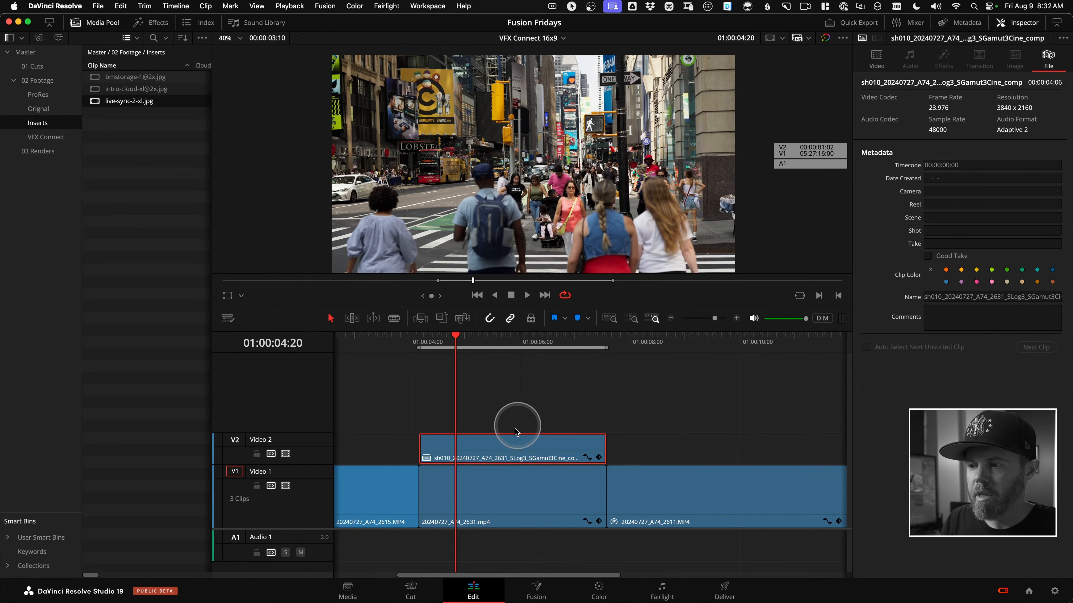
# Toggle the comp clip and play it back to check the pasted grade and framing against the original.
pyautogui.press('d')
pyautogui.press('d')
pyautogui.press('d')
pyautogui.press('d')
pyautogui.moveTo(501, 344)
pyautogui.mouseDown()
pyautogui.moveTo(438, 344)
pyautogui.moveTo(489, 348)
pyautogui.mouseUp()
pyautogui.press('space')
pyautogui.press('space')
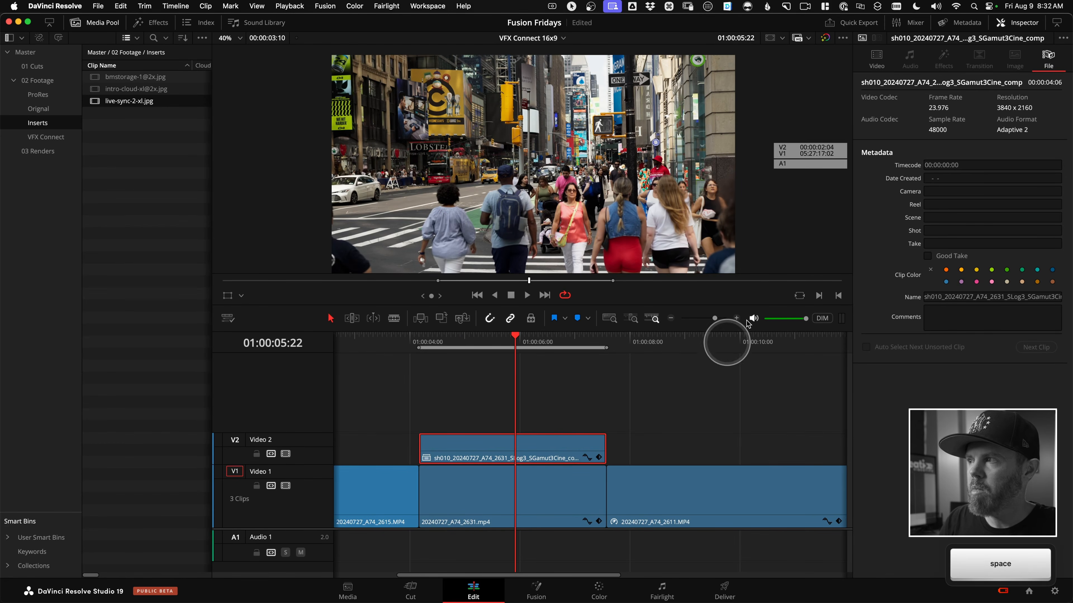
# Examine the comp clip's transform settings and compare the clip enabled and disabled at another point in the shot.
pyautogui.click(877, 61)
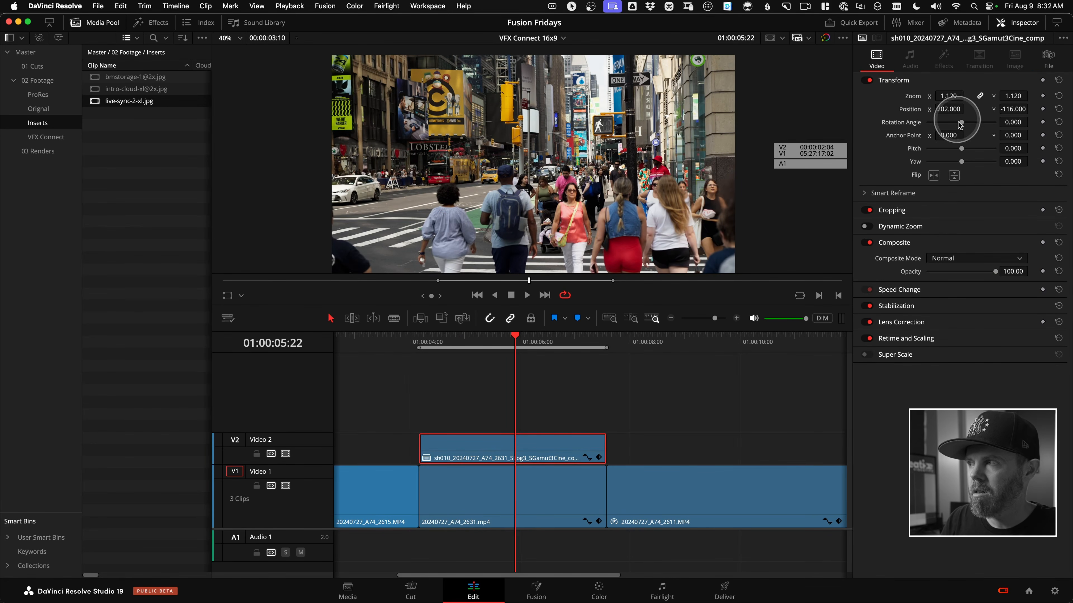
pyautogui.moveTo(546, 341); pyautogui.dragTo(479, 359)
pyautogui.press('d')
pyautogui.press('d')
pyautogui.press('d')
pyautogui.press('d')
pyautogui.press('space')
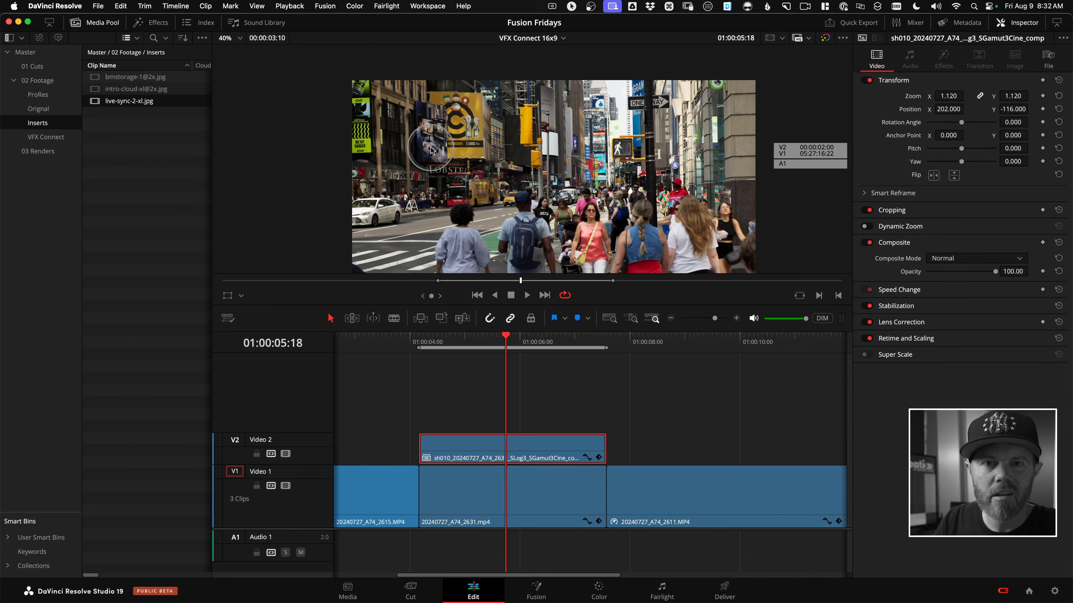
# Save the project, deselect the comp clip and switch back to Fusion Studio.
pyautogui.press('super+s')
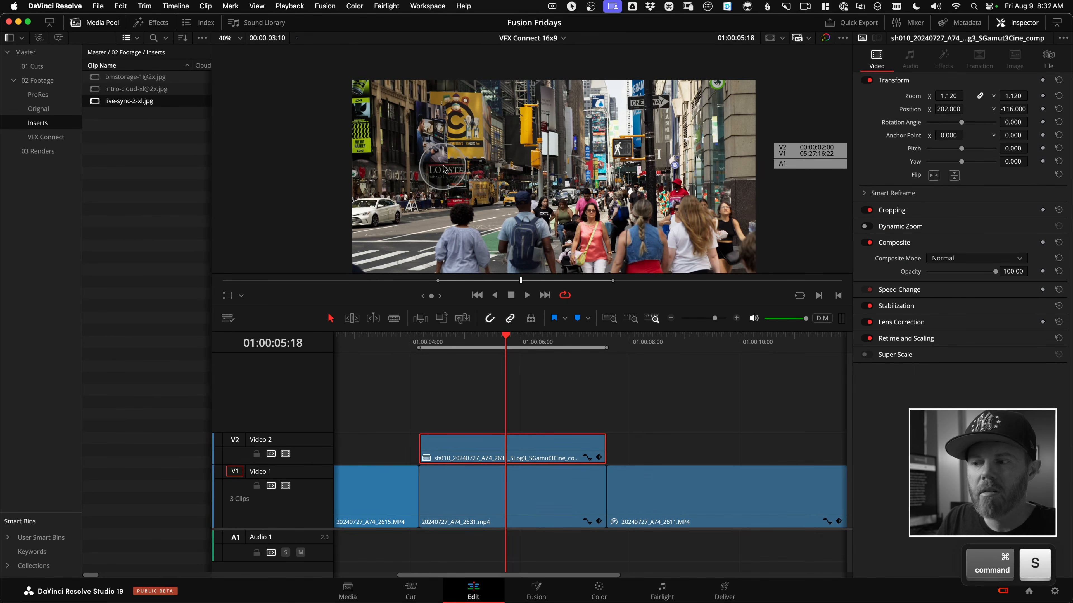
pyautogui.click(536, 399)
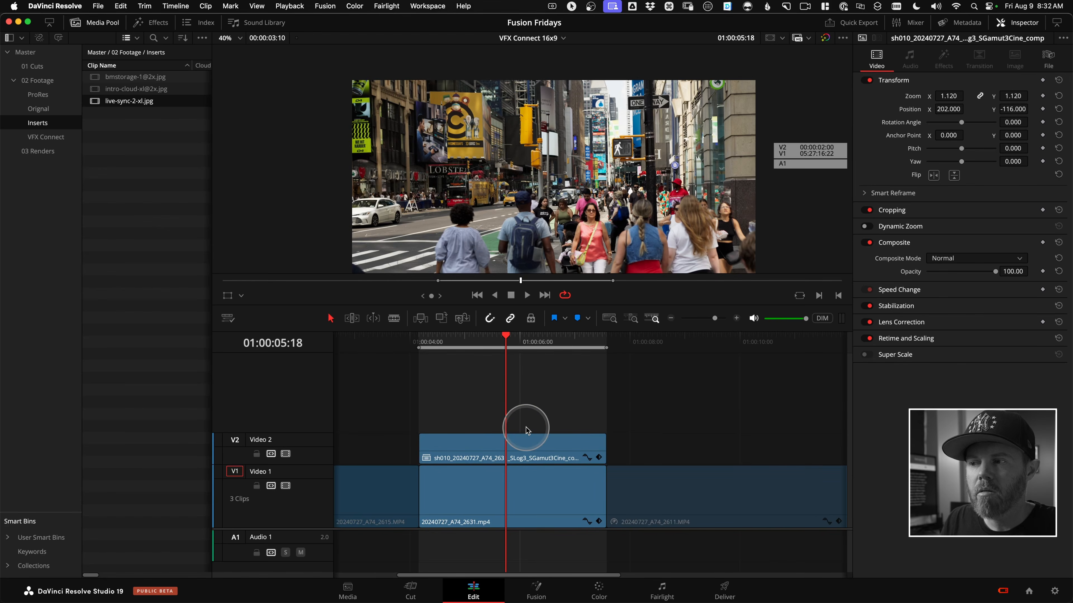
pyautogui.press('super+Tab')
pyautogui.press('super+Tab')
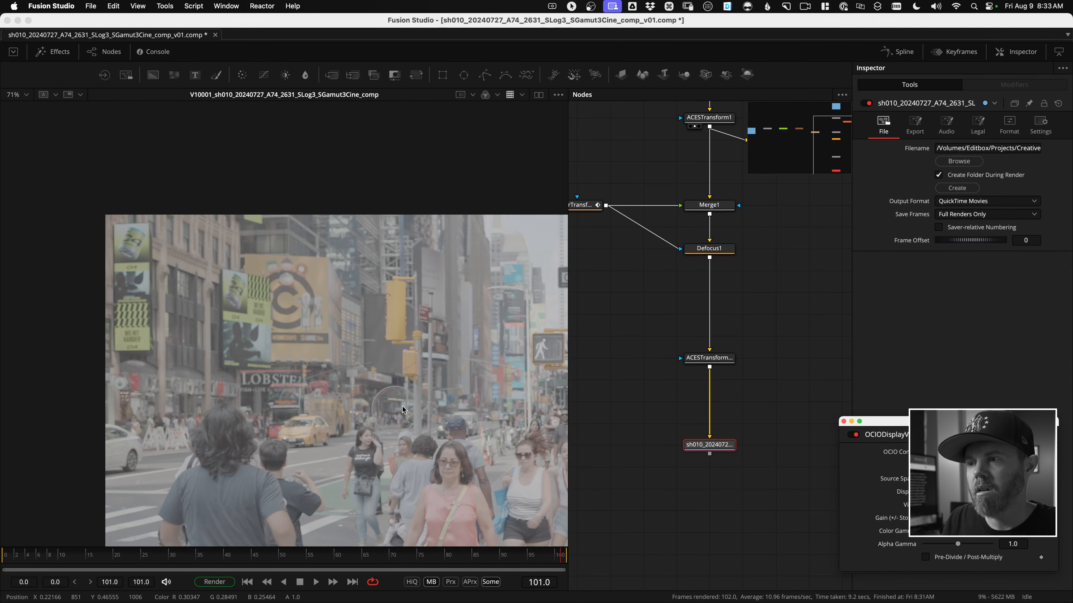
# Save the current Fusion comp as a new incremental version.
pyautogui.moveTo(632, 283); pyautogui.dragTo(685, 364)
pyautogui.scroll(-3, 685, 363)
pyautogui.moveTo(669, 310); pyautogui.dragTo(729, 313)
pyautogui.scroll(-1, 721, 313)
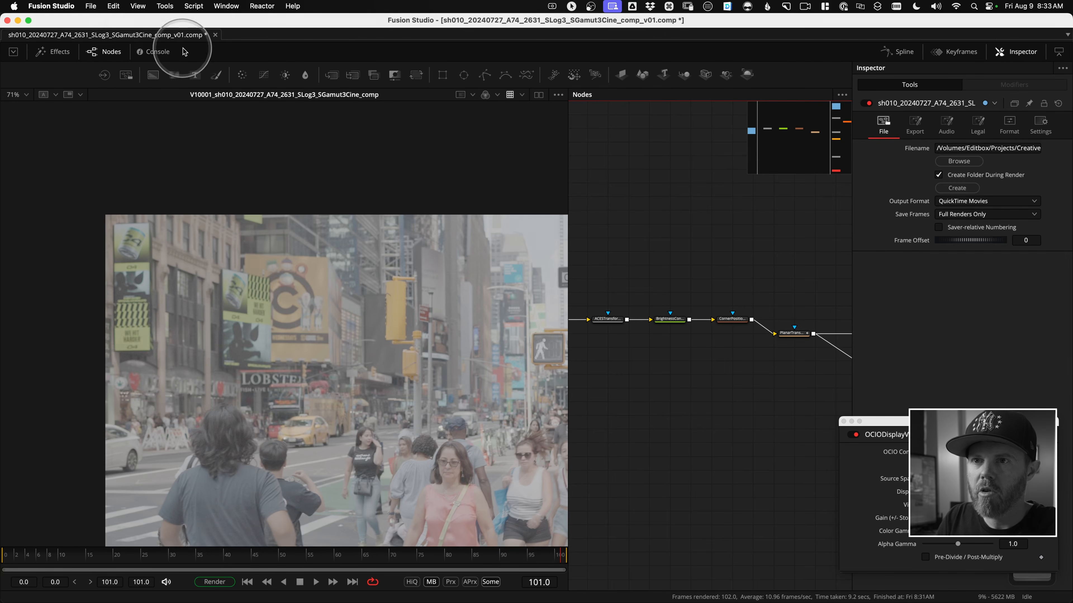
pyautogui.click(90, 6)
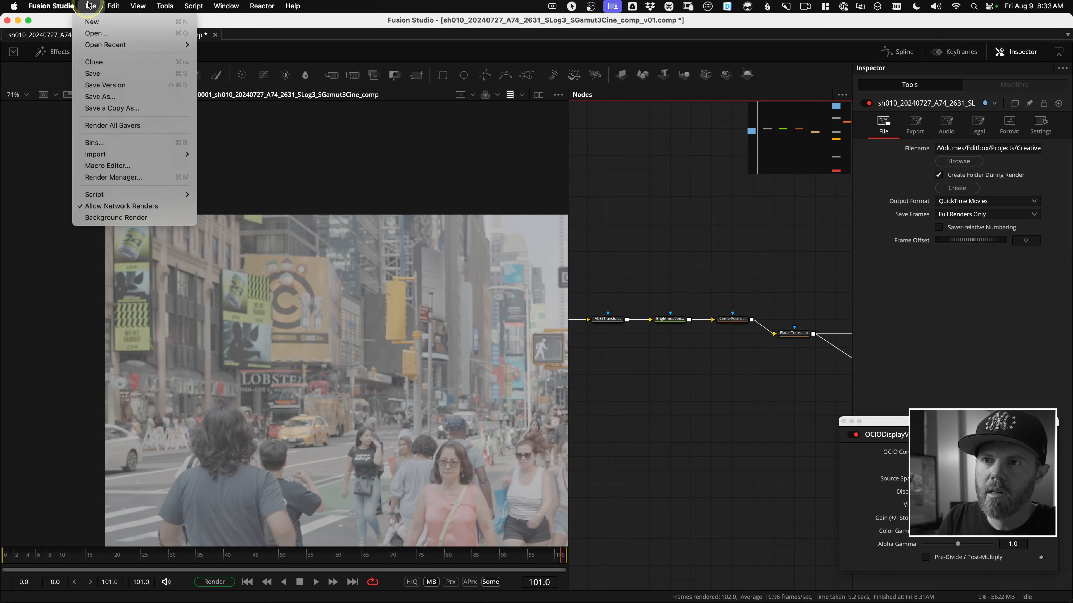
pyautogui.click(111, 86)
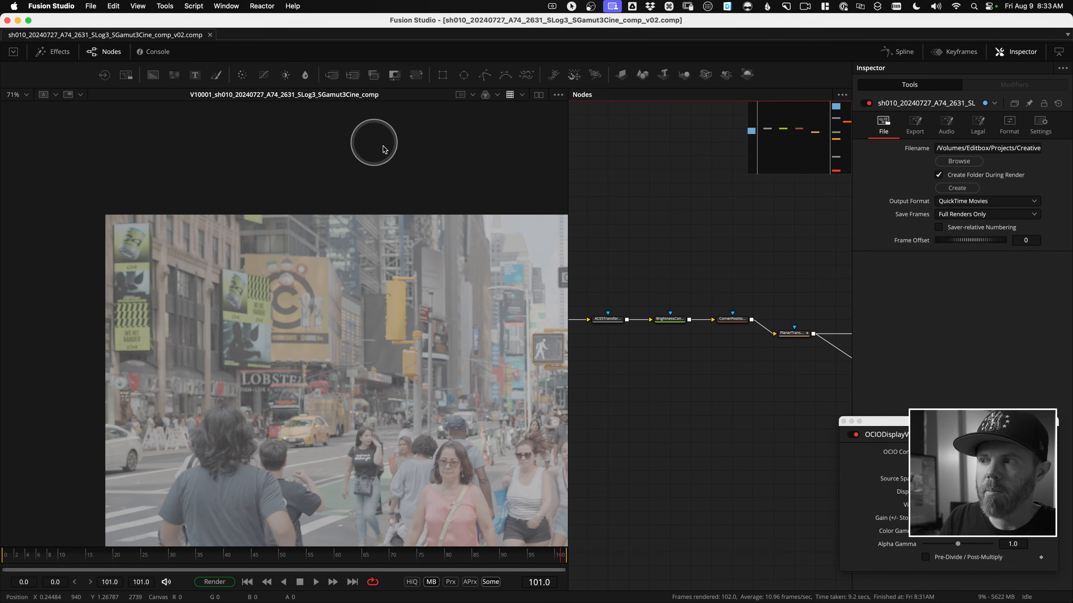
# Switch to DaVinci Resolve and check which VFX Connect versions are available for the comp clip on Video 2.
pyautogui.press('super+Tab')
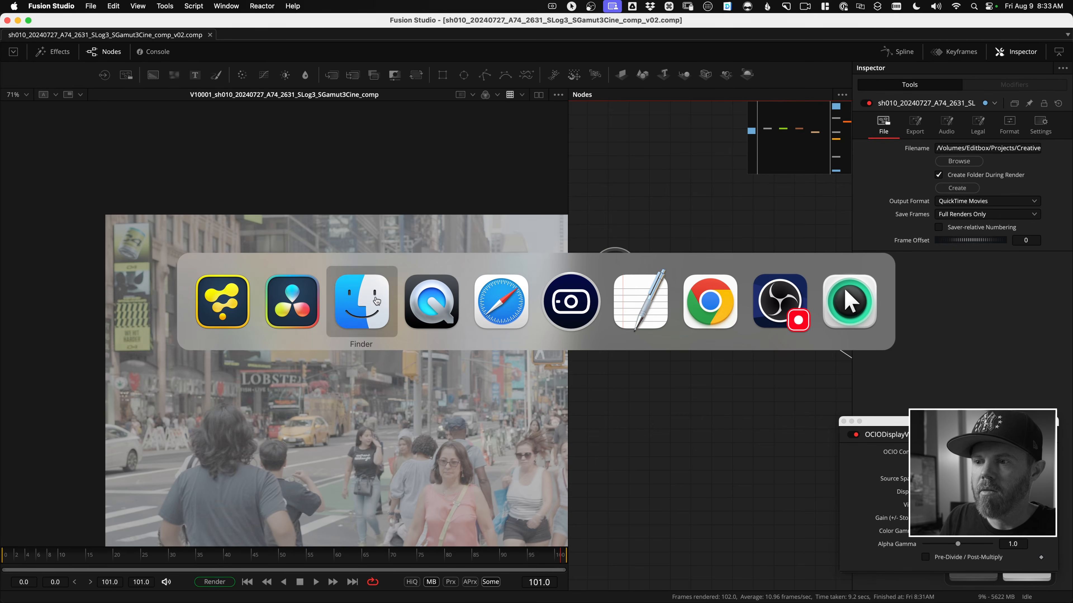
pyautogui.press('super+Tab')
pyautogui.press('super+Tab')
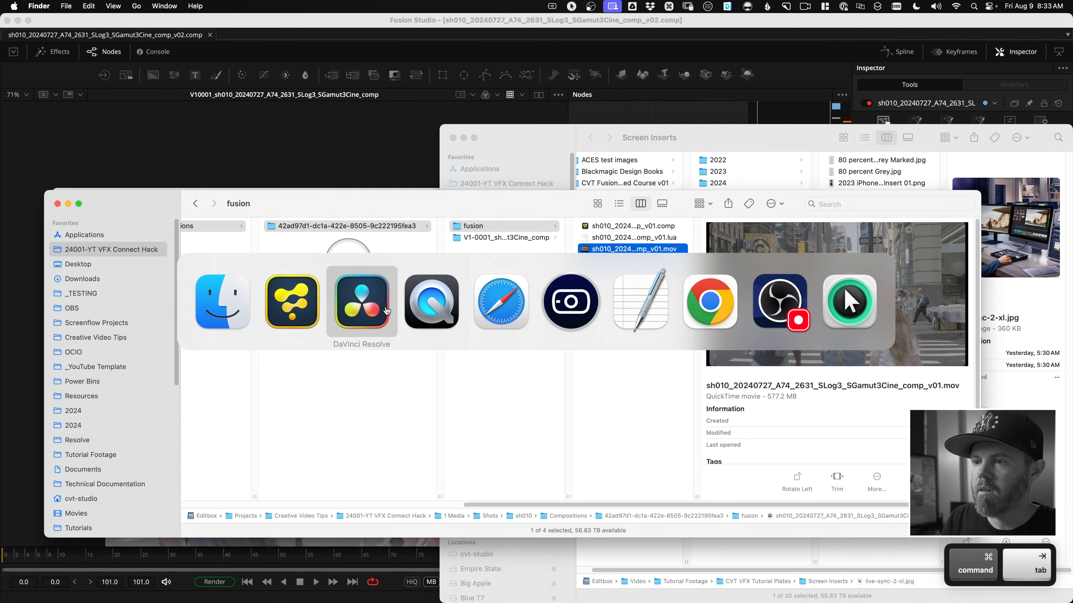
pyautogui.rightClick(530, 444)
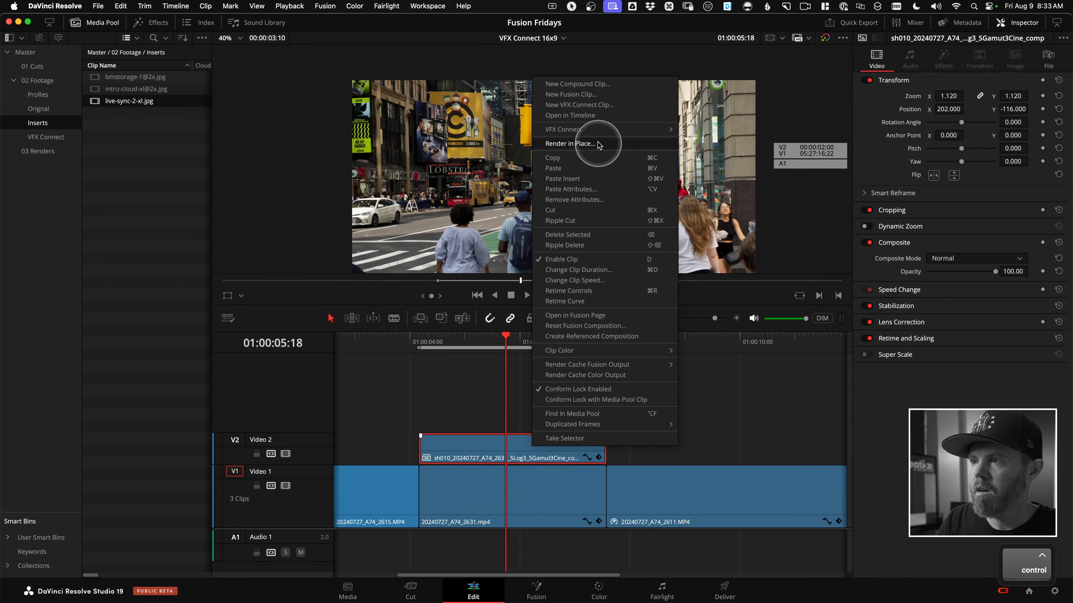
pyautogui.moveTo(598, 131)
pyautogui.moveTo(714, 179)
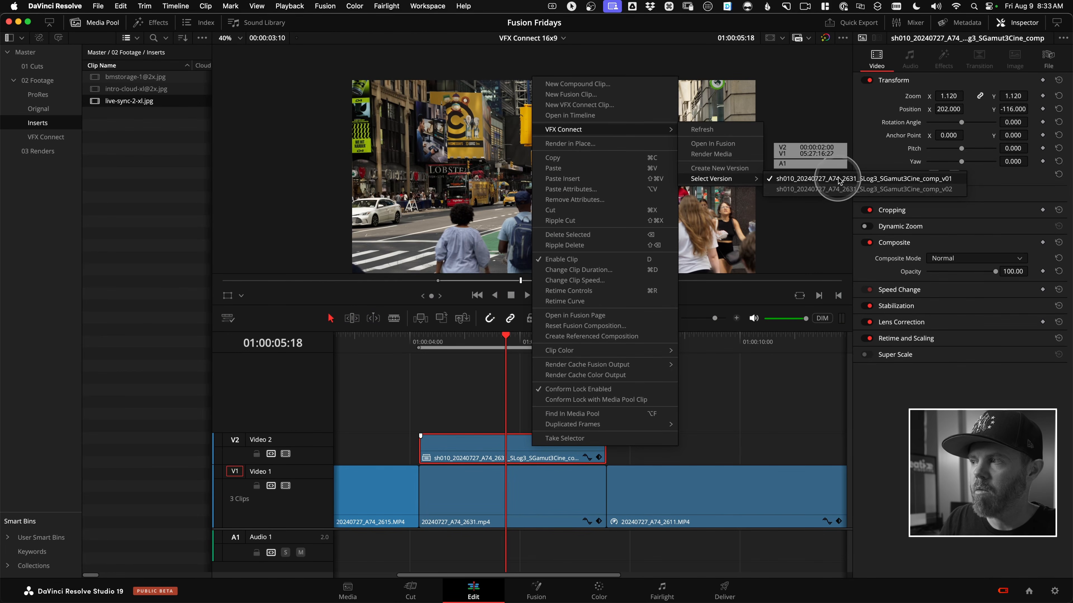
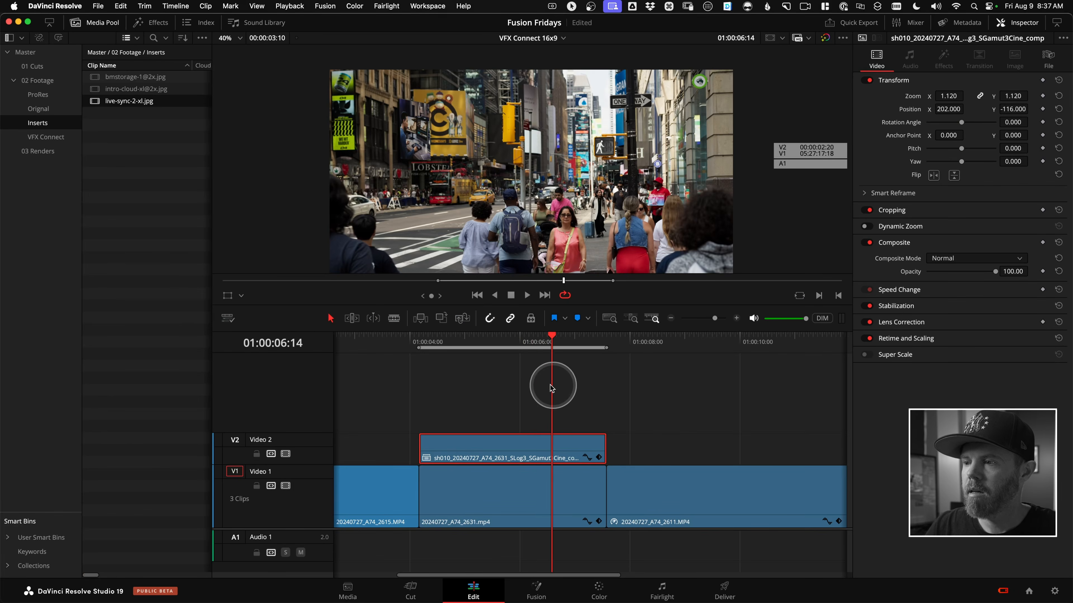
# Switch the comp clip on Video 2 to the sh010 comp_v03 VFX Connect version and check the result in the viewer.
pyautogui.keyDown('ctrl'); pyautogui.click(488, 450); pyautogui.keyUp('ctrl')
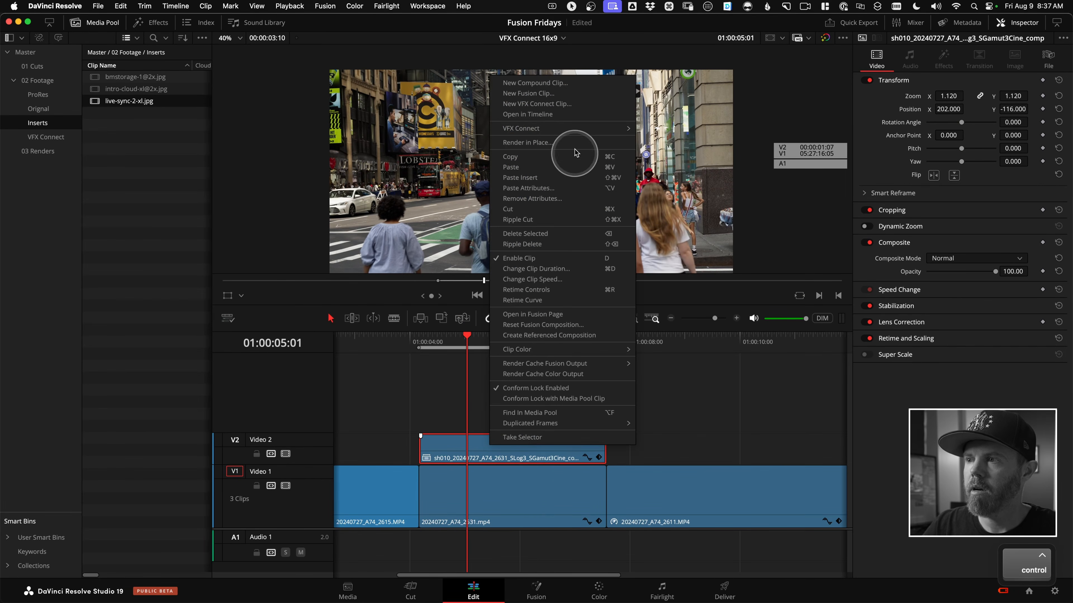
pyautogui.moveTo(606, 128)
pyautogui.moveTo(664, 178)
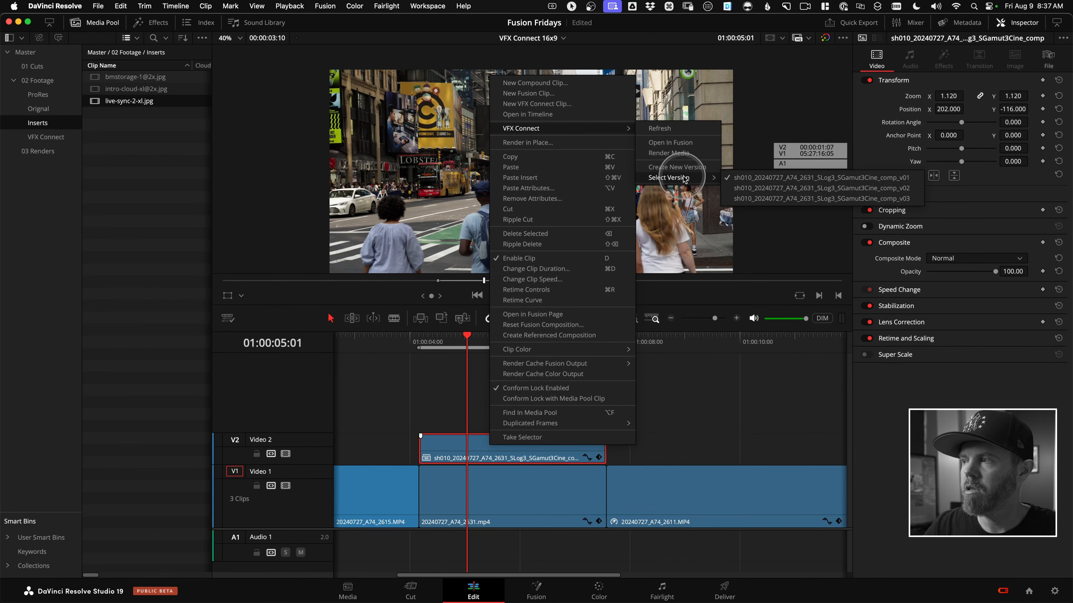
pyautogui.click(862, 199)
pyautogui.moveTo(513, 349); pyautogui.dragTo(474, 351)
pyautogui.moveTo(394, 123); pyautogui.dragTo(470, 130)
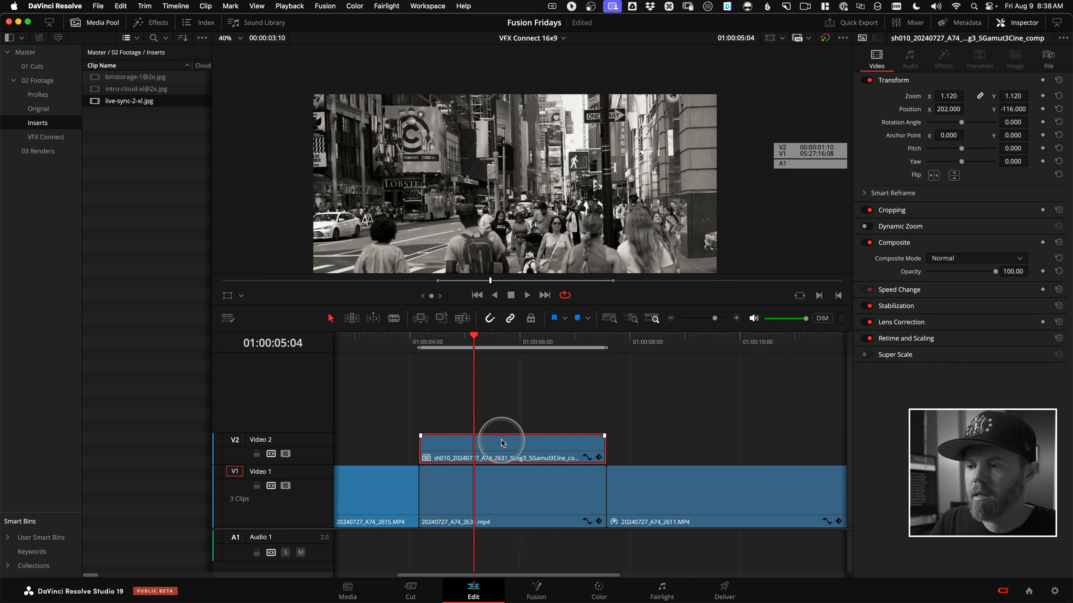
pyautogui.hscroll(-3, 484, 431)
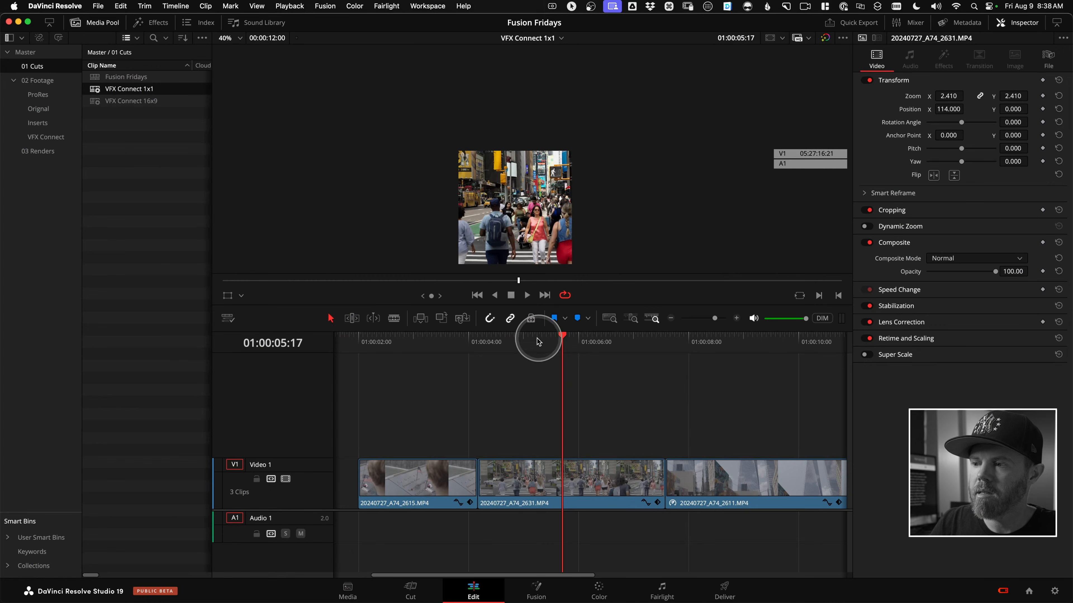
# In the VFX Connect 1x1 timeline, place the playhead at the start of 20240727_A74_2631.MP4 and add a second video track.
pyautogui.moveTo(538, 341); pyautogui.dragTo(508, 343)
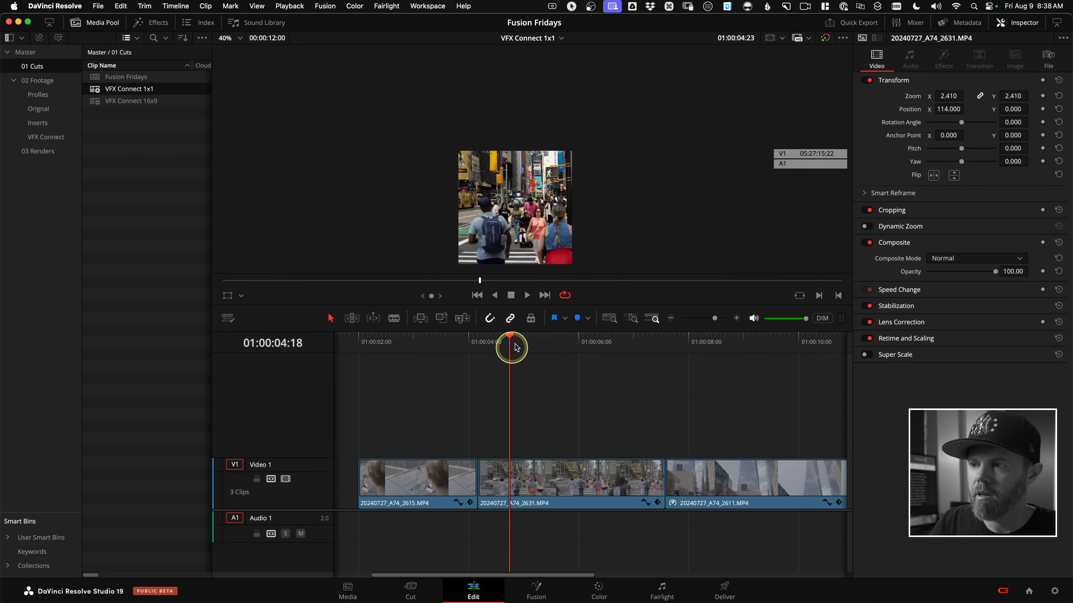
pyautogui.hotkey('shift', 'z')
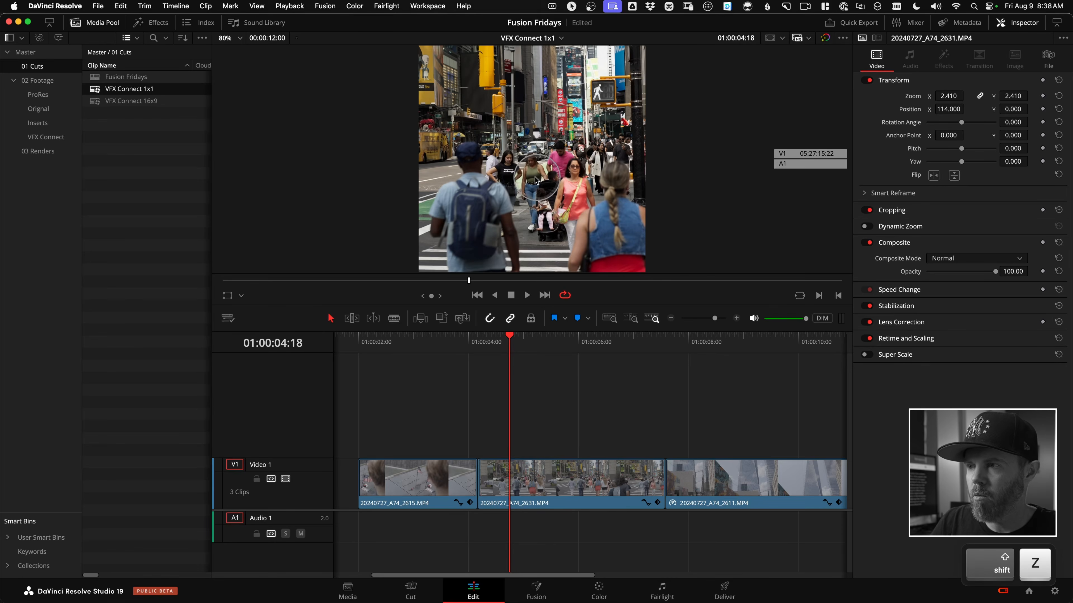
pyautogui.moveTo(509, 355); pyautogui.dragTo(481, 355)
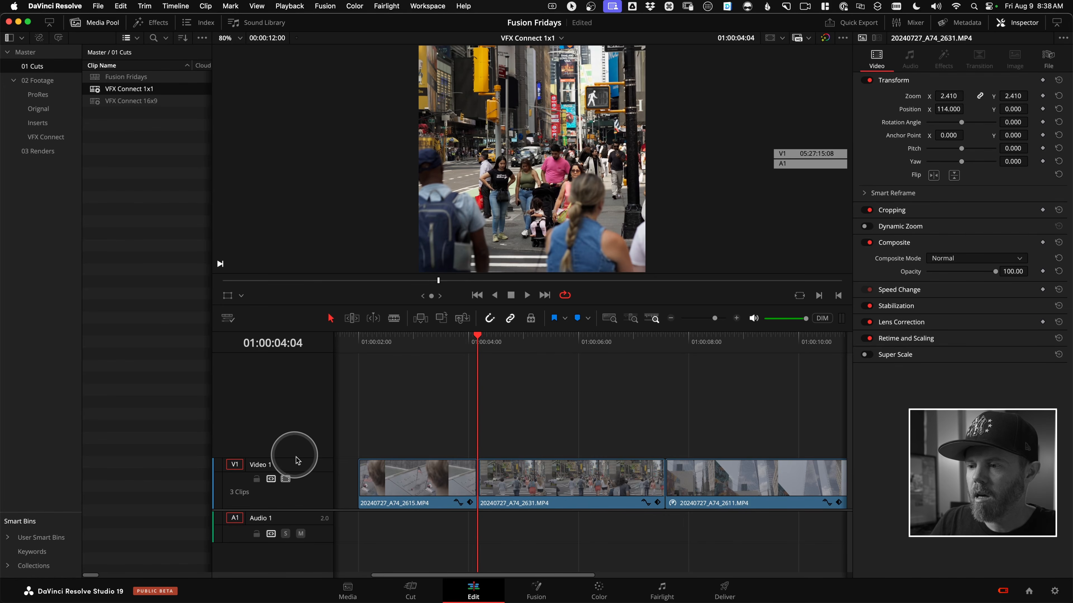
pyautogui.keyDown('ctrl'); pyautogui.click(282, 403); pyautogui.keyUp('ctrl')
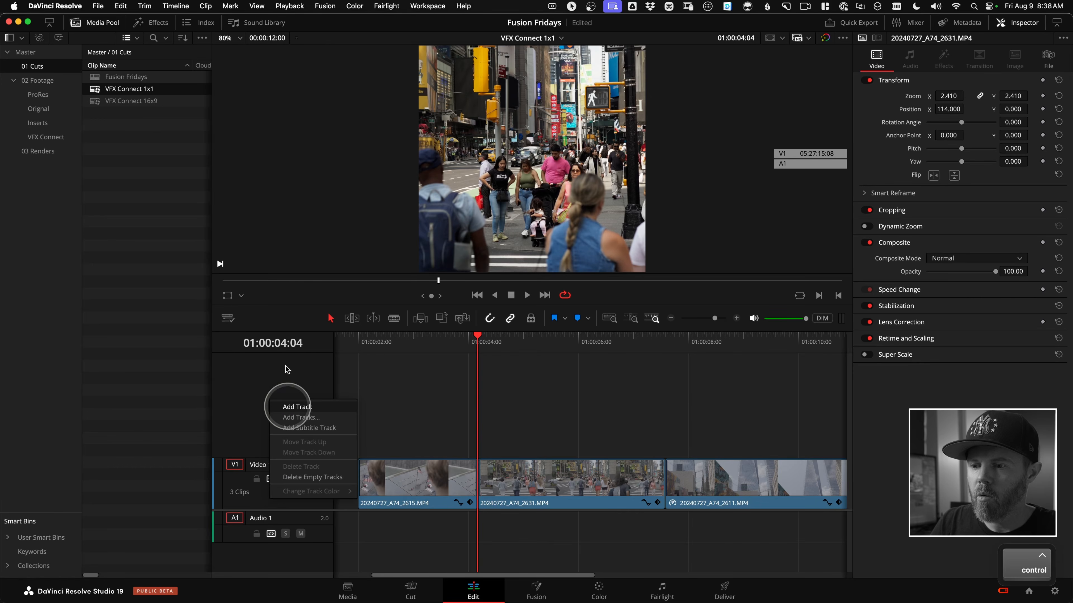
pyautogui.click(294, 405)
pyautogui.keyDown('ctrl'); pyautogui.click(272, 396); pyautogui.keyUp('ctrl')
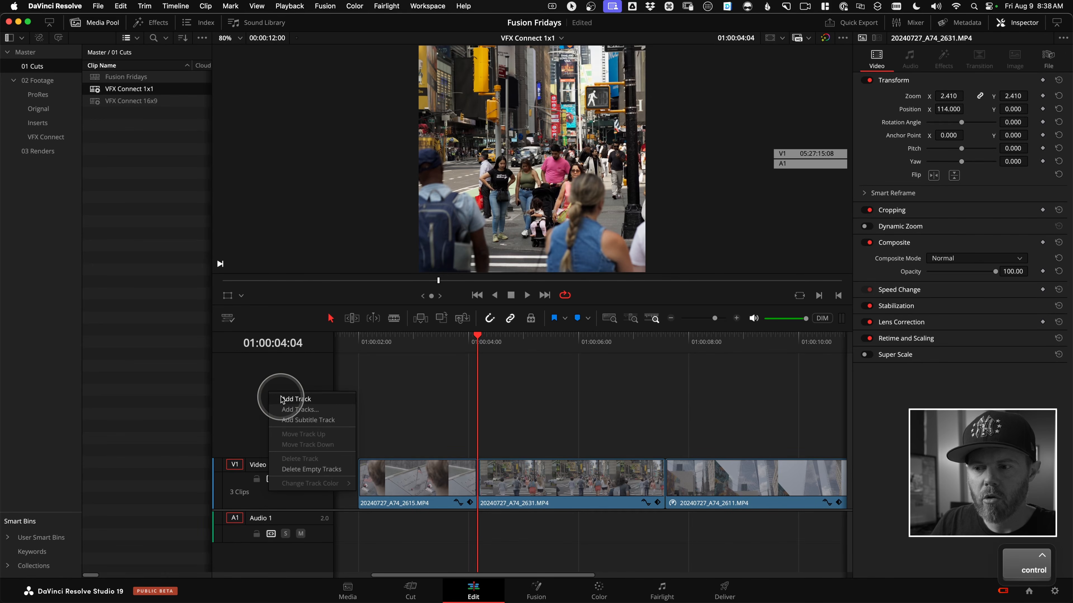
pyautogui.click(291, 398)
# Turn off auto track selection for Video 1 and Audio 1, and paste the copied comp clip onto Video 2 at 01:00:04:04.
pyautogui.click(271, 479)
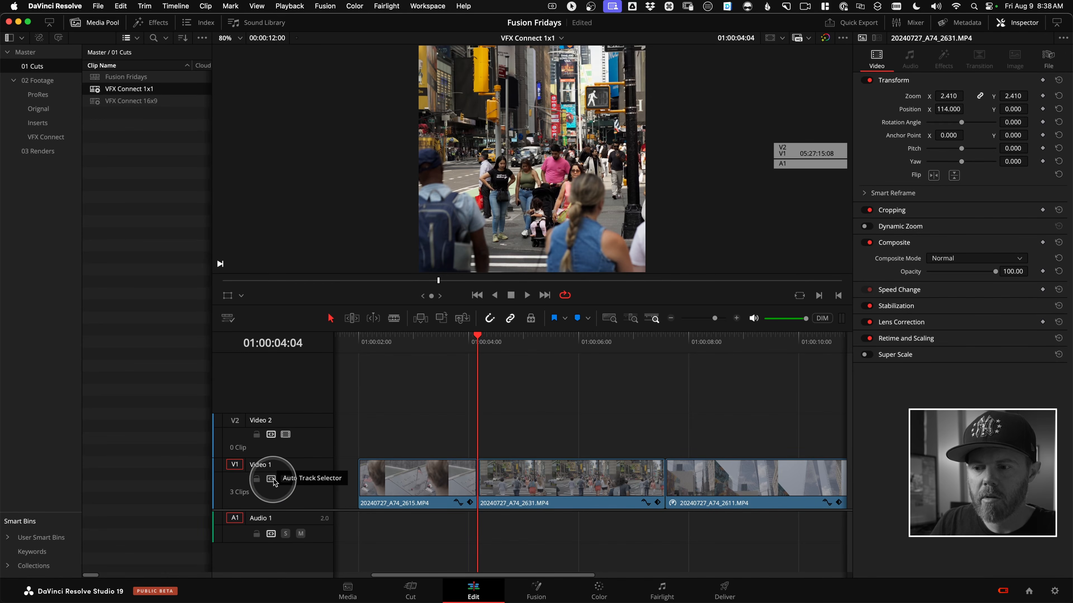
pyautogui.click(272, 534)
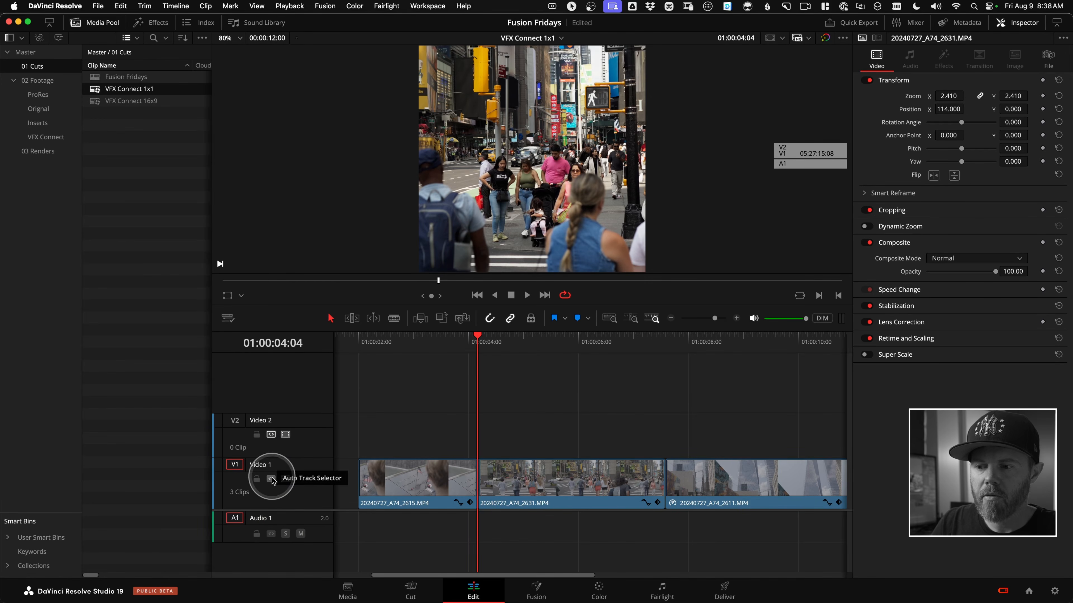
pyautogui.click(270, 434)
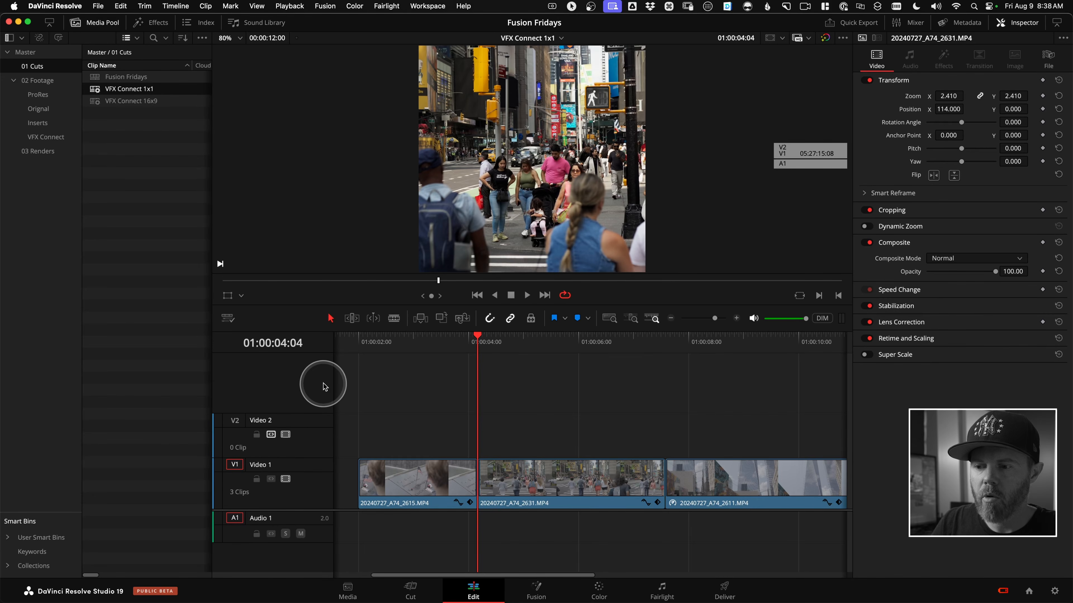
pyautogui.press('super+v')
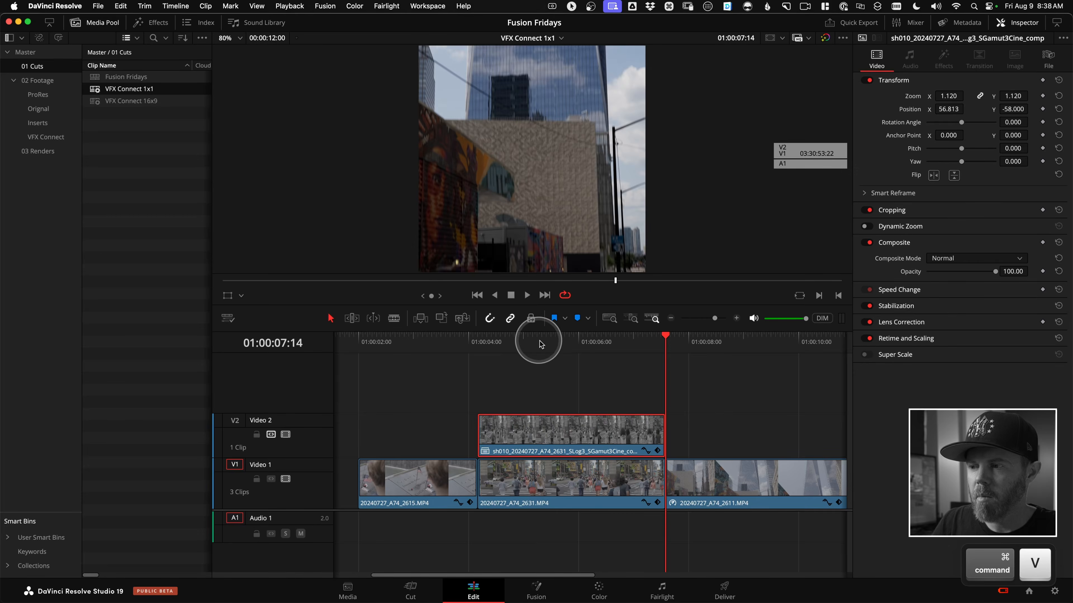
# Remove the pasted comp clip's attributes and compare it enabled and disabled against the original clip.
pyautogui.click(498, 340)
pyautogui.moveTo(515, 357); pyautogui.dragTo(534, 354)
pyautogui.hscroll(3, 587, 370)
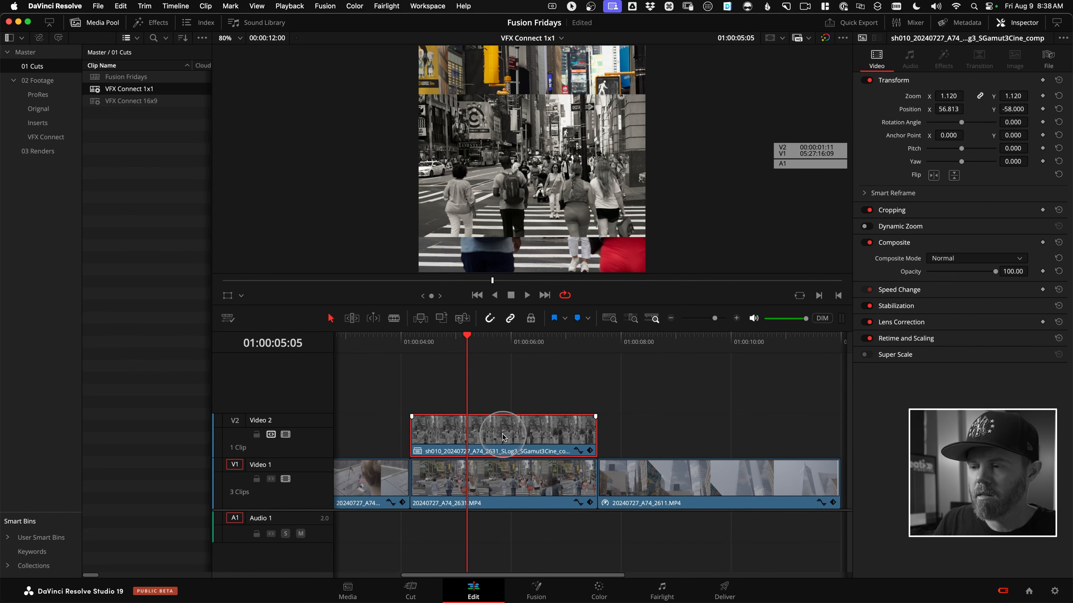
pyautogui.rightClick(489, 425)
pyautogui.click(560, 180)
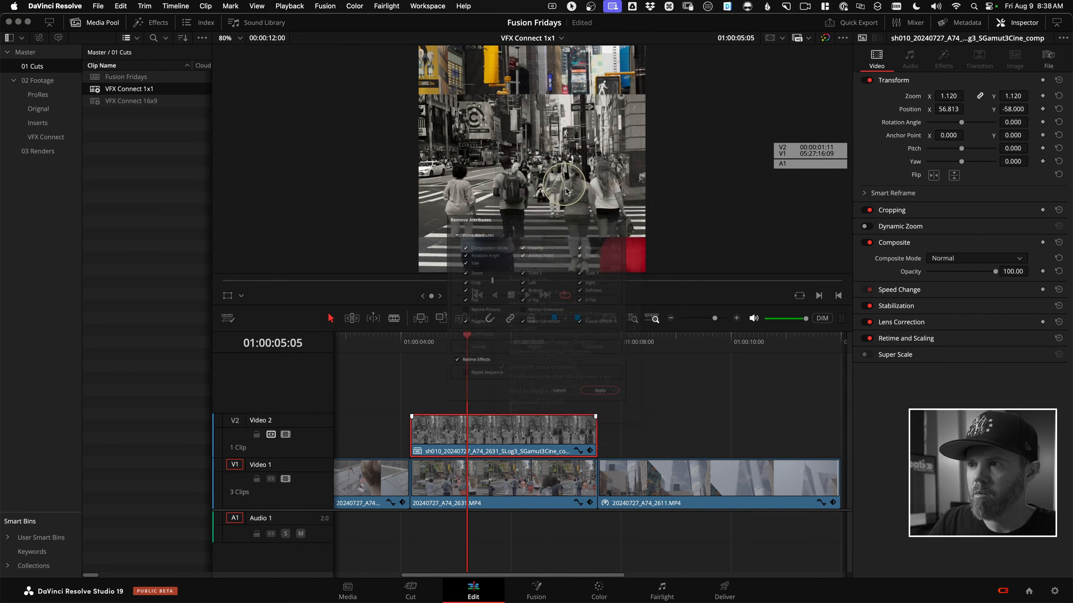
pyautogui.click(632, 433)
pyautogui.click(549, 367)
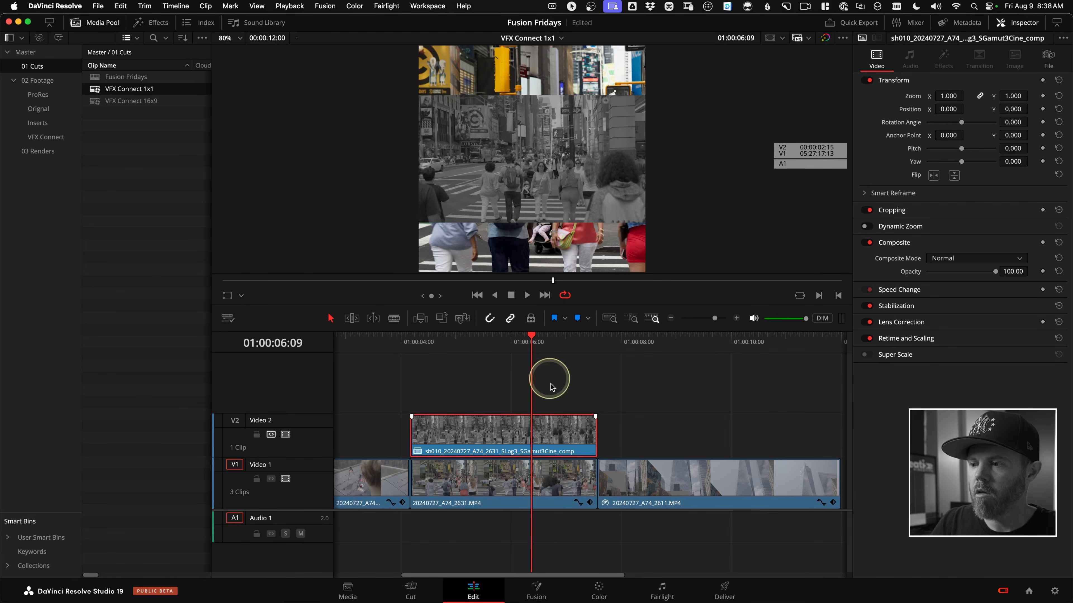
pyautogui.press('d')
pyautogui.press('d')
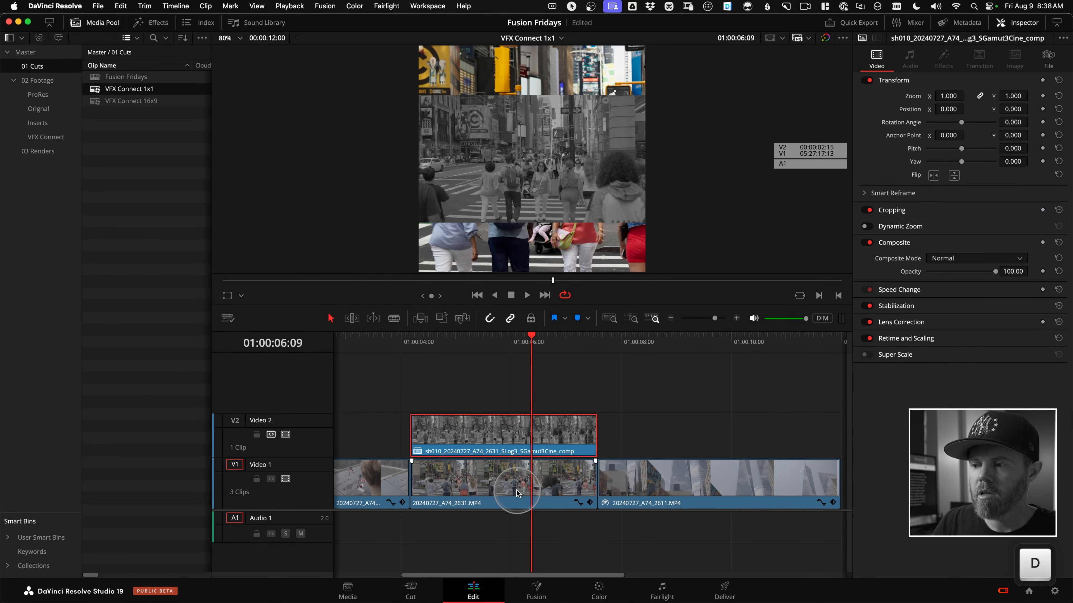
# Copy 20240727_A74_2631.MP4 on Video 1 and paste its video attributes and retime effects onto the comp clip, maintaining keyframe timing.
pyautogui.click(529, 494)
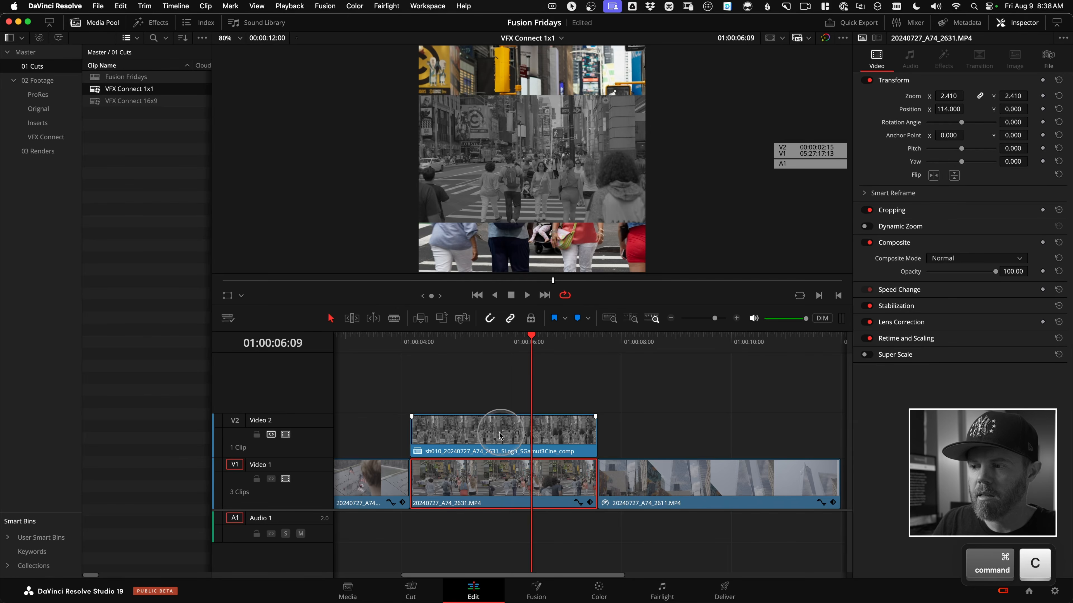
pyautogui.click(480, 437)
pyautogui.keyDown('ctrl'); pyautogui.click(480, 436); pyautogui.keyUp('ctrl')
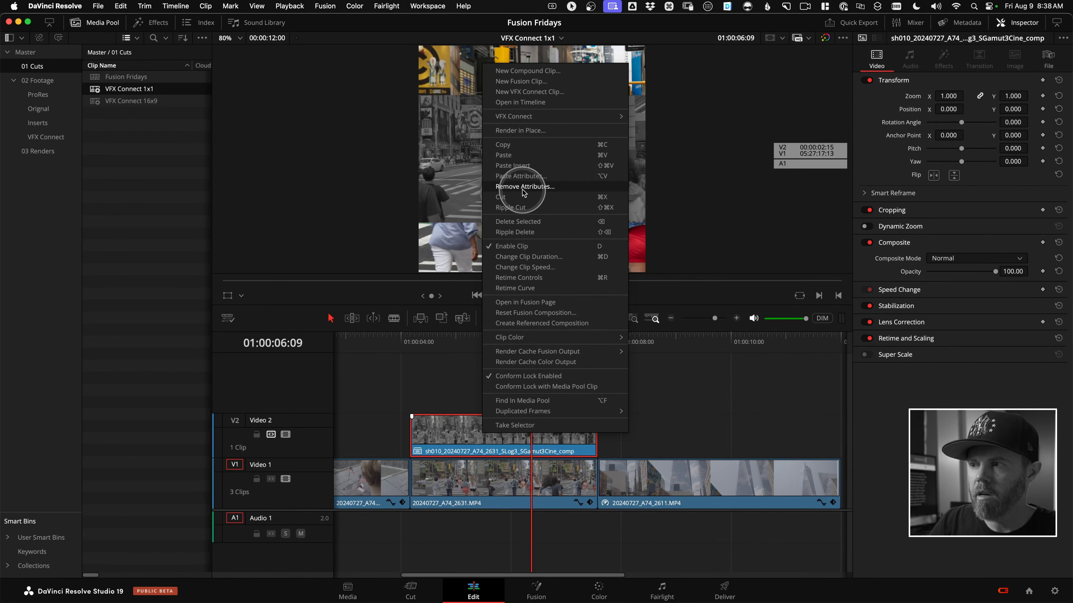
pyautogui.click(513, 178)
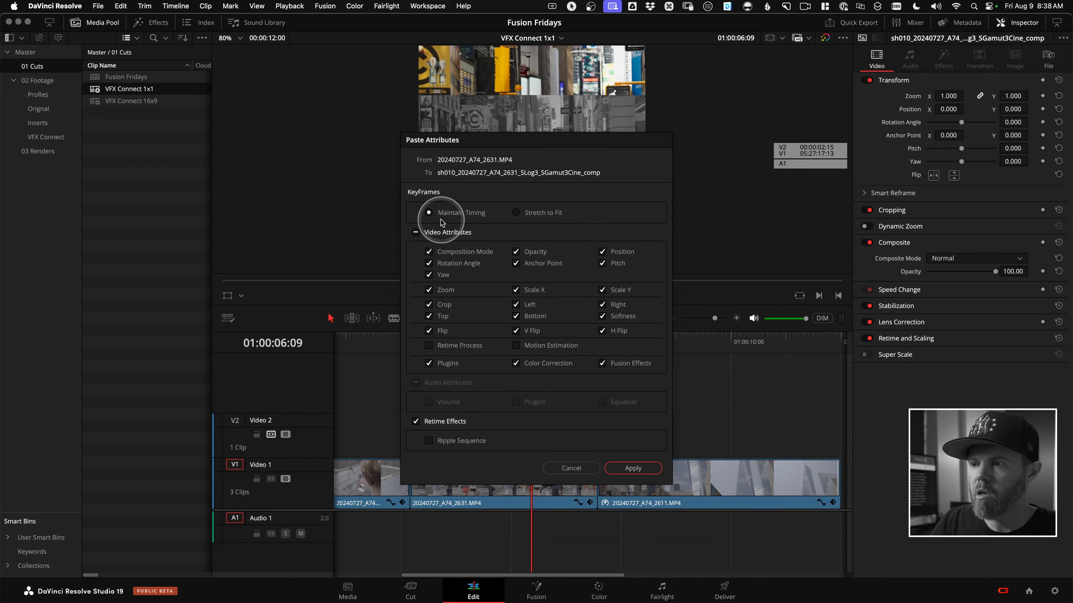
pyautogui.click(634, 468)
# Compare the comp clip disabled and enabled at several points to check its alignment with the original clip.
pyautogui.moveTo(531, 351); pyautogui.dragTo(490, 347)
pyautogui.click(508, 439)
pyautogui.press('d')
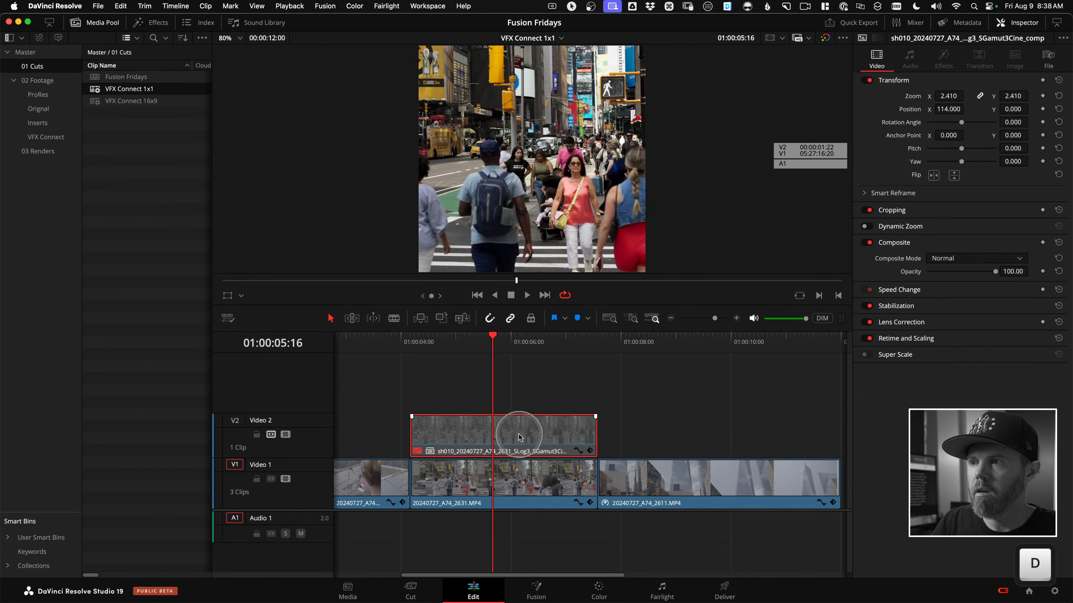
pyautogui.moveTo(538, 338); pyautogui.dragTo(469, 344)
pyautogui.press('d')
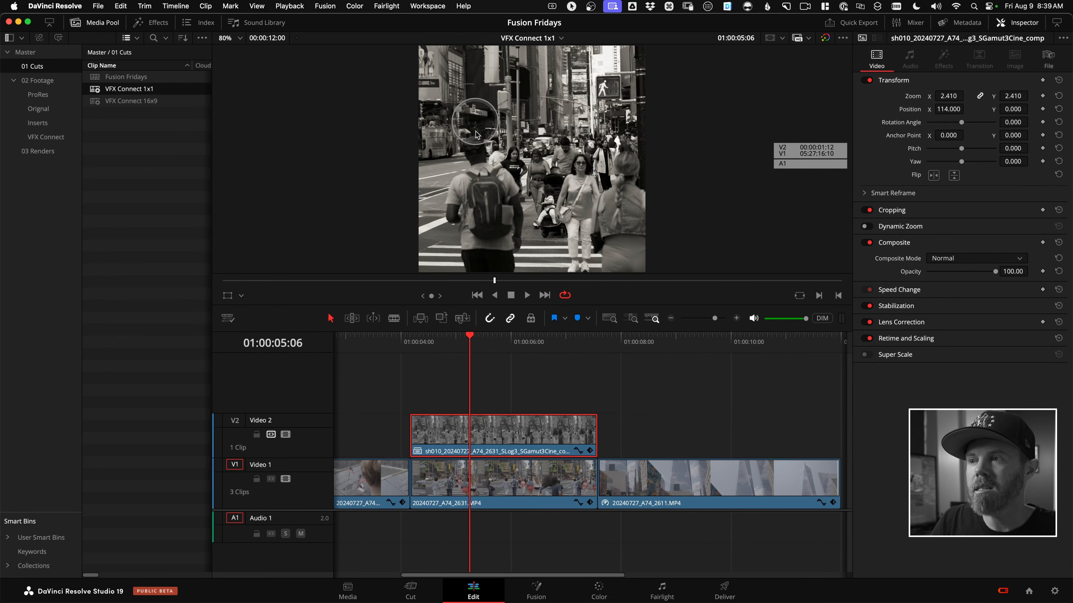
# Switch the comp clip in the 1x1 timeline to an earlier VFX Connect version and scrub through it.
pyautogui.rightClick(486, 435)
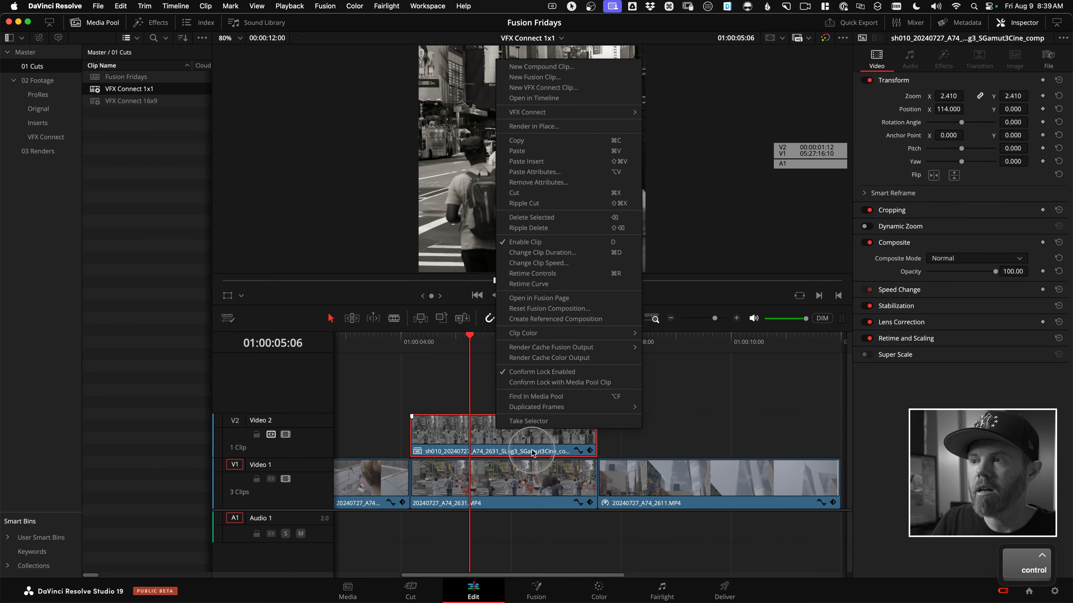
pyautogui.moveTo(585, 116)
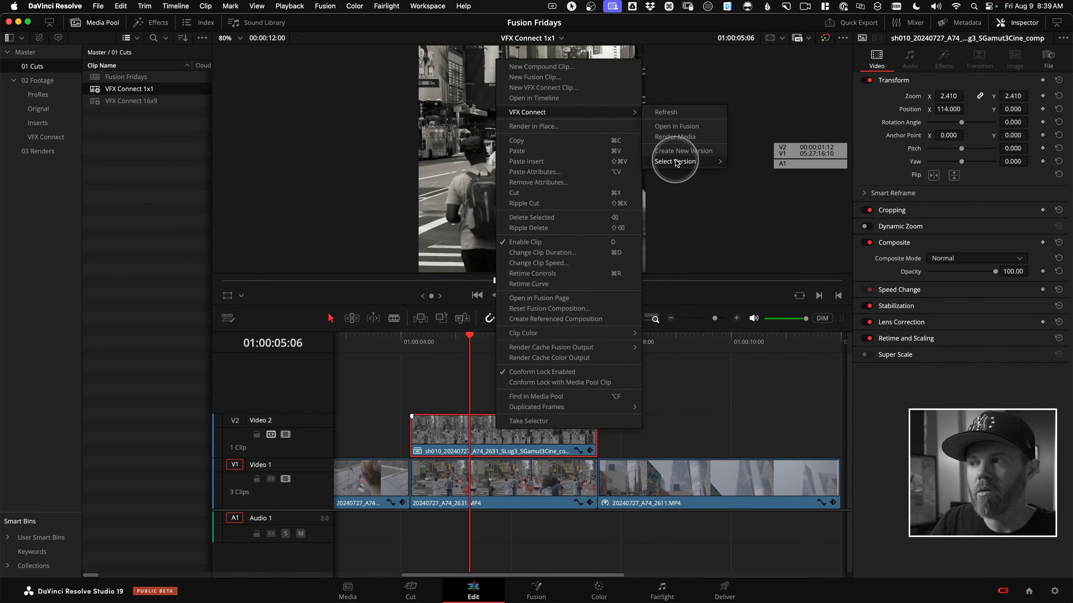
pyautogui.moveTo(676, 161)
pyautogui.click(771, 172)
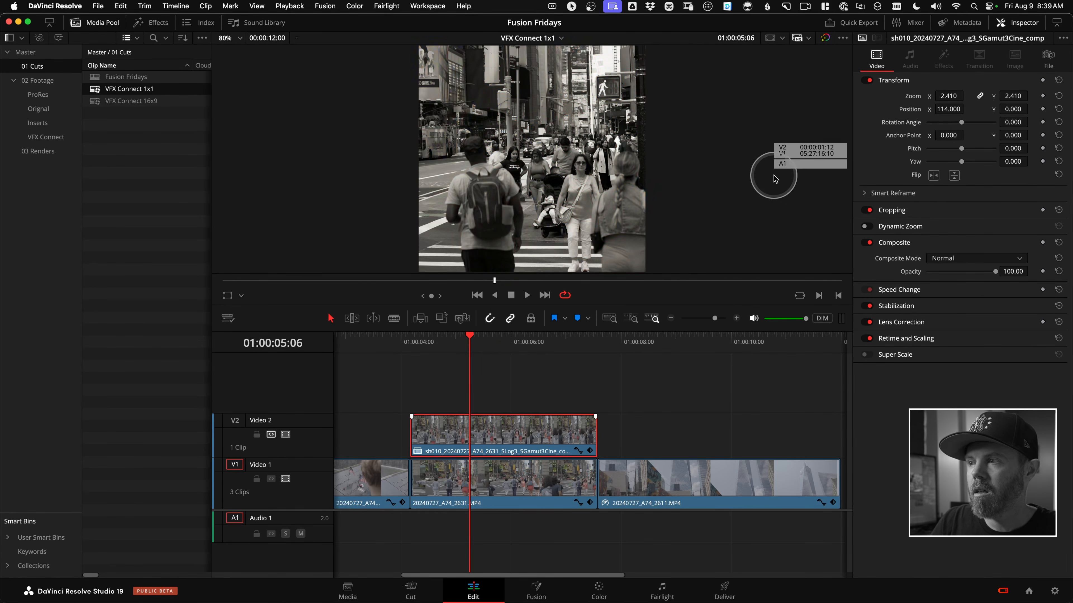
pyautogui.moveTo(559, 359); pyautogui.dragTo(494, 354)
# Open the VFX Connect 16x9 timeline and select one of the available VFX Connect versions for its comp clip on Video 2.
pyautogui.doubleClick(146, 101)
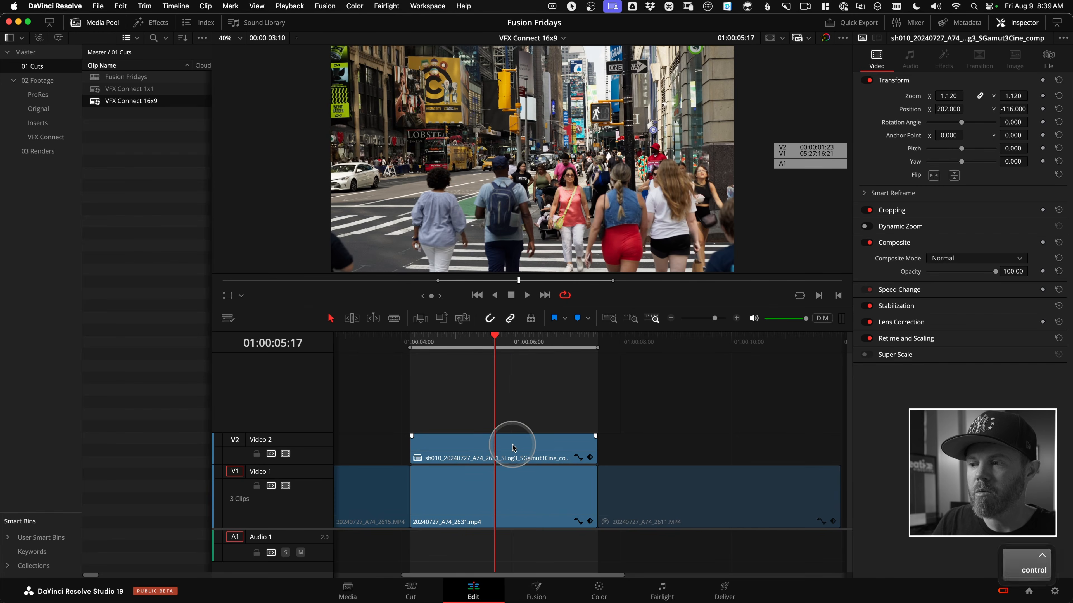
pyautogui.keyDown('ctrl'); pyautogui.click(507, 445); pyautogui.keyUp('ctrl')
pyautogui.moveTo(607, 131)
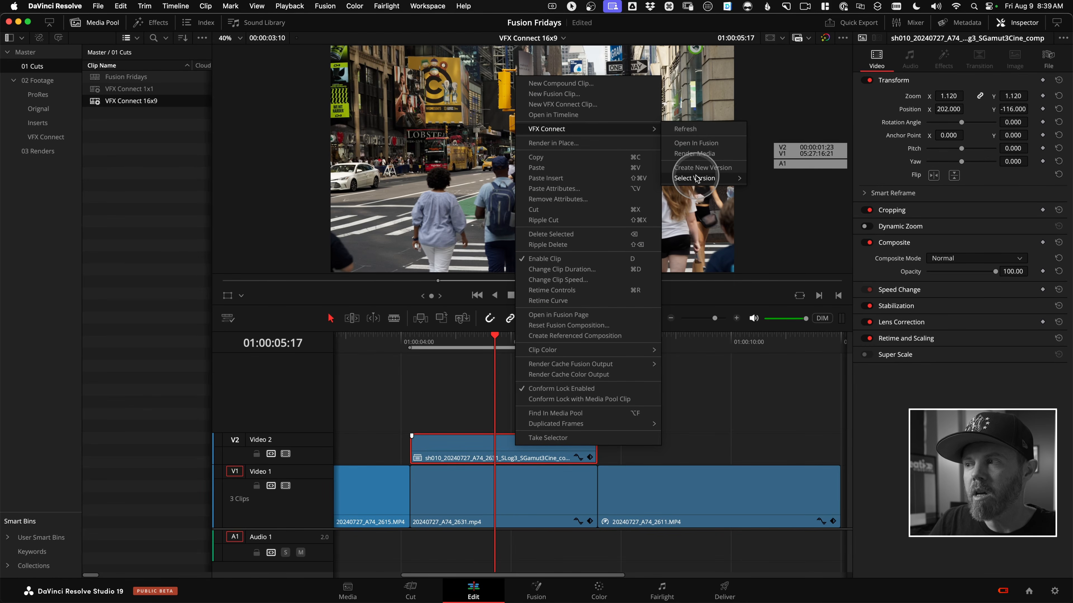
pyautogui.moveTo(697, 178)
pyautogui.click(771, 179)
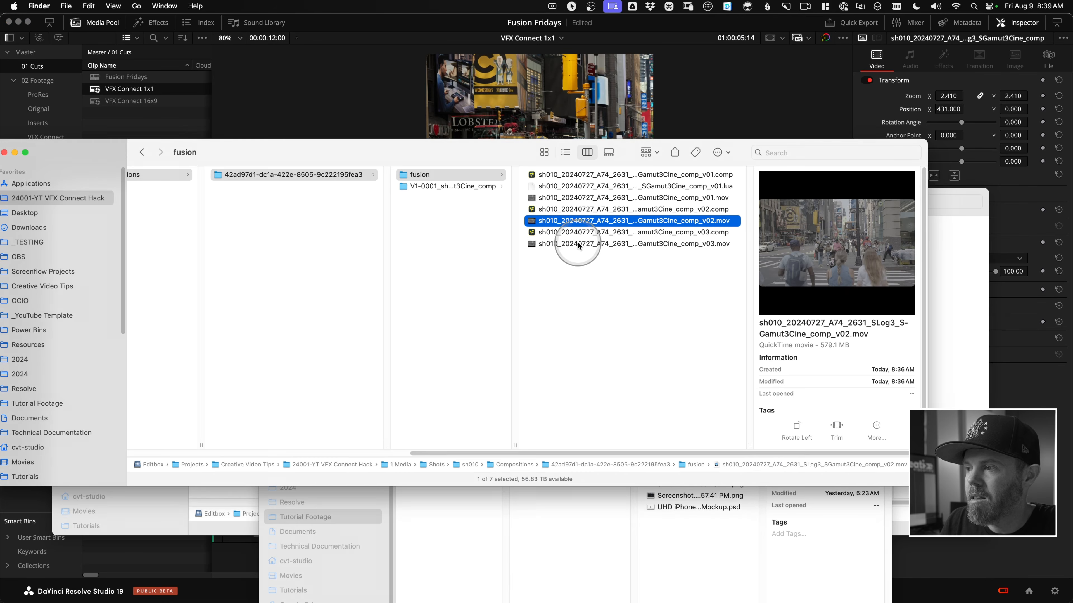
# From the V1-0001 composition folder in Finder, open and play sh010_20240727_A74_2631_SLog3_SGamut3Cine_comp.mov in QuickTime Player, and close it.
pyautogui.press('Down')
pyautogui.click(451, 190)
pyautogui.moveTo(515, 446); pyautogui.dragTo(553, 443)
pyautogui.click(640, 176)
pyautogui.doubleClick(639, 176)
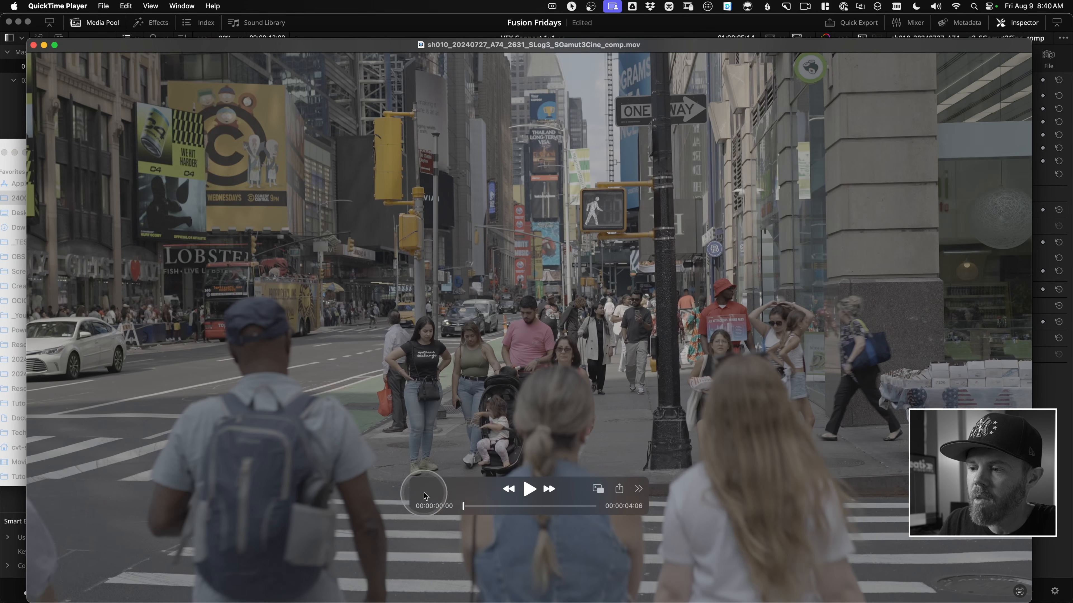
pyautogui.press('space')
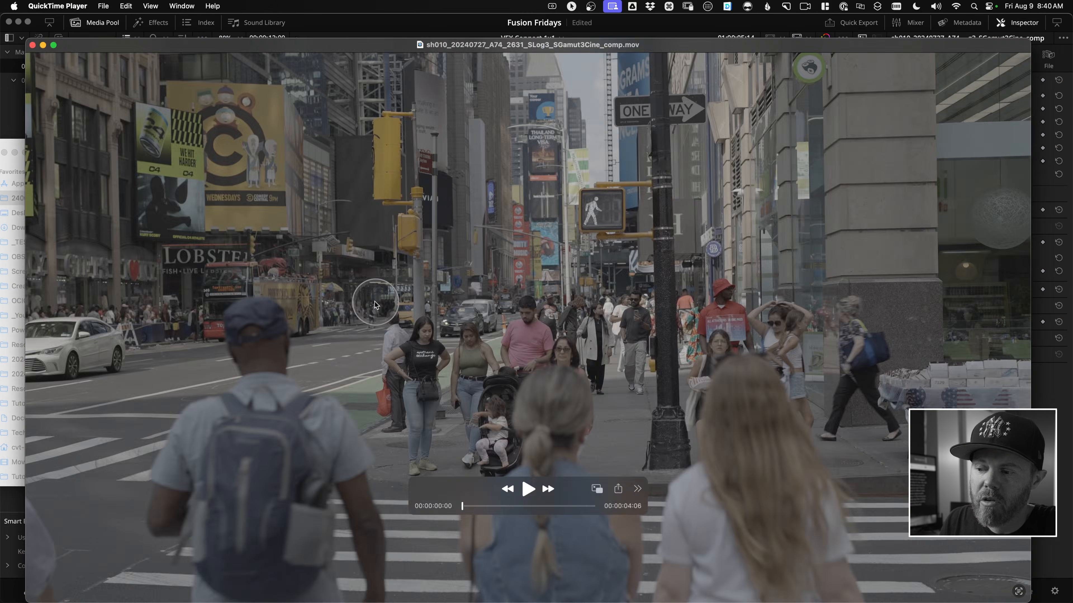
pyautogui.press('super+w')
# Return from Finder to DaVinci Resolve and open the VFX Connect 16x9 timeline.
pyautogui.click(433, 319)
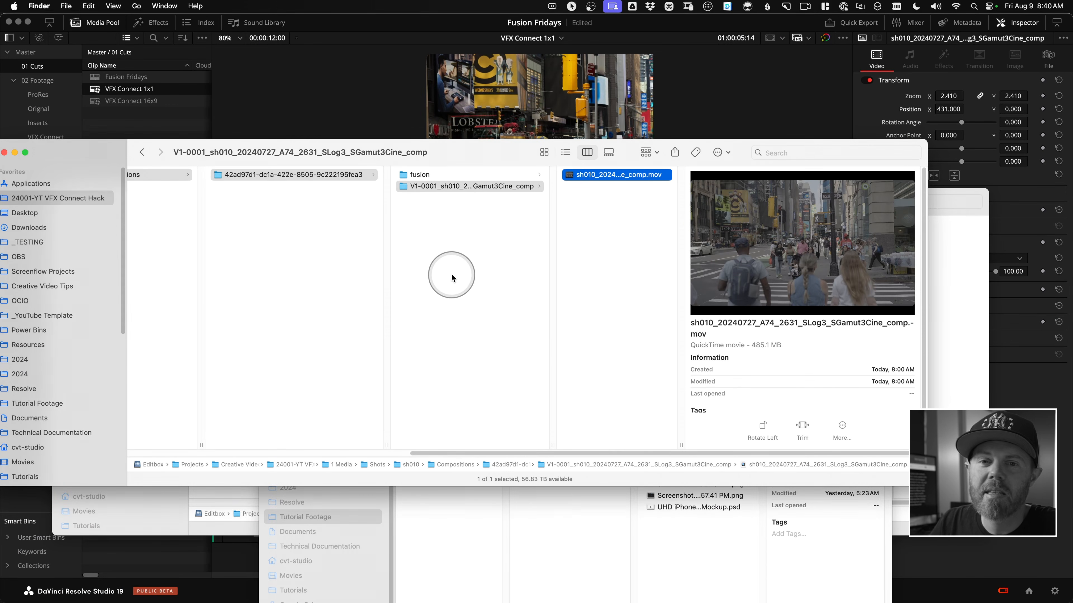
pyautogui.moveTo(446, 162); pyautogui.dragTo(454, 169)
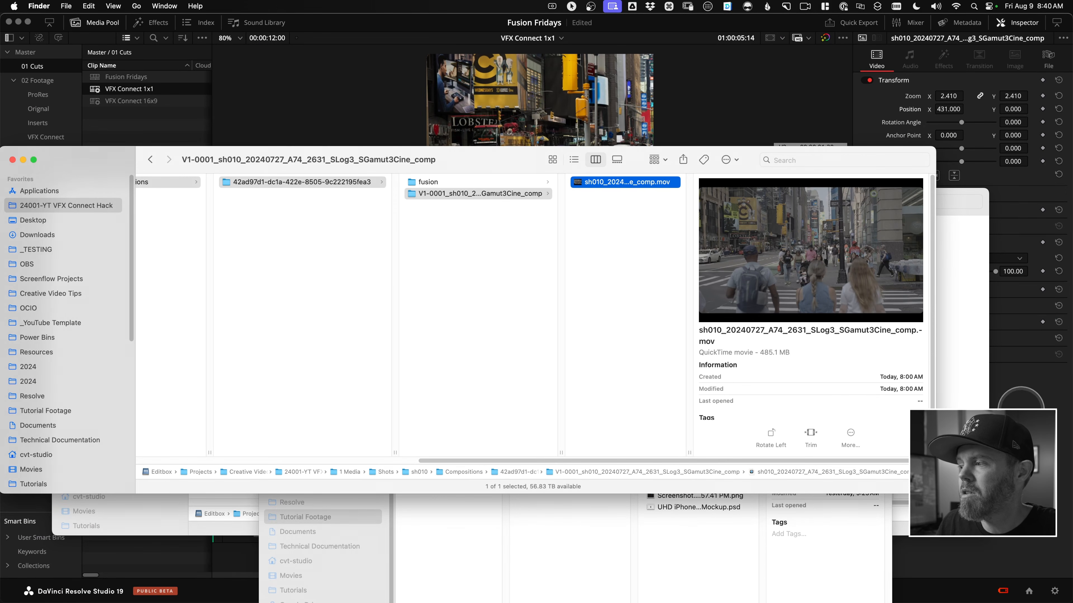
pyautogui.click(1038, 414)
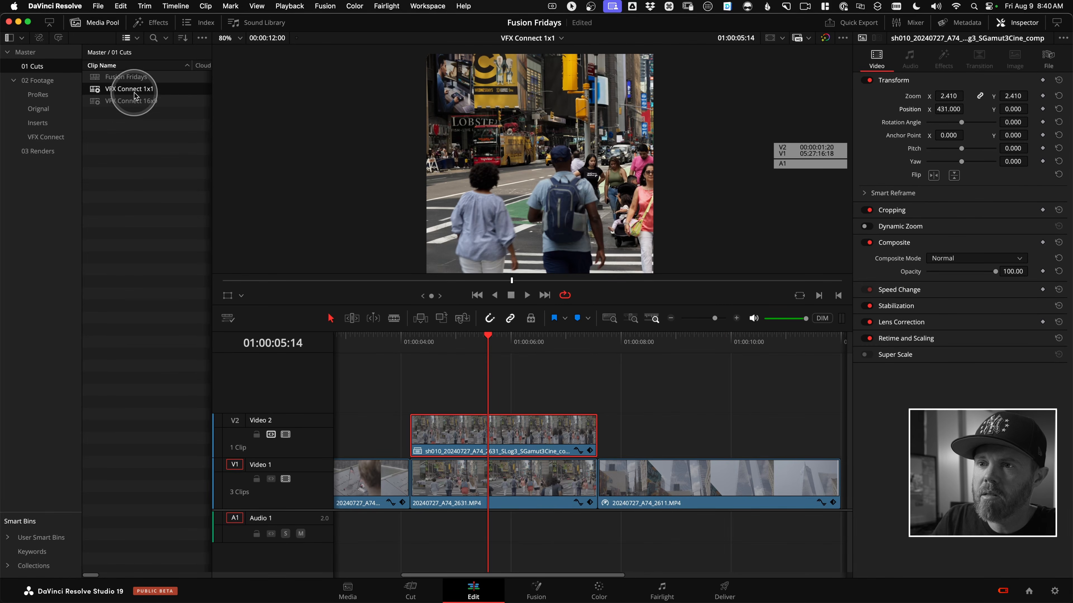
pyautogui.click(139, 101)
pyautogui.doubleClick(139, 100)
# Scrub through the 16x9 comp shot to 01:00:05:14 and select the comp clip on Video 2 to examine its framing.
pyautogui.moveTo(522, 343); pyautogui.dragTo(479, 346)
pyautogui.moveTo(555, 395); pyautogui.dragTo(528, 446)
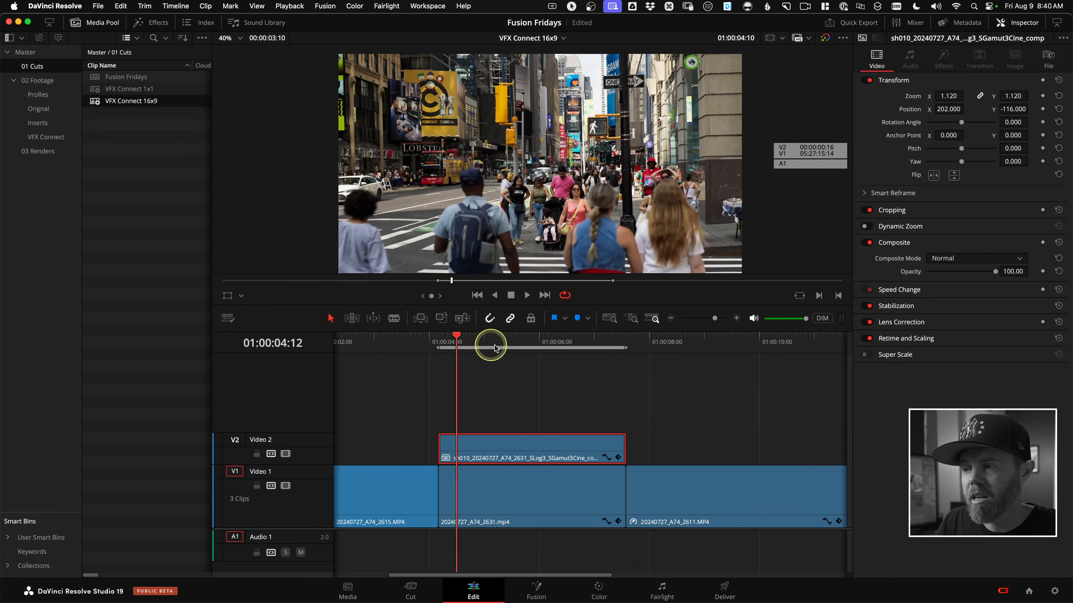
pyautogui.moveTo(486, 344); pyautogui.dragTo(516, 344)
pyautogui.click(526, 453)
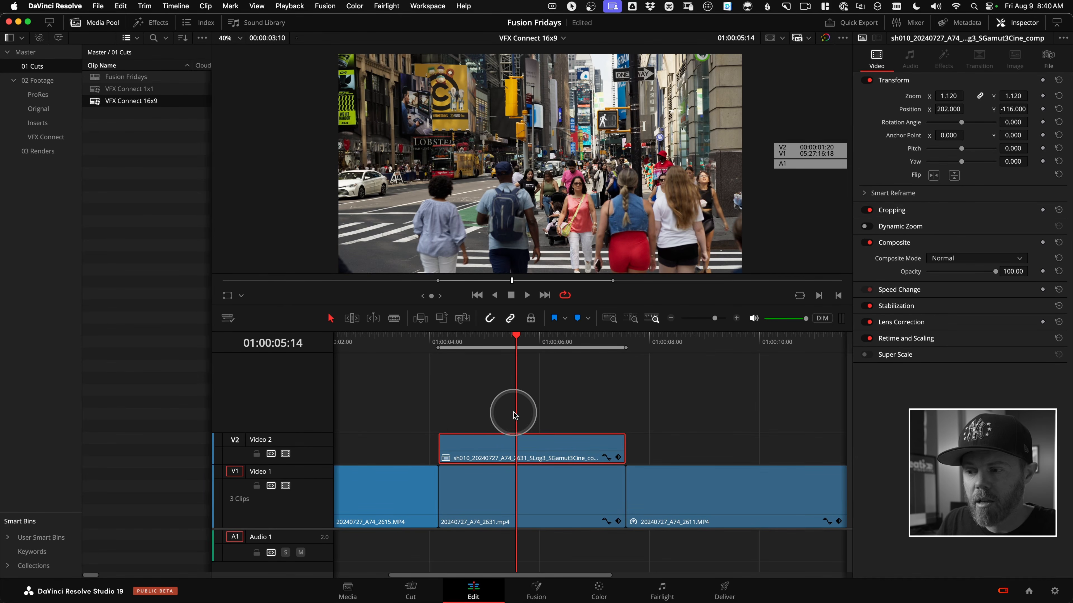
# Disable the comp clip on Video 2 and rename the Video 1 clip beneath it sh010_20240727_A74_2631_SLog3_SGamut3Cine_comp.
pyautogui.press('d')
pyautogui.click(598, 442)
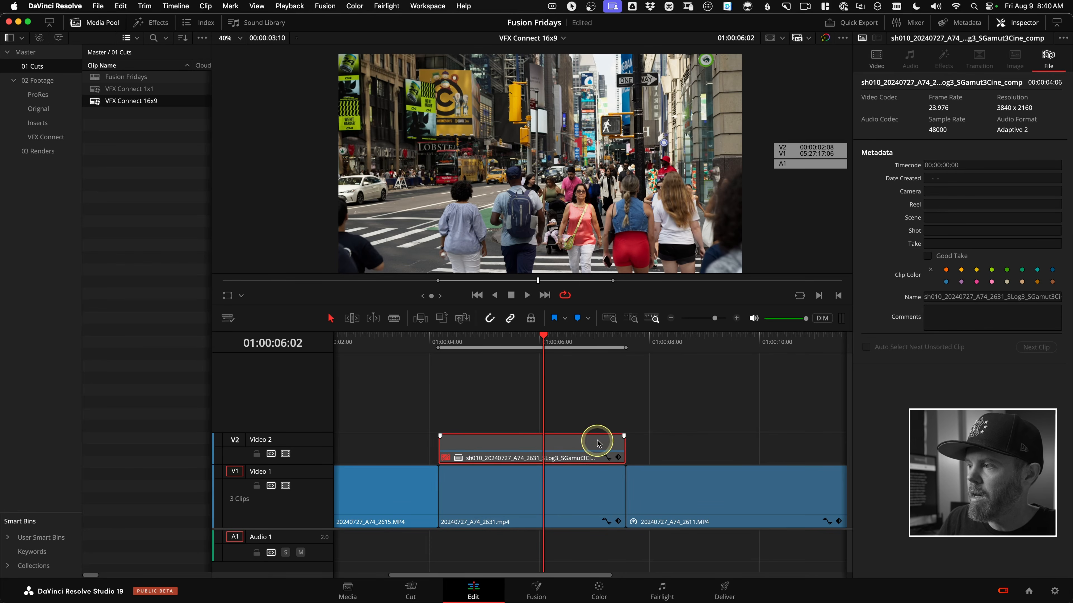
pyautogui.press('super+a')
pyautogui.press('super+c')
pyautogui.click(558, 491)
pyautogui.click(949, 299)
pyautogui.press('super+a')
pyautogui.press('super+v')
pyautogui.click(732, 386)
# Set the clip color of the renamed sh010 clip on Video 1 to orange.
pyautogui.click(578, 503)
pyautogui.click(927, 295)
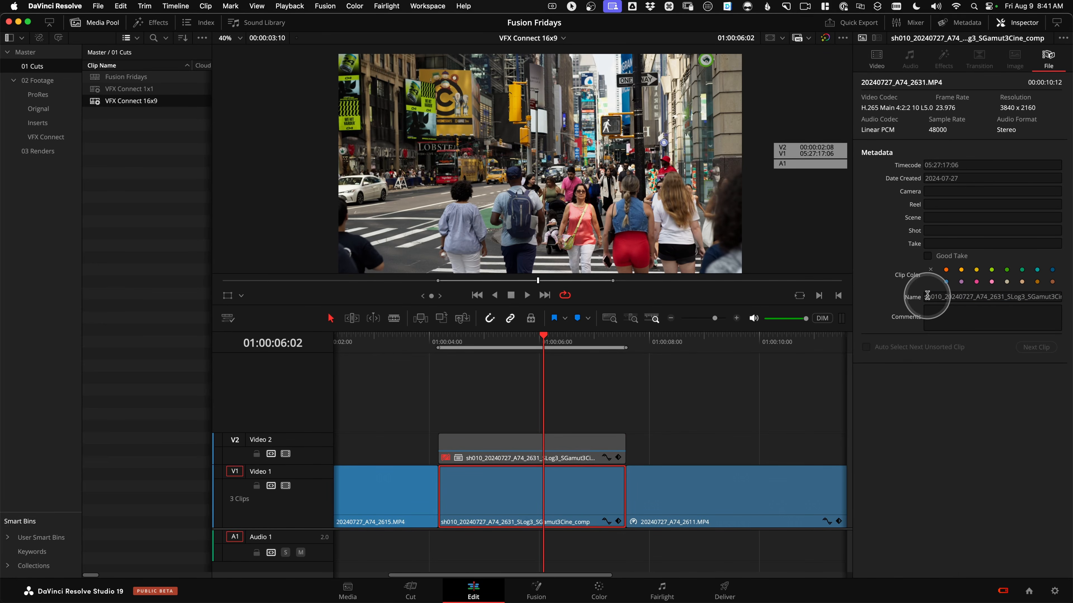
pyautogui.click(945, 270)
pyautogui.click(792, 373)
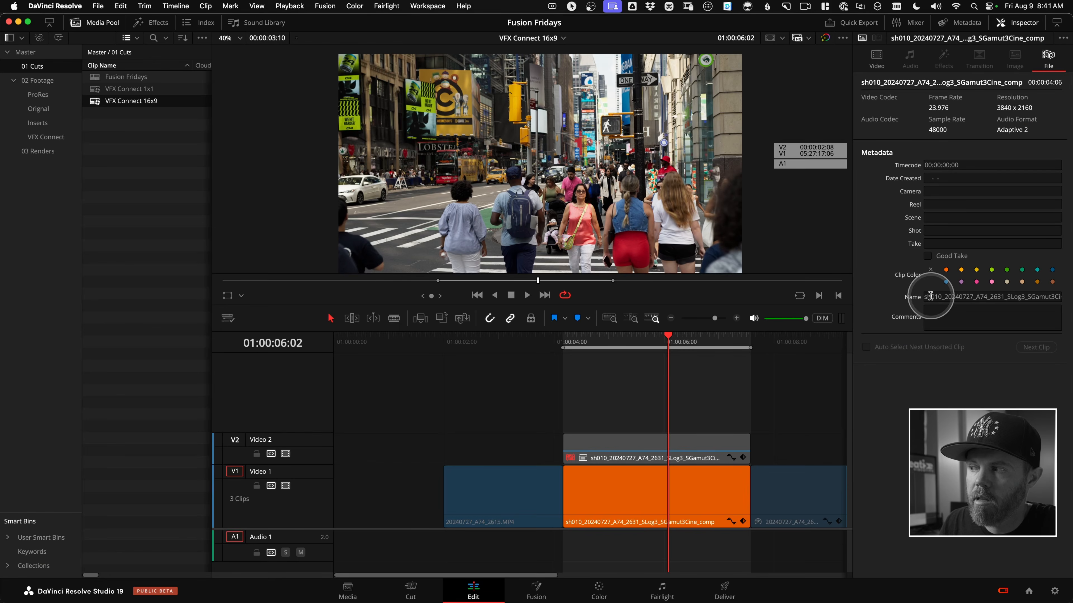
# Check the render settings on the Deliver page, and return to the Edit page to check the orange clip's name.
pyautogui.click(724, 591)
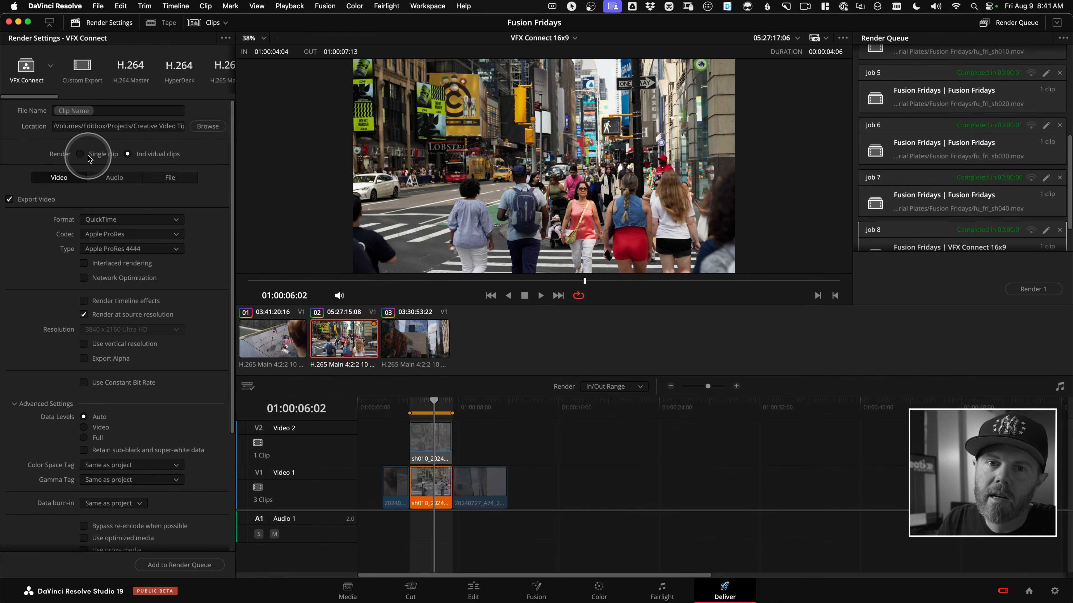
pyautogui.click(485, 581)
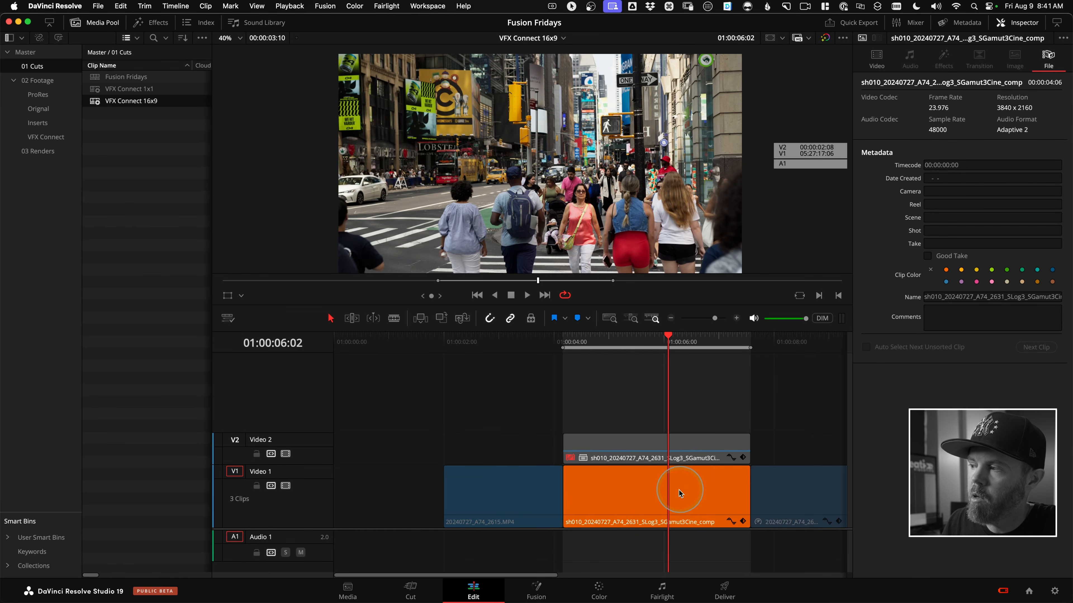
pyautogui.click(974, 297)
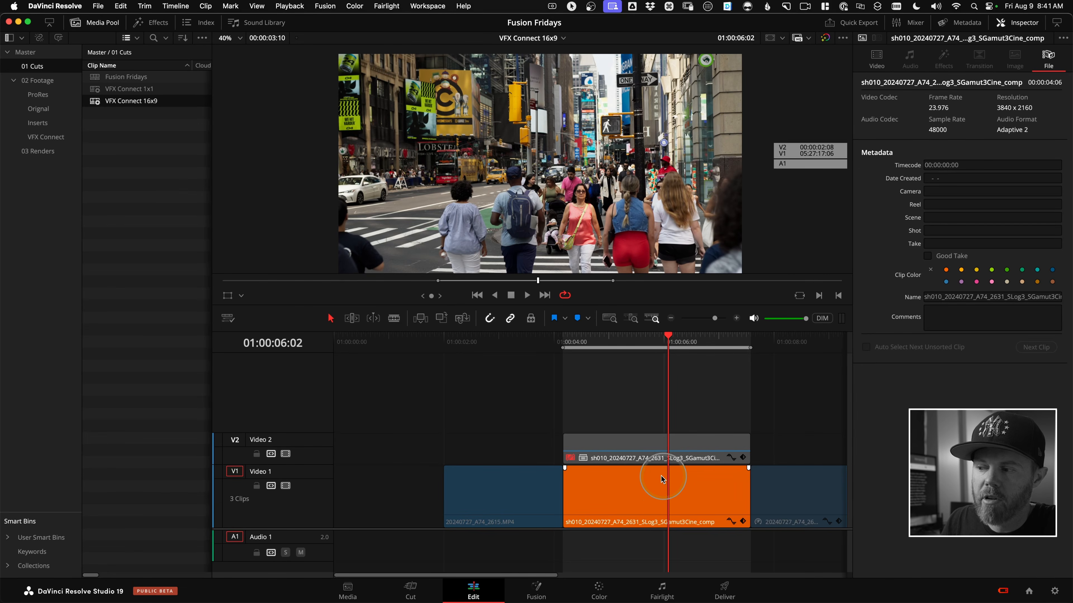
# On the Deliver page, re-enter the render's custom name using the %Clip Name variable.
pyautogui.click(718, 588)
pyautogui.click(498, 337)
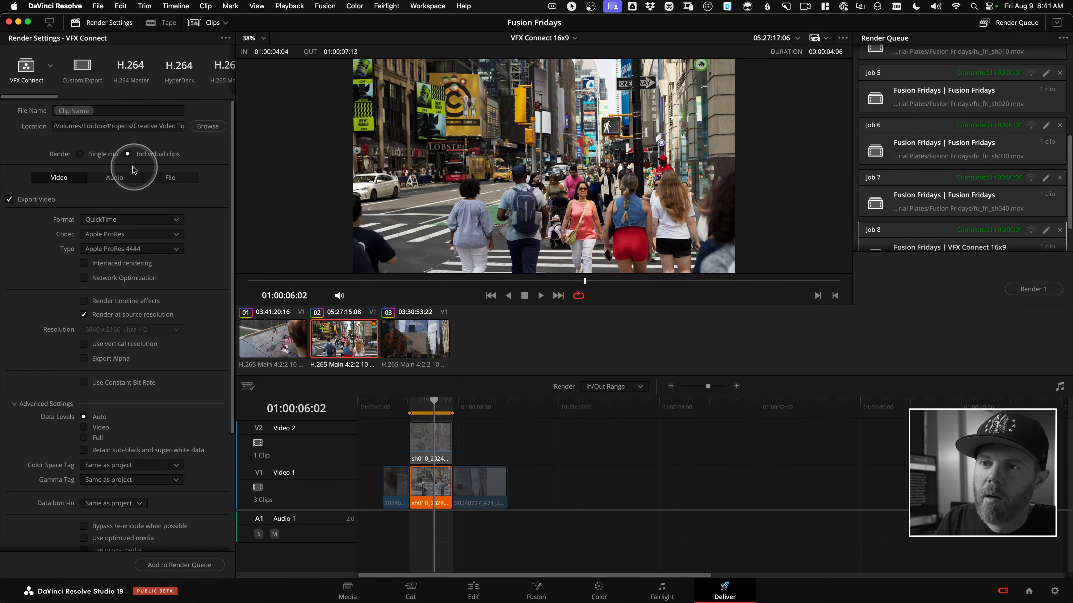
pyautogui.click(162, 174)
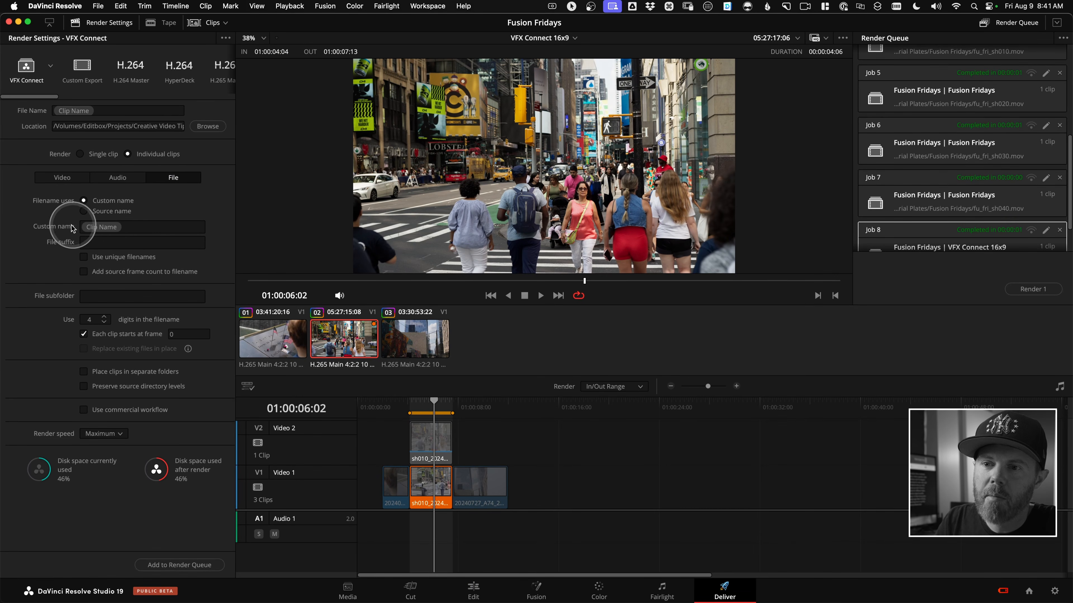
pyautogui.press('BackSpace')
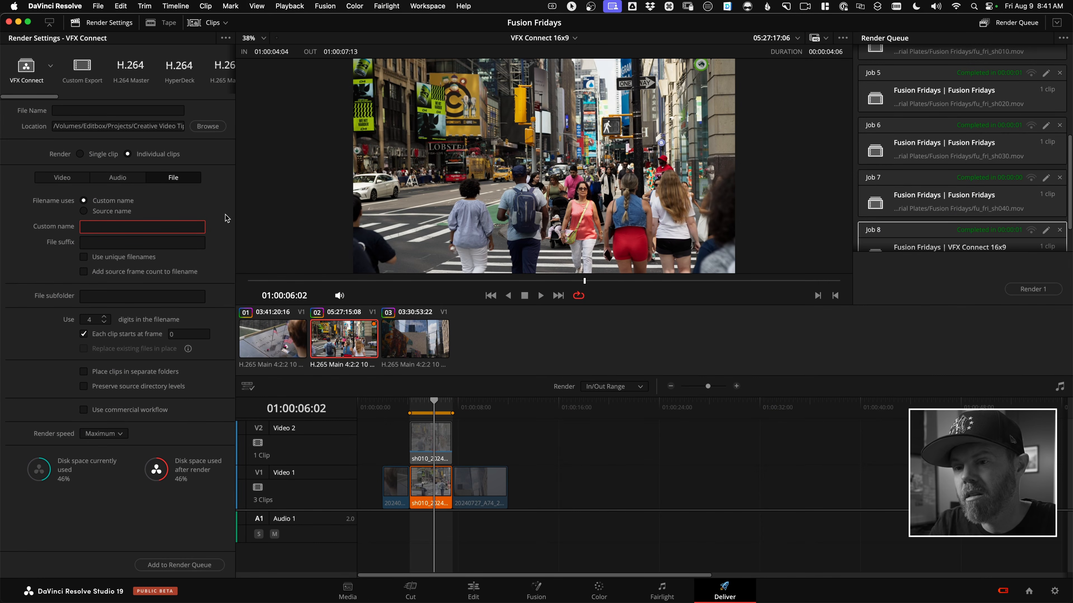
pyautogui.write('%')
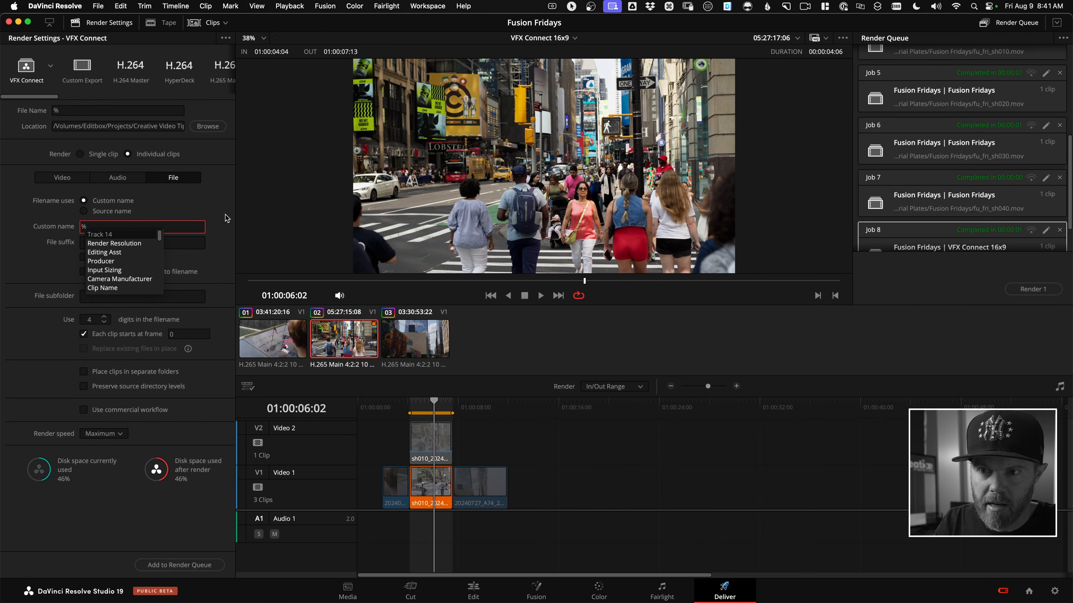
pyautogui.moveTo(159, 234)
pyautogui.mouseDown()
pyautogui.moveTo(158, 245)
pyautogui.moveTo(158, 227)
pyautogui.mouseUp()
pyautogui.write('clip')
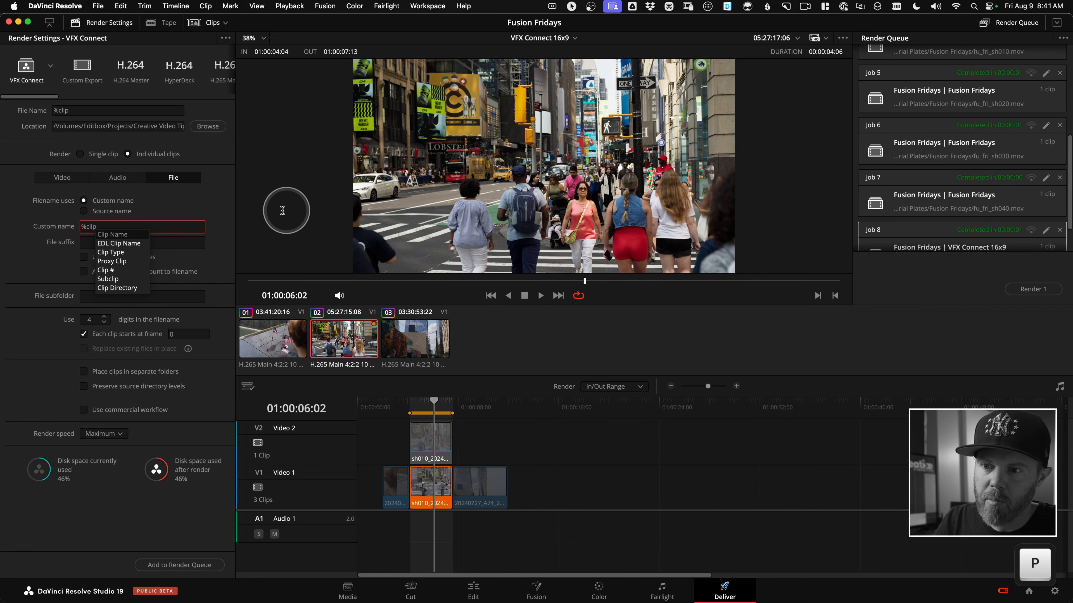
pyautogui.click(114, 234)
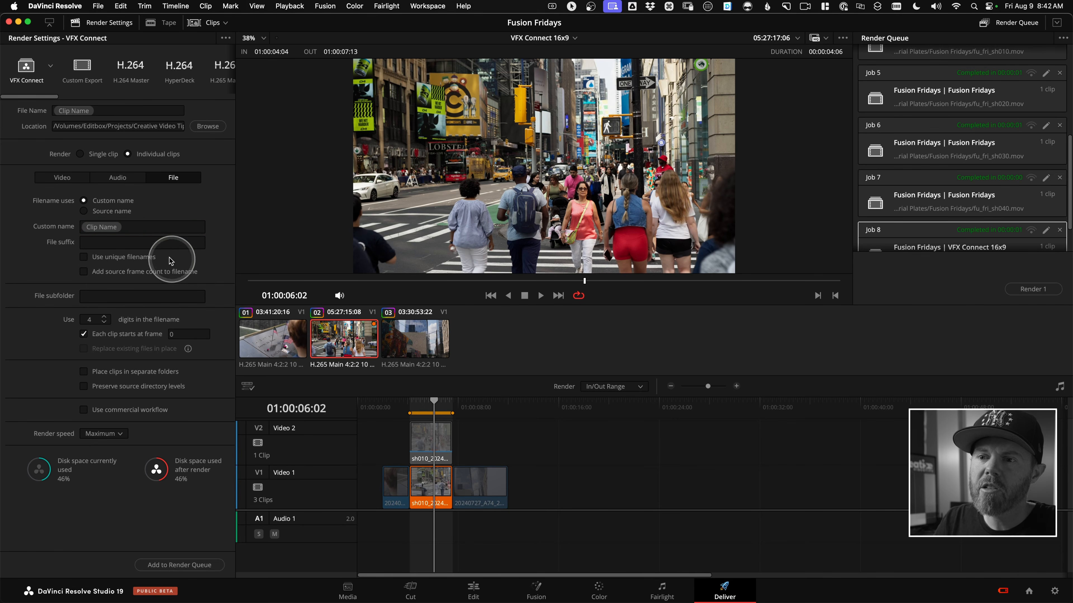
# Review the audio and video render settings, and return to the Edit page to check the clip's Video properties in the Inspector.
pyautogui.click(126, 178)
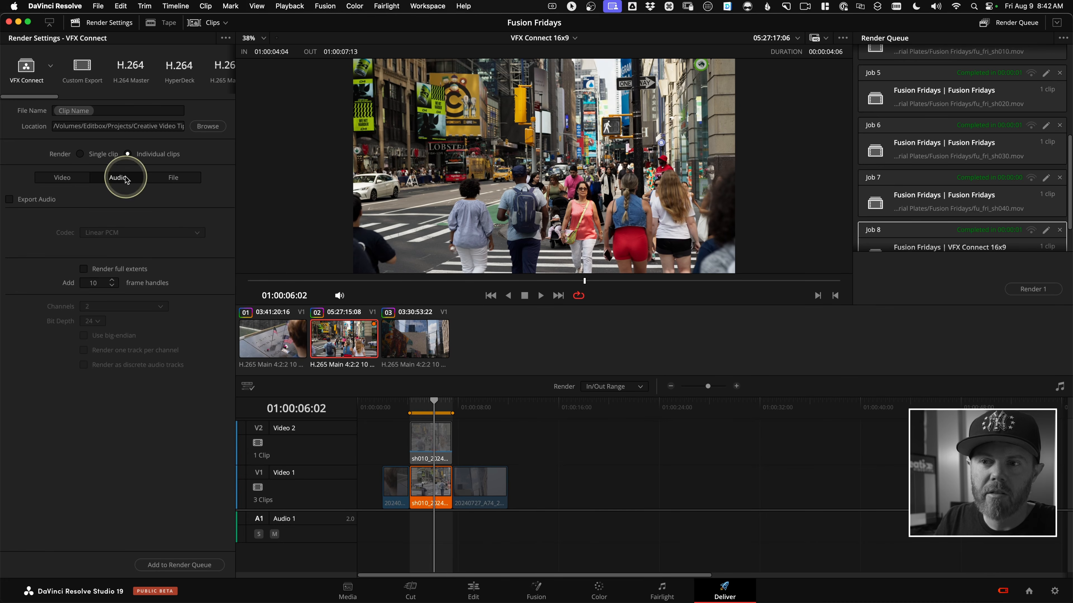
pyautogui.click(60, 180)
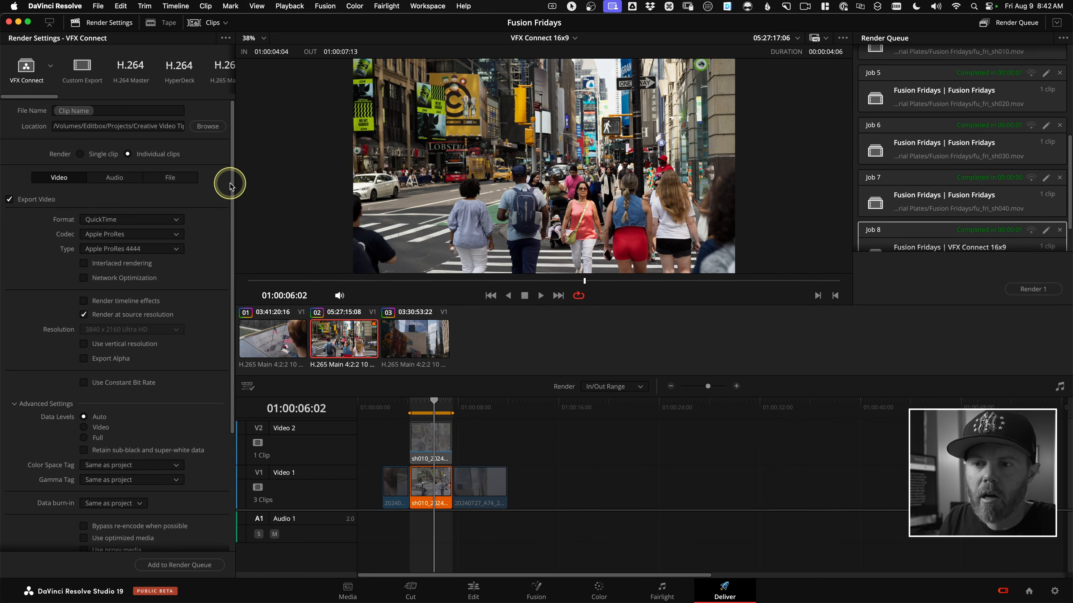
pyautogui.scroll(-1, 232, 236)
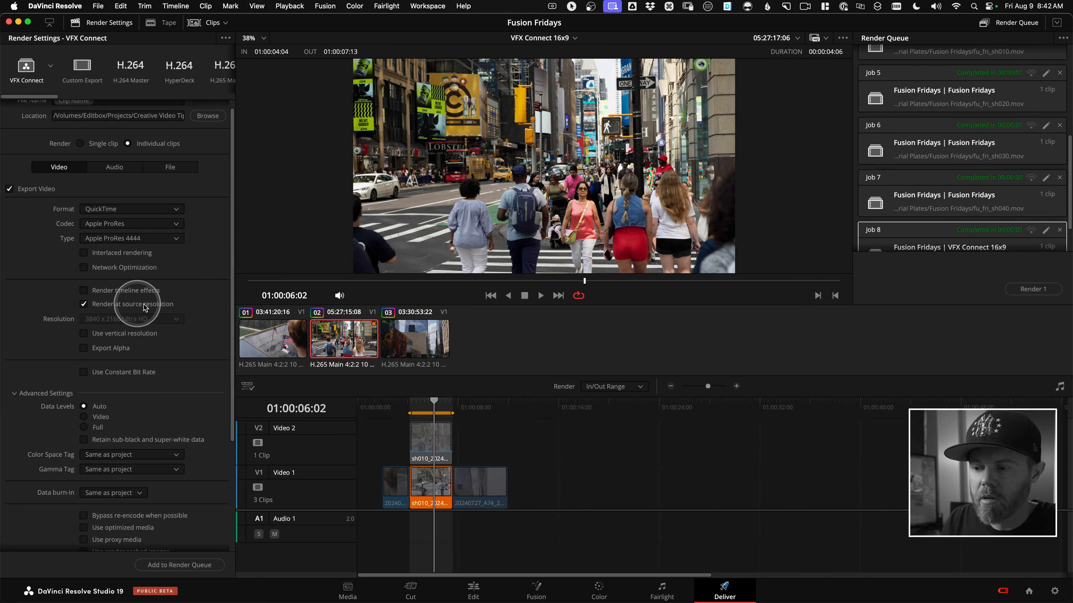
pyautogui.click(474, 589)
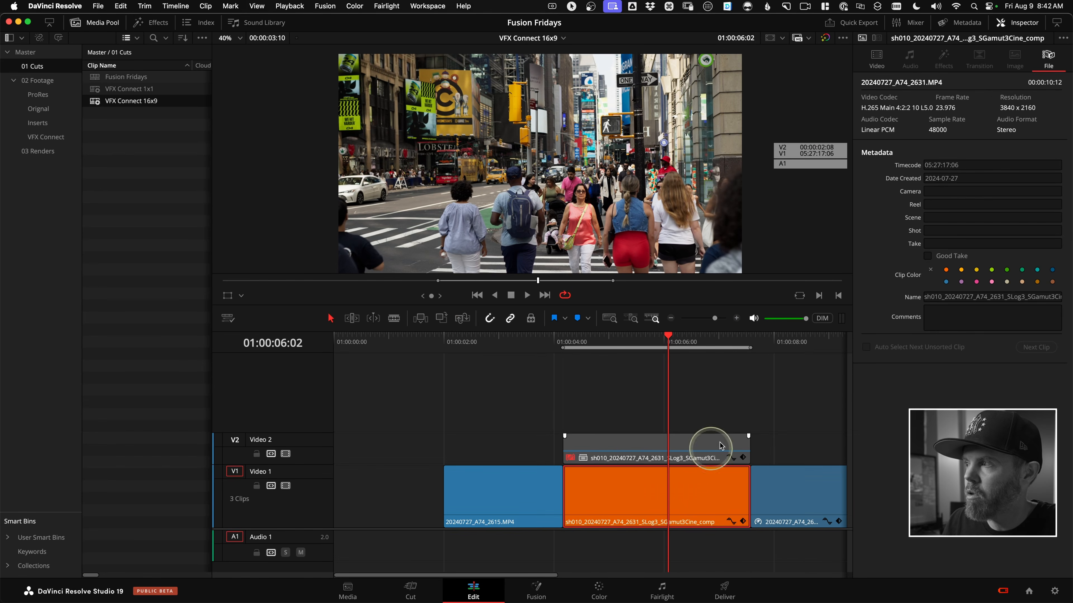
pyautogui.click(877, 60)
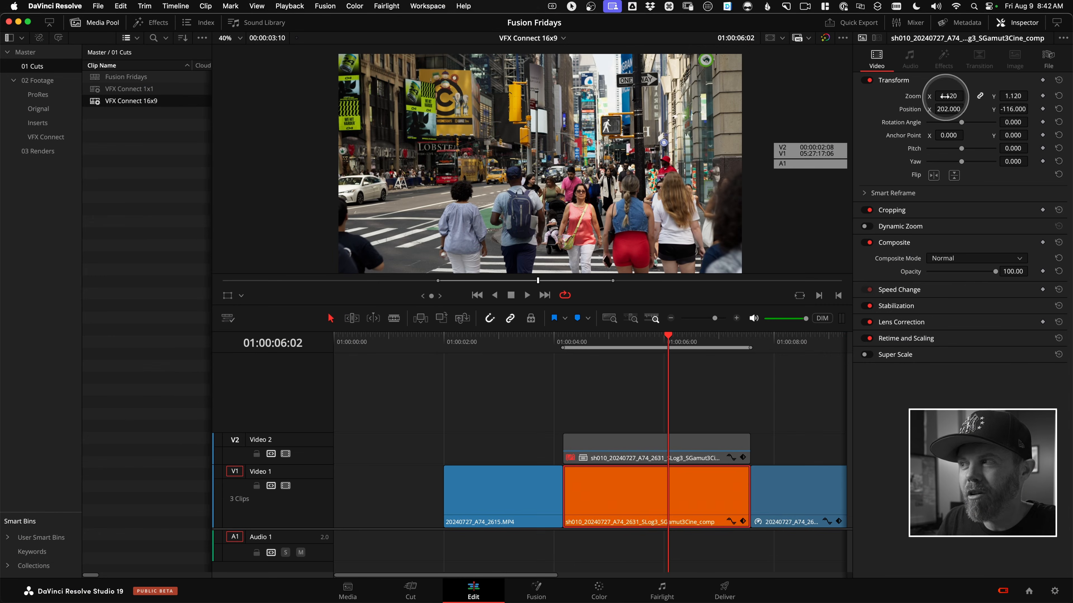
# On the Deliver page, examine the advanced video render settings, including the Enable Flat Pass options and Disable sizing and blanking output.
pyautogui.click(726, 590)
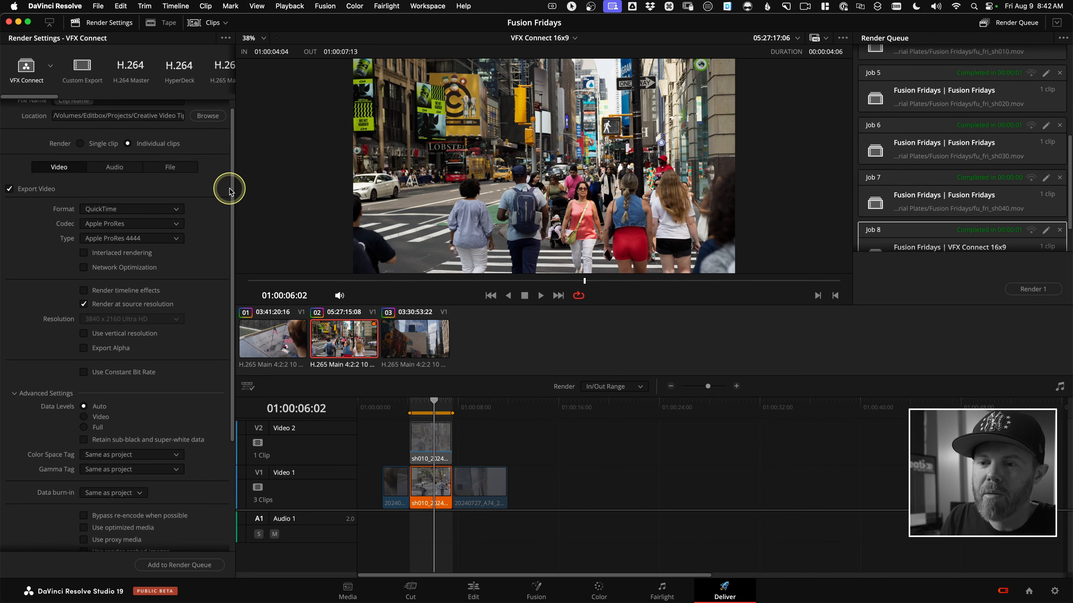
pyautogui.moveTo(229, 202); pyautogui.dragTo(229, 332)
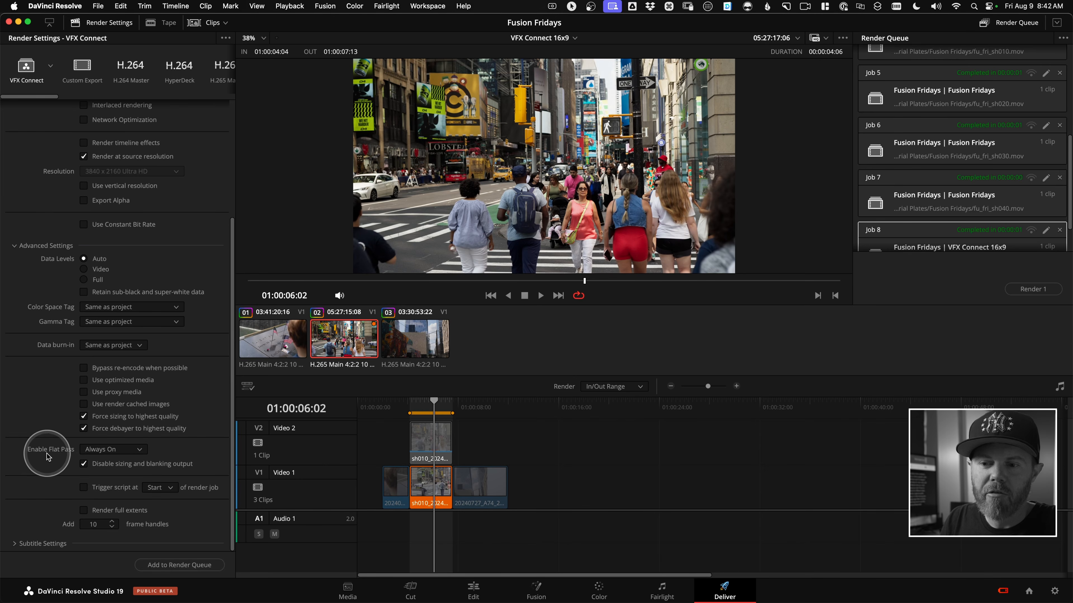
pyautogui.click(136, 450)
pyautogui.click(155, 468)
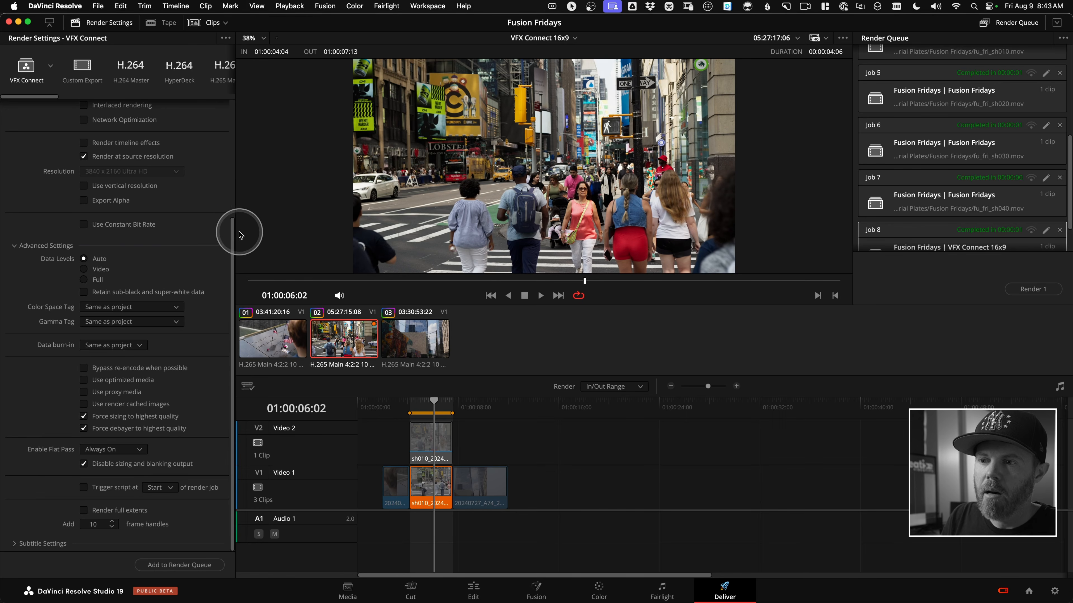
pyautogui.moveTo(232, 233); pyautogui.dragTo(192, 100)
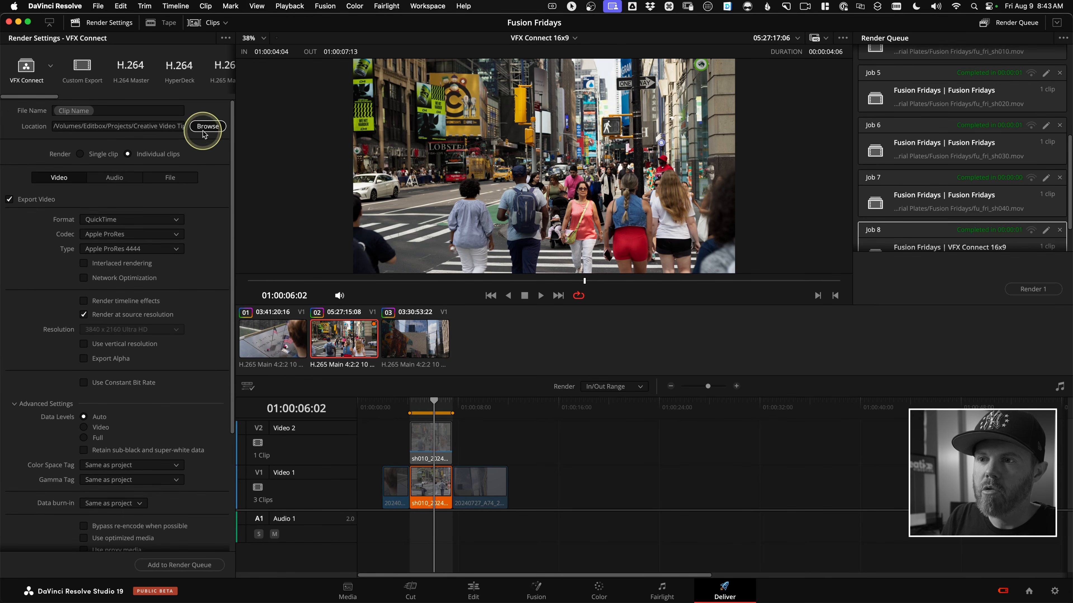
# Set the render location to the sh010 shot folder after browsing its Compositions subfolders.
pyautogui.click(213, 126)
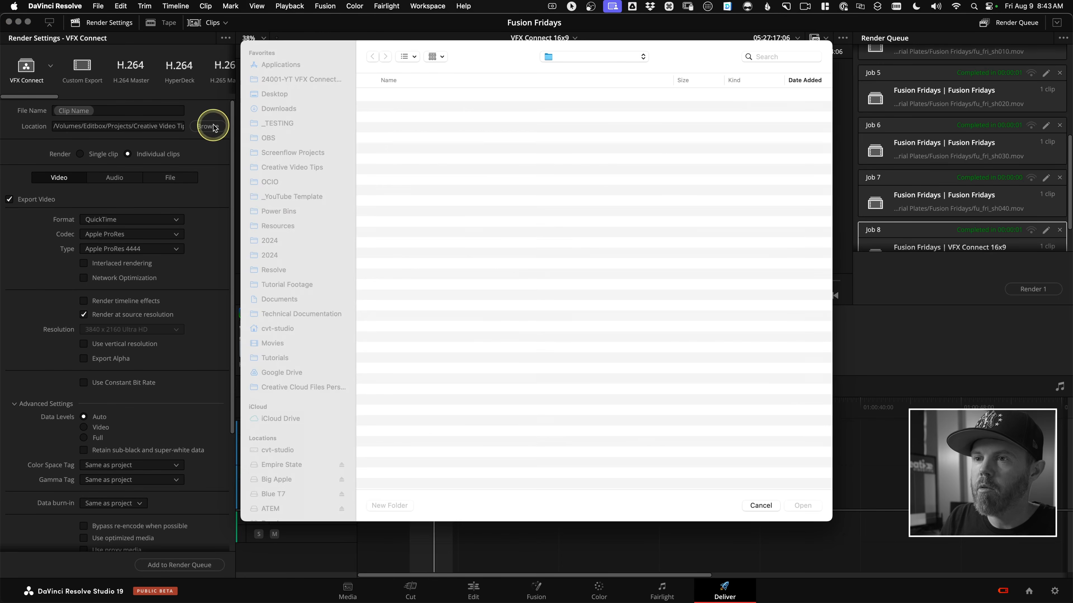
pyautogui.click(546, 54)
pyautogui.click(453, 105)
pyautogui.doubleClick(393, 96)
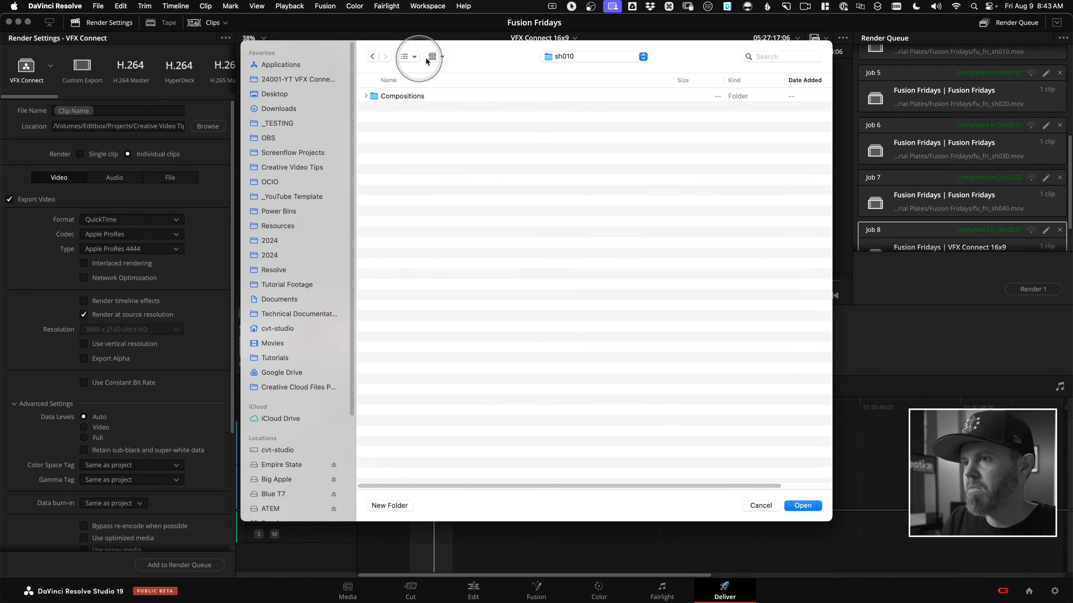
pyautogui.click(366, 96)
pyautogui.click(373, 106)
pyautogui.click(381, 128)
pyautogui.click(436, 179)
pyautogui.click(365, 96)
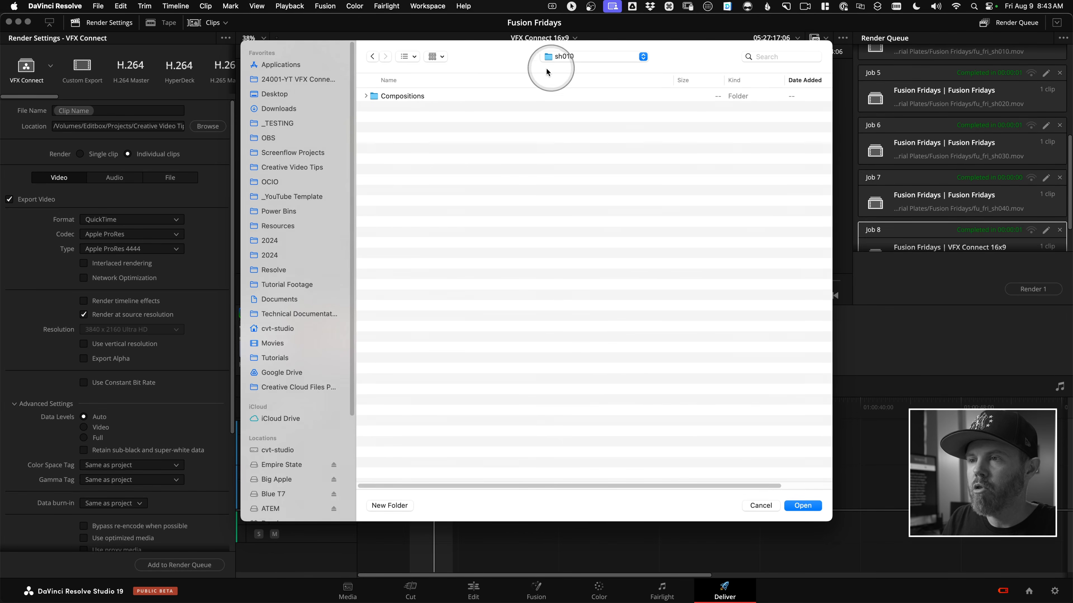
pyautogui.click(787, 506)
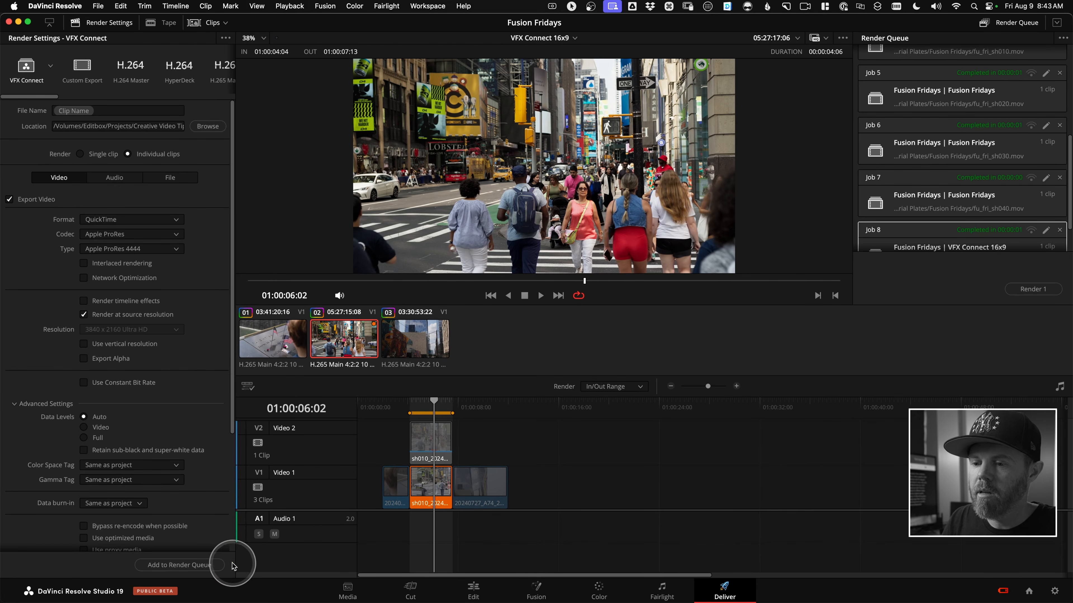
# Add the sh010 clip from the VFX Connect 16x9 timeline to the render queue and render it.
pyautogui.click(213, 564)
pyautogui.click(1033, 289)
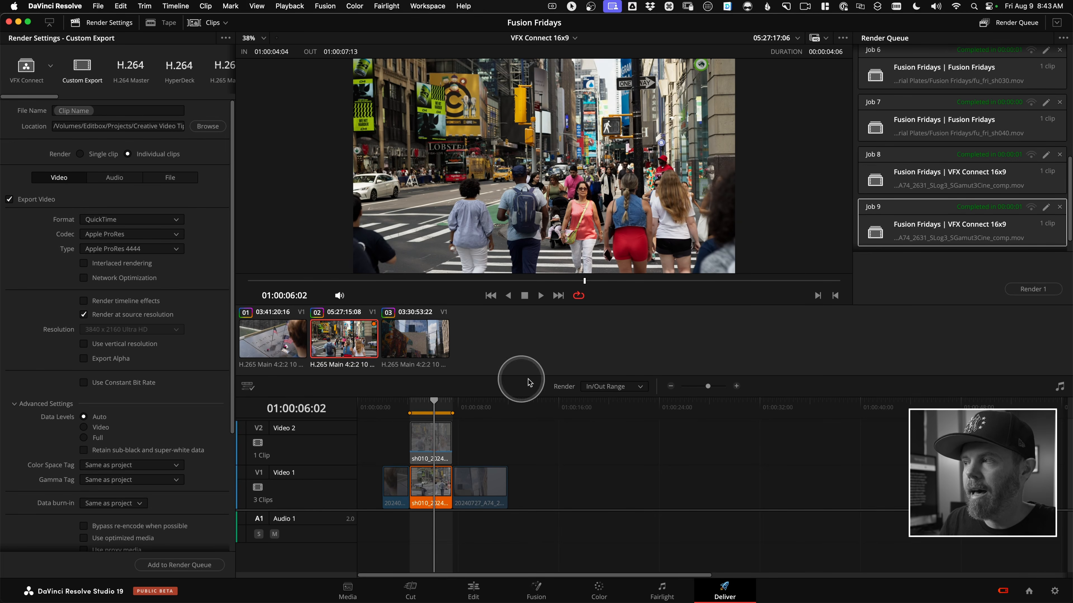
# Reveal the newly rendered sh010 movie in Finder, open it in QuickTime Player and examine its start timecode.
pyautogui.keyDown('ctrl'); pyautogui.click(929, 243); pyautogui.keyUp('ctrl')
pyautogui.click(948, 258)
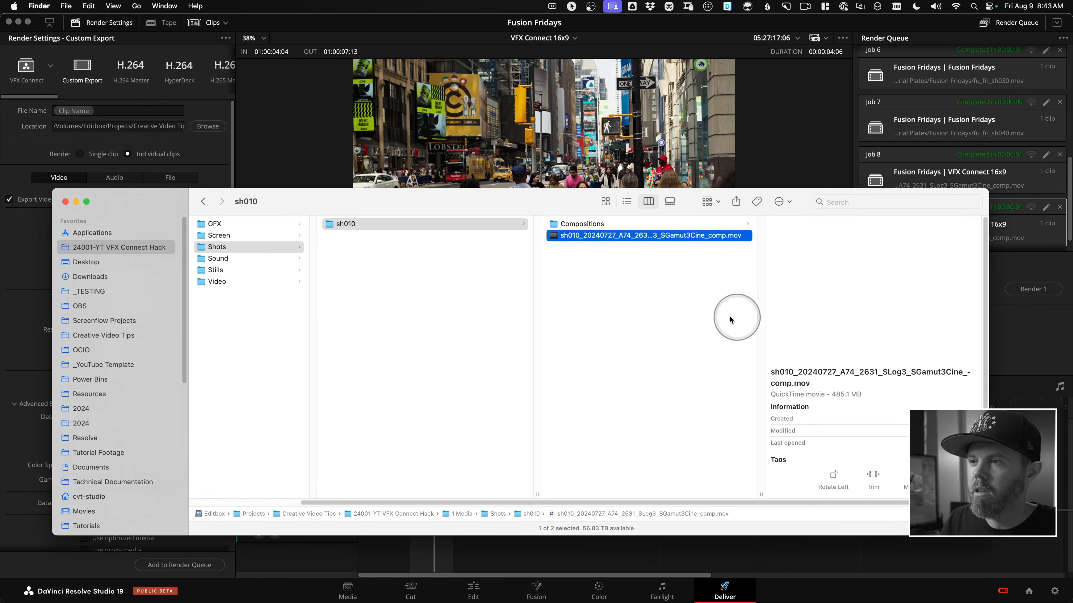
pyautogui.doubleClick(553, 236)
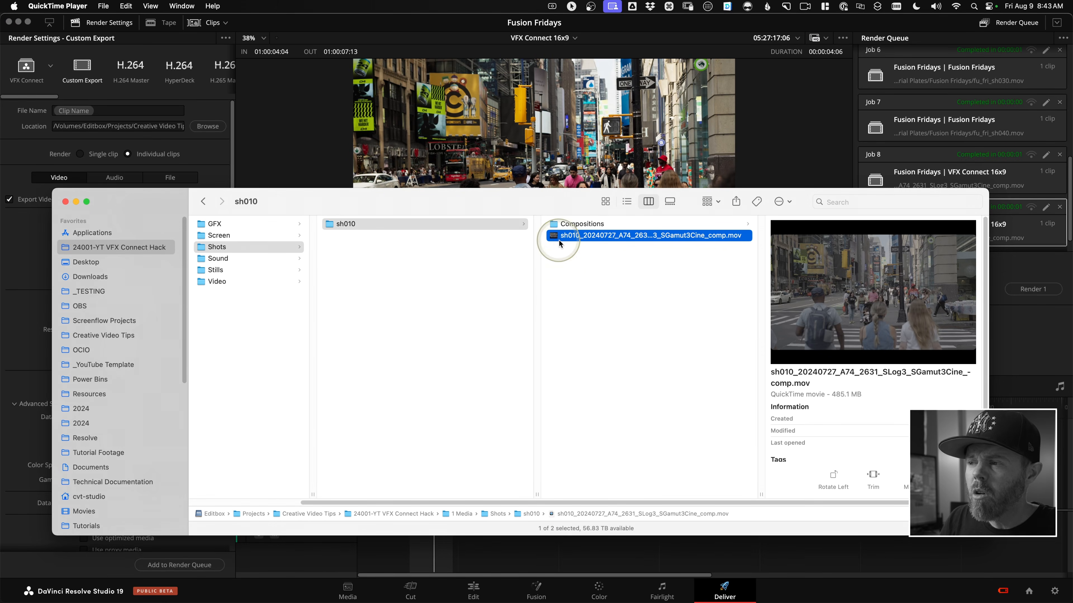
pyautogui.click(434, 506)
pyautogui.moveTo(463, 506)
pyautogui.mouseDown()
pyautogui.moveTo(495, 505)
pyautogui.moveTo(458, 507)
pyautogui.mouseUp()
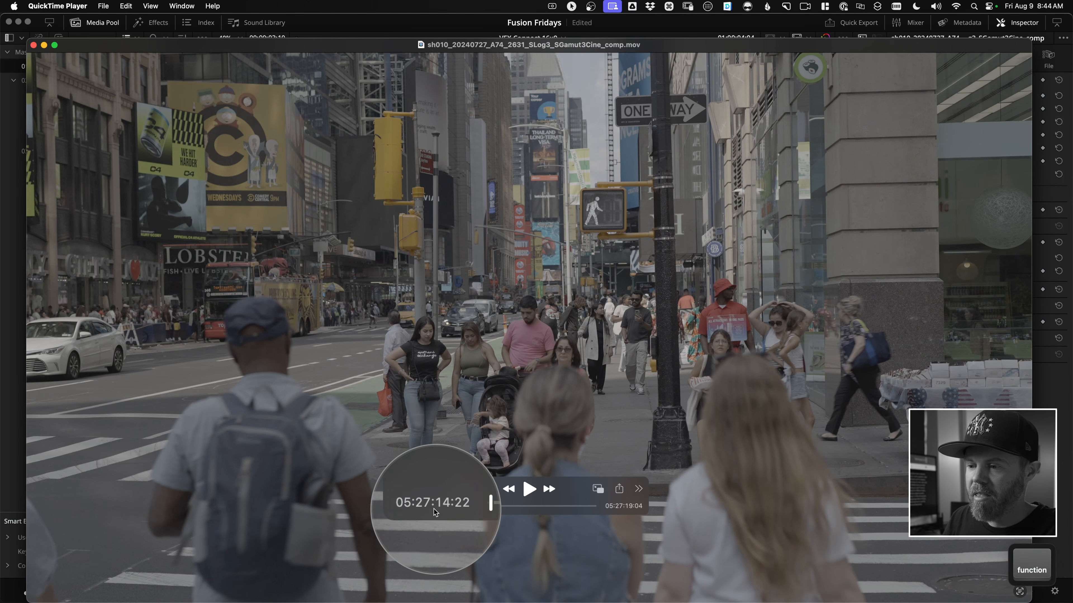